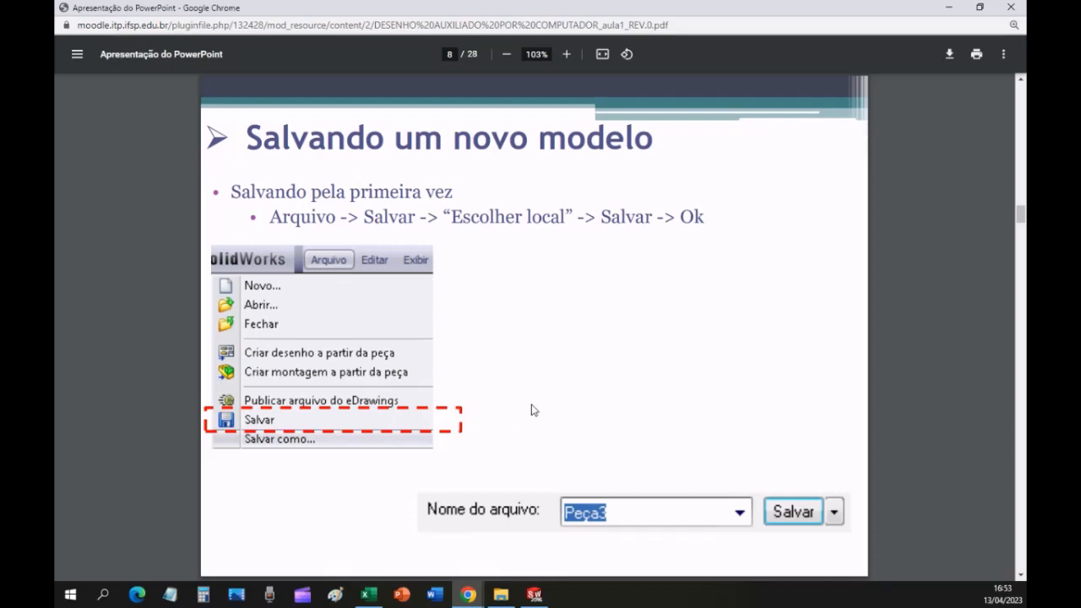
# Switch to SOLIDWORKS and review the available save commands for the new part against the lesson slide.
pyautogui.click(533, 593)
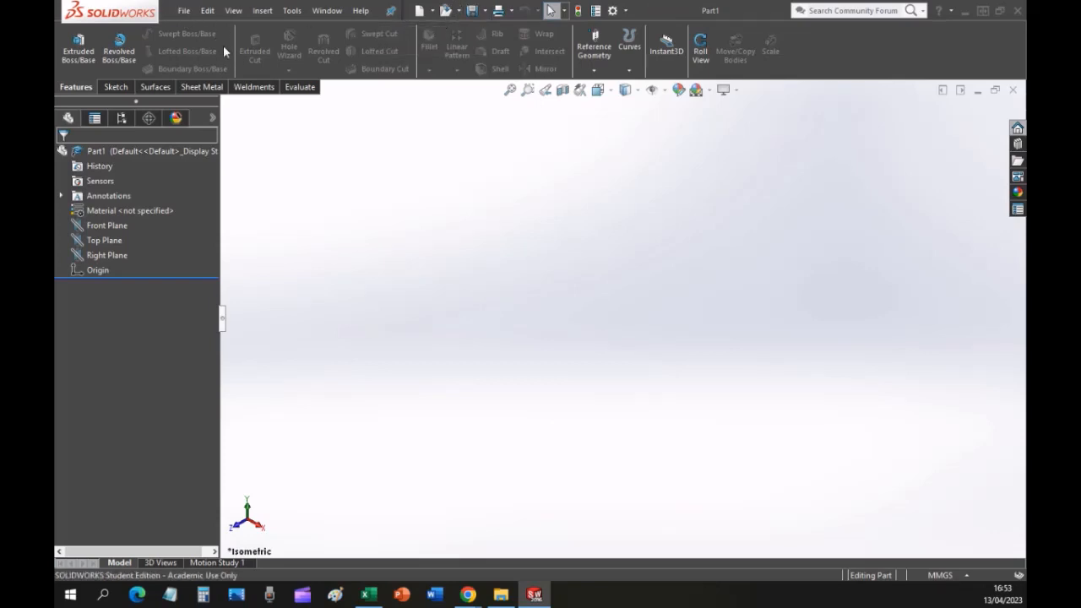
pyautogui.click(182, 10)
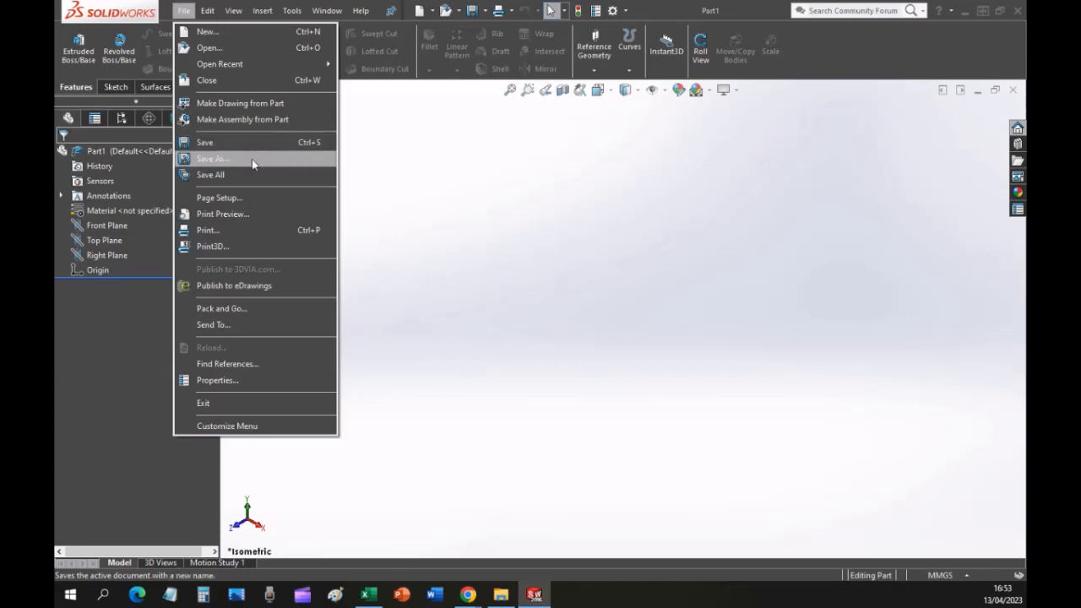
pyautogui.click(487, 11)
pyautogui.click(486, 12)
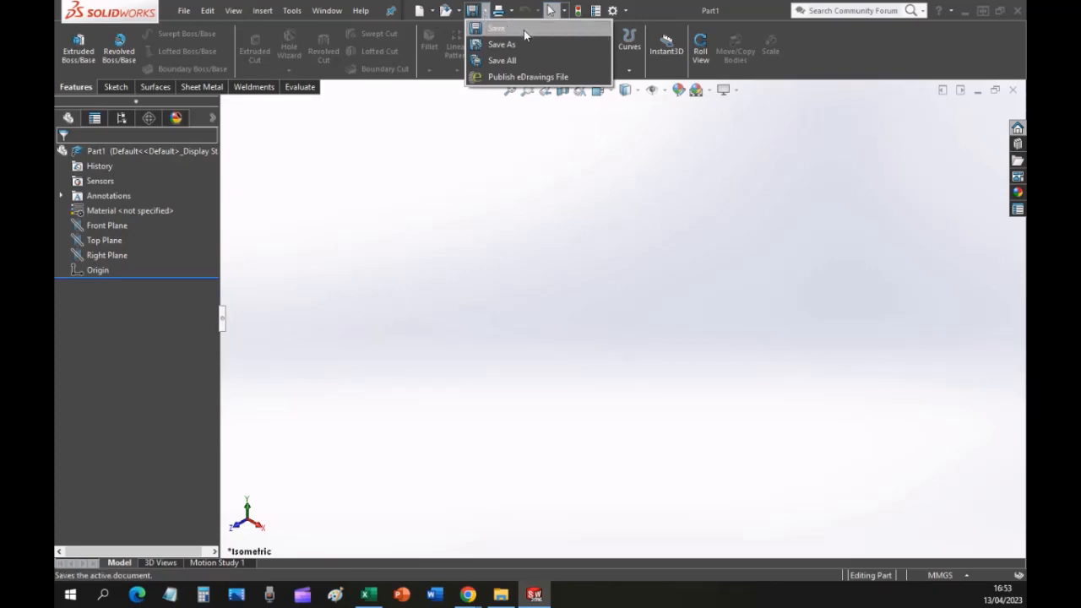
pyautogui.click(462, 216)
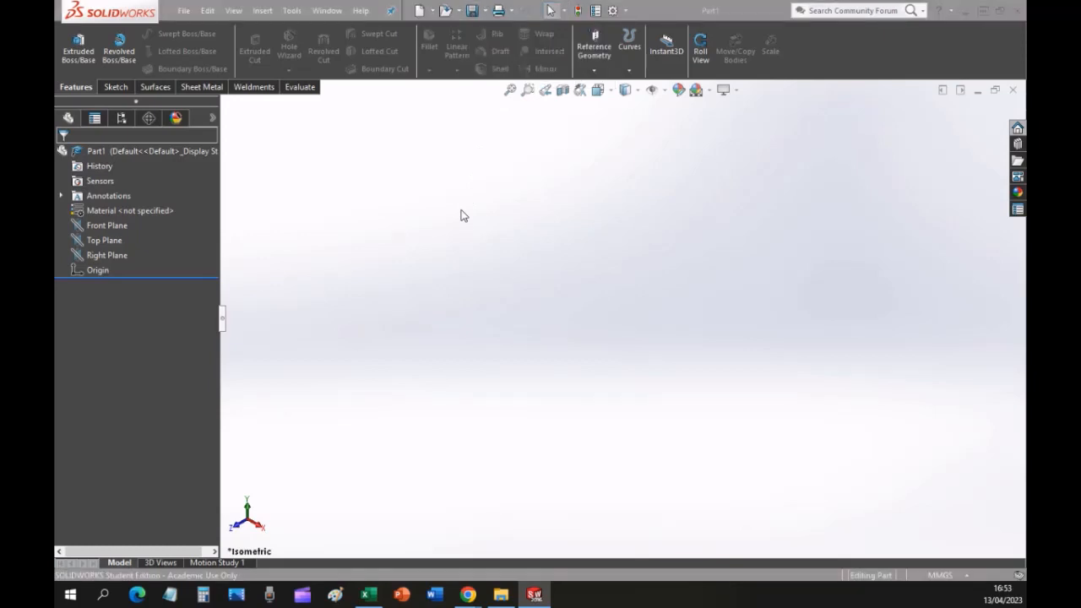
pyautogui.click(467, 594)
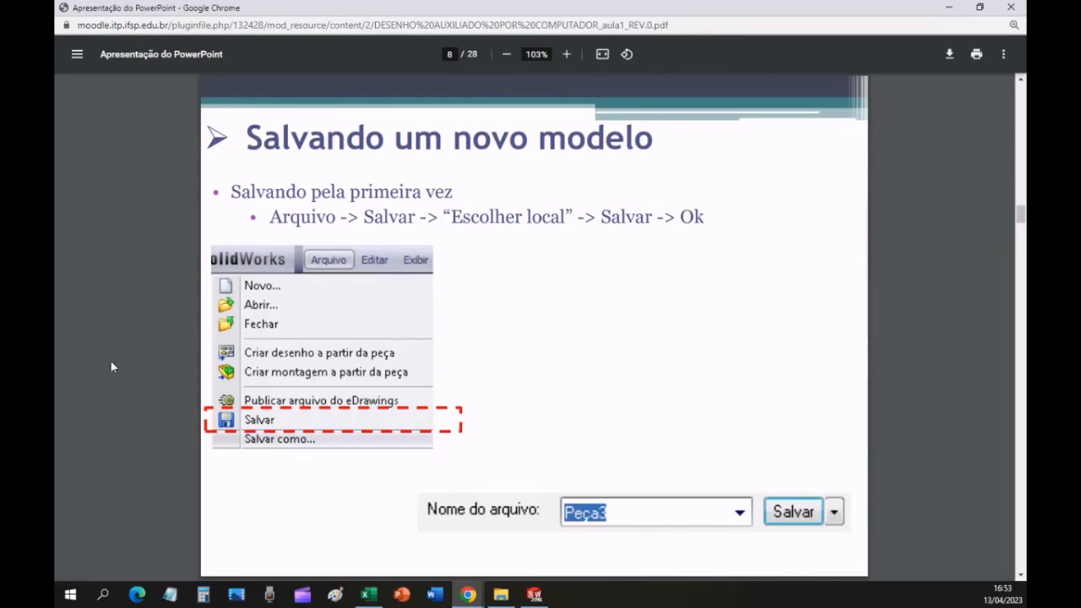
pyautogui.hotkey('alt', 'Tab')
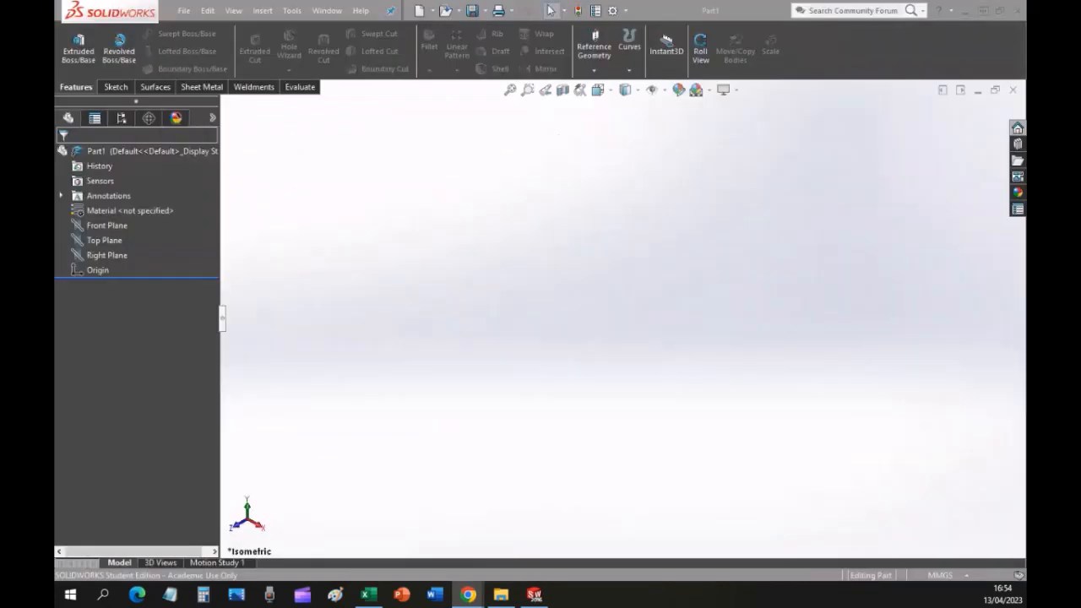
# Start saving the new part with Save As and choose the Desktop as the location.
pyautogui.click(184, 12)
pyautogui.click(235, 159)
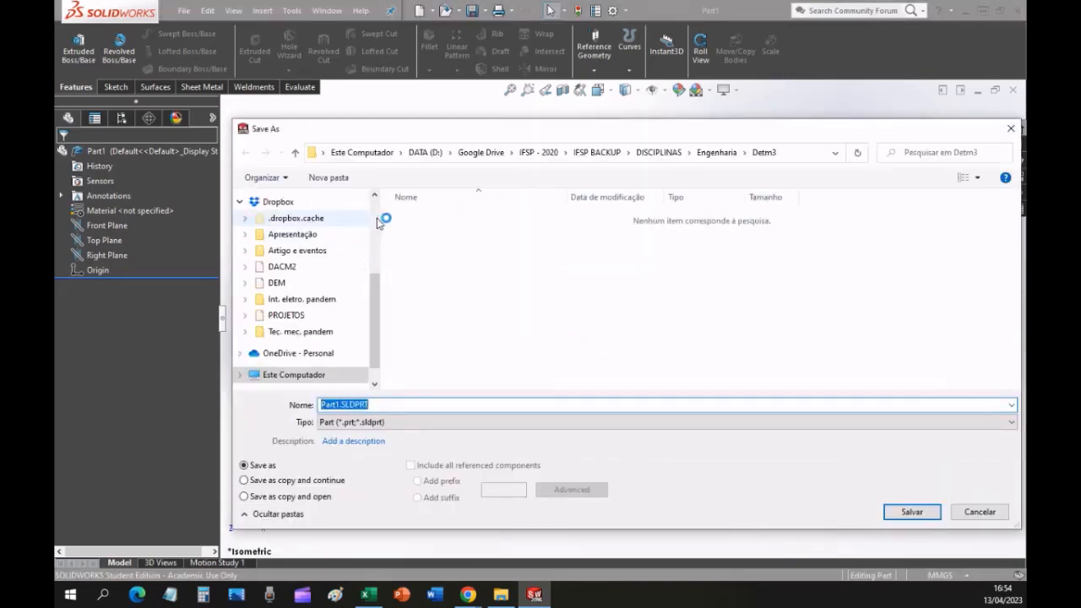
pyautogui.scroll(3, 378, 221)
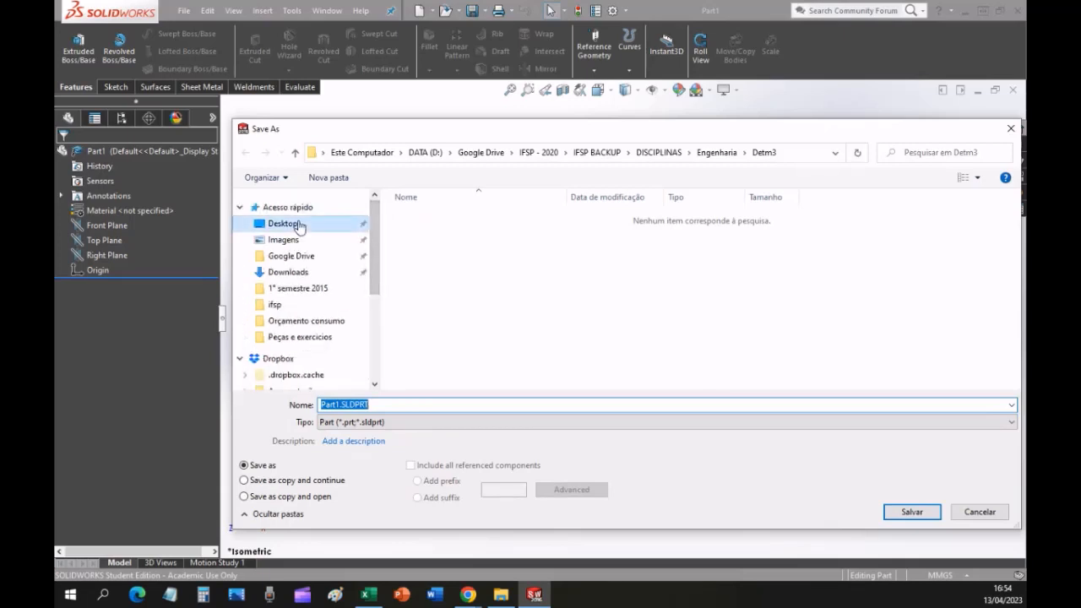
pyautogui.click(297, 224)
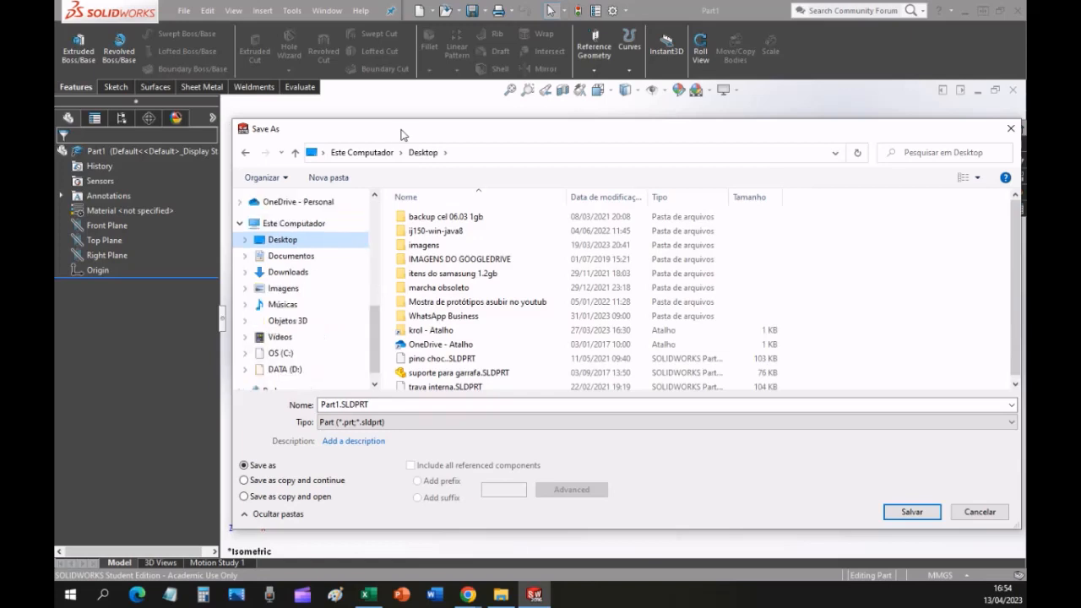
pyautogui.click(377, 214)
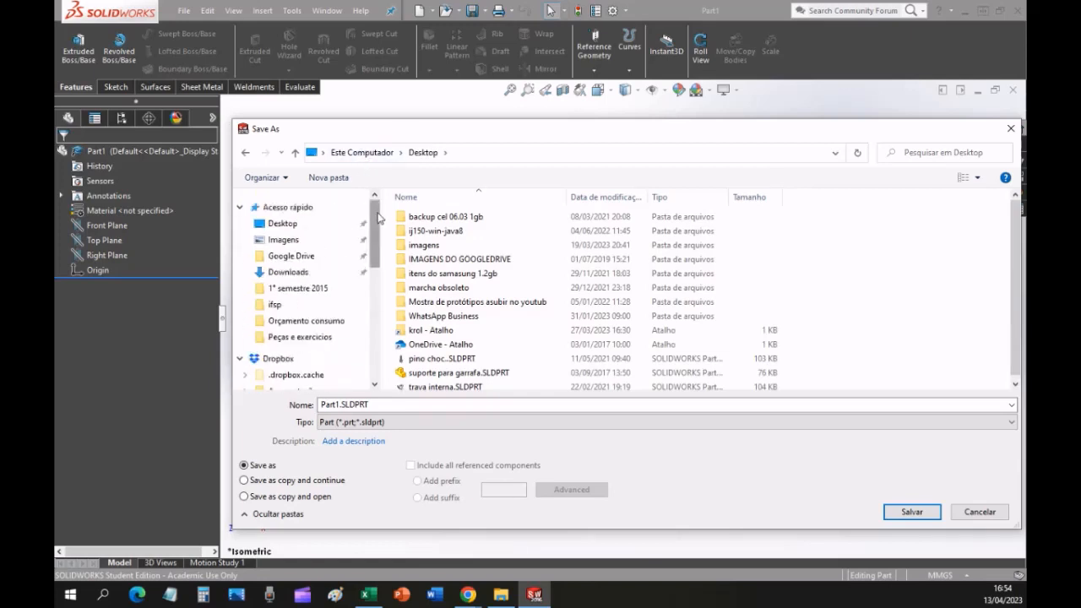
pyautogui.click(296, 224)
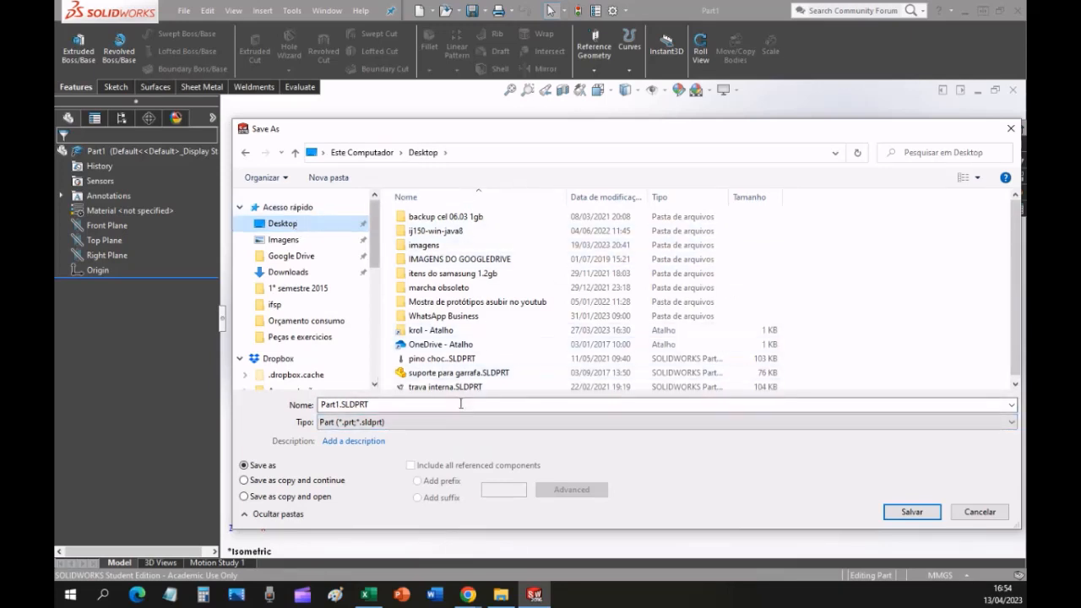
# Name the part file Peça teste quadrado and save it.
pyautogui.doubleClick(435, 405)
pyautogui.write('jdsahdhaskd')
pyautogui.press('BackSpace')
pyautogui.press('BackSpace')
pyautogui.press('BackSpace')
pyautogui.press('BackSpace')
pyautogui.press('BackSpace')
pyautogui.press('BackSpace')
pyautogui.press('BackSpace')
pyautogui.press('BackSpace')
pyautogui.press('BackSpace')
pyautogui.press('BackSpace')
pyautogui.press('BackSpace')
pyautogui.write('Peca teste quadrado')
pyautogui.click(912, 512)
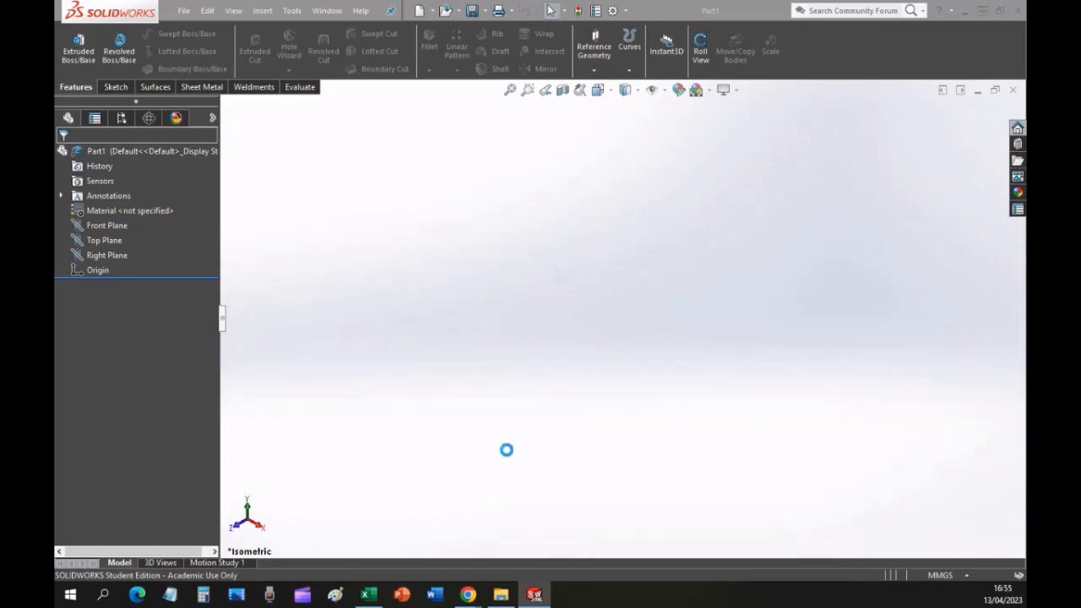
# Switch to the lesson PDF in Chrome and read page 9 about what a feature is.
pyautogui.moveTo(471, 596)
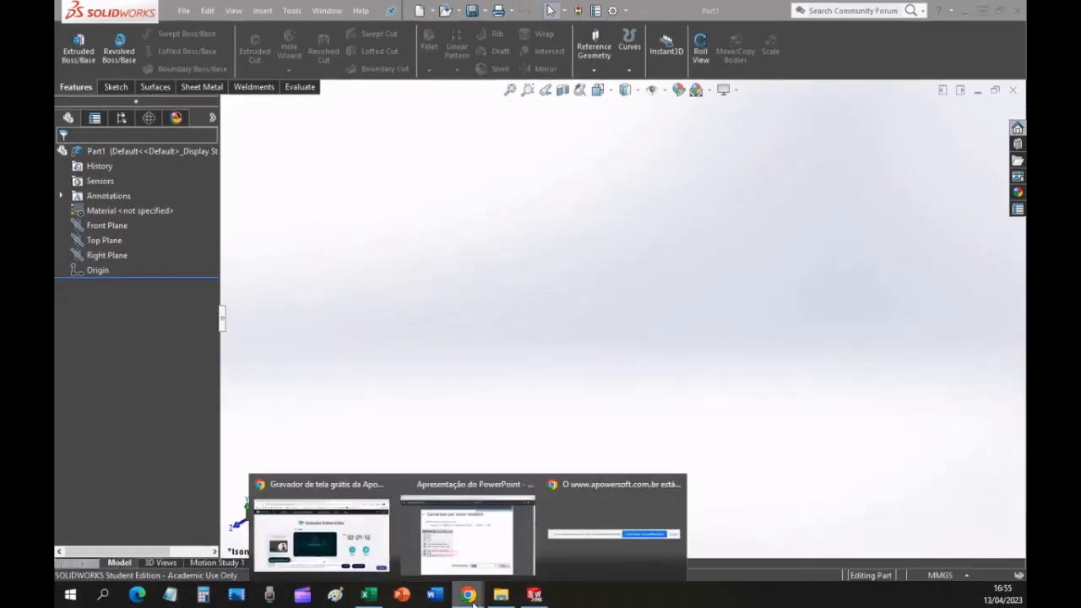
pyautogui.click(479, 537)
pyautogui.press('Right')
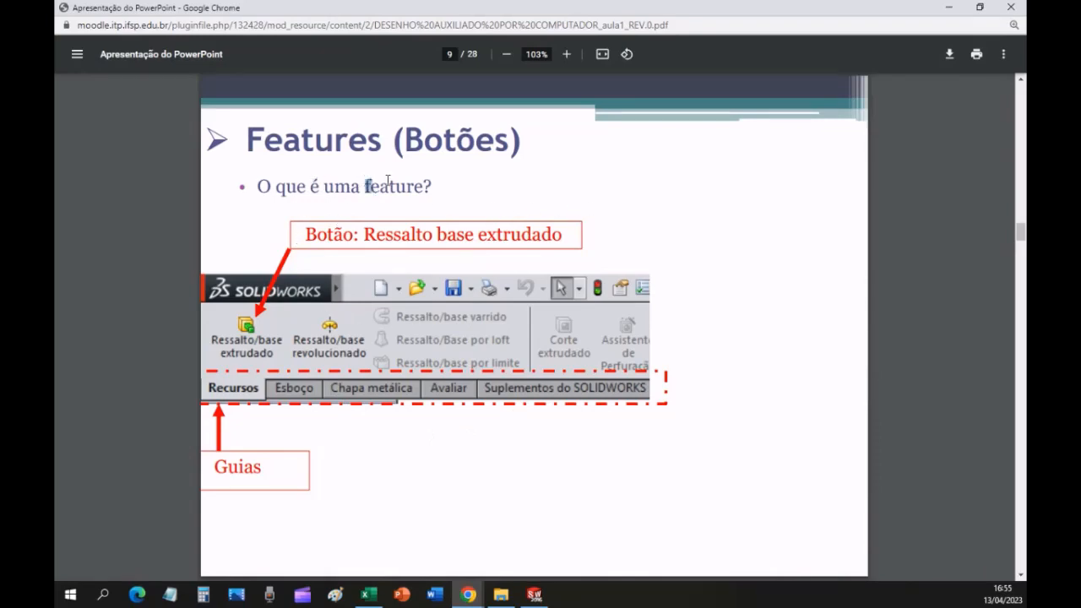
pyautogui.moveTo(365, 181); pyautogui.dragTo(436, 186)
pyautogui.click(412, 200)
# Switch to SOLIDWORKS and look through the Sketch, Surfaces, Sheet Metal and Features command sets.
pyautogui.click(534, 594)
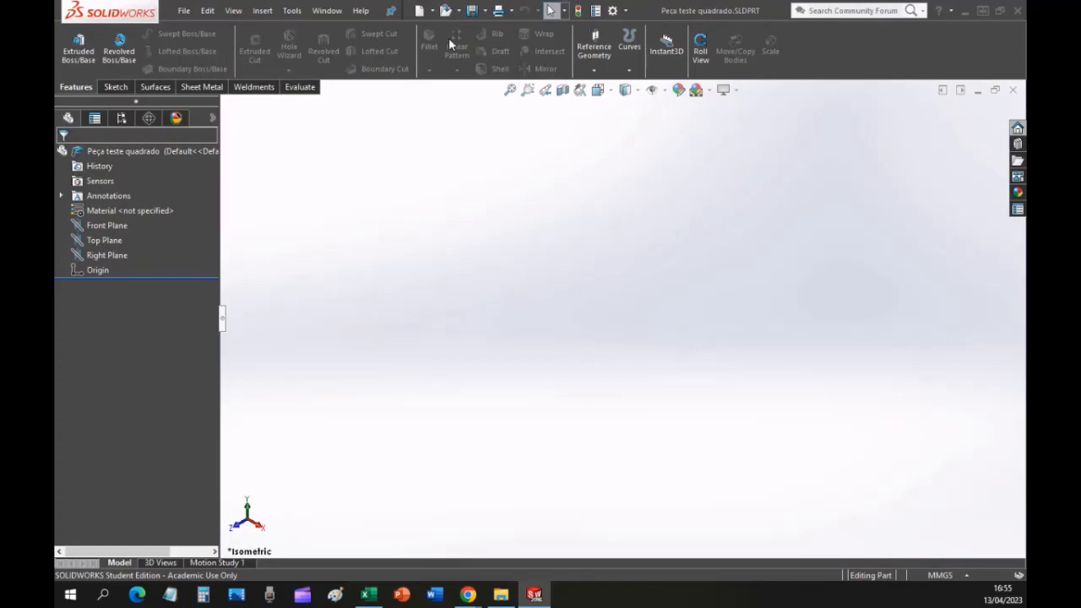
pyautogui.click(116, 87)
pyautogui.click(150, 87)
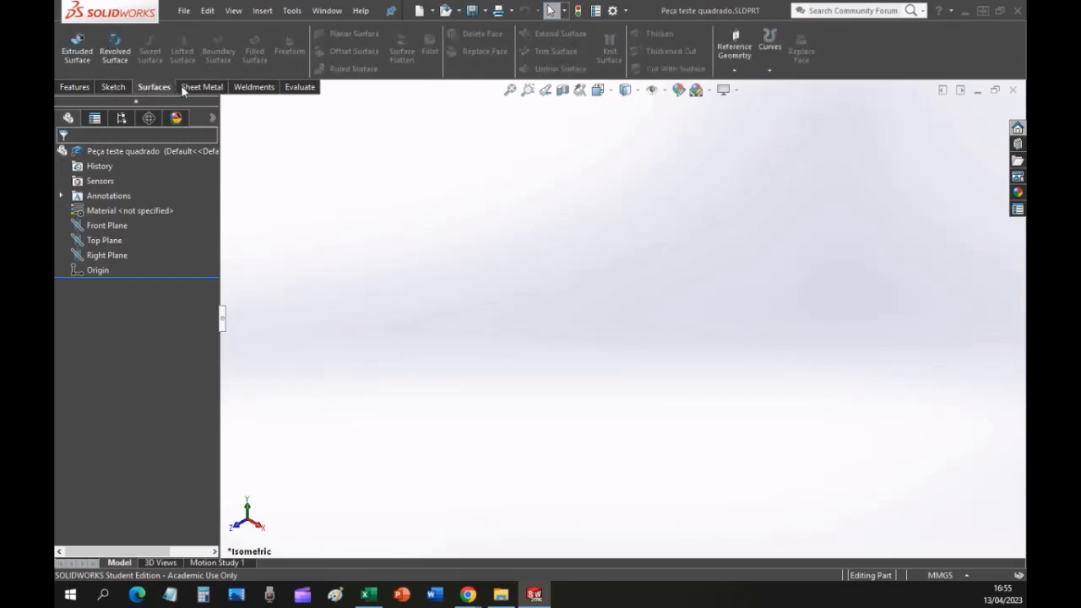
pyautogui.click(75, 88)
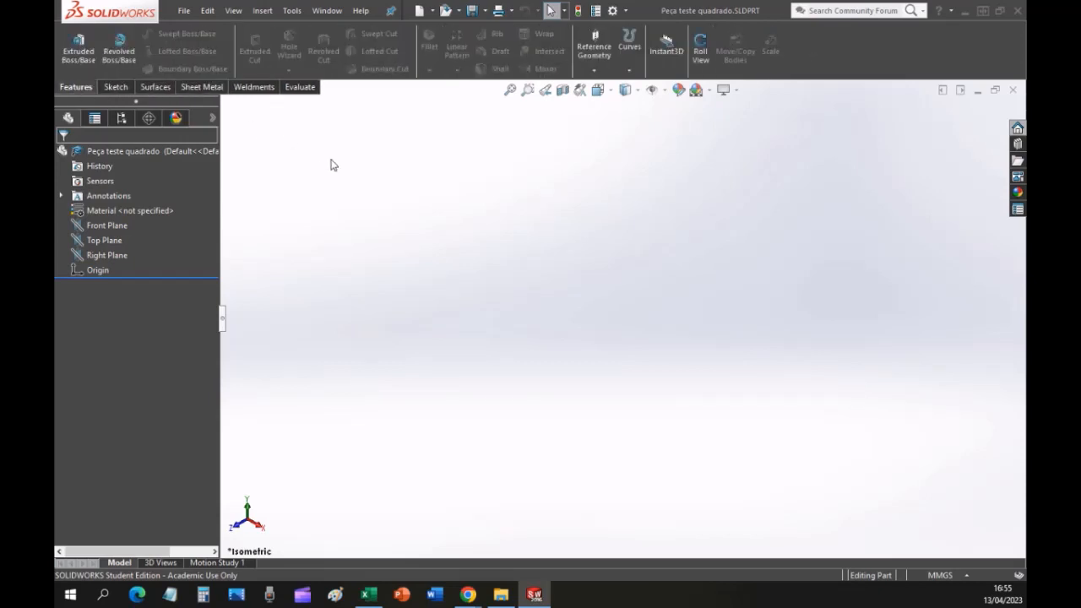
pyautogui.click(82, 66)
# Switch to the lesson PDF in Chrome and read pages 10 and 11 on inactive feature buttons and the Feature Manager tree.
pyautogui.moveTo(468, 591)
pyautogui.click(466, 531)
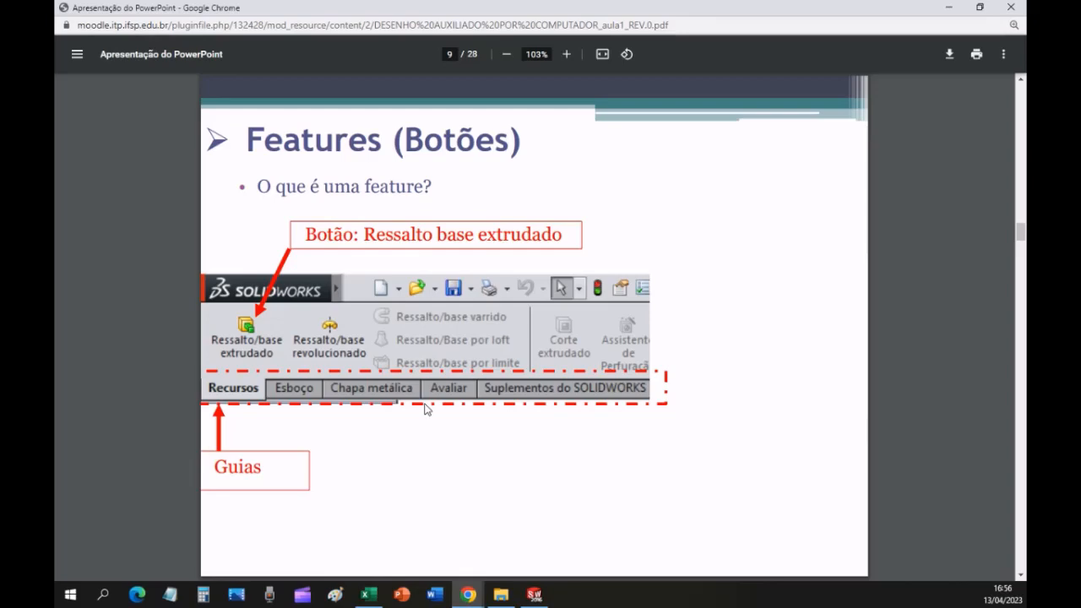
pyautogui.press('Right')
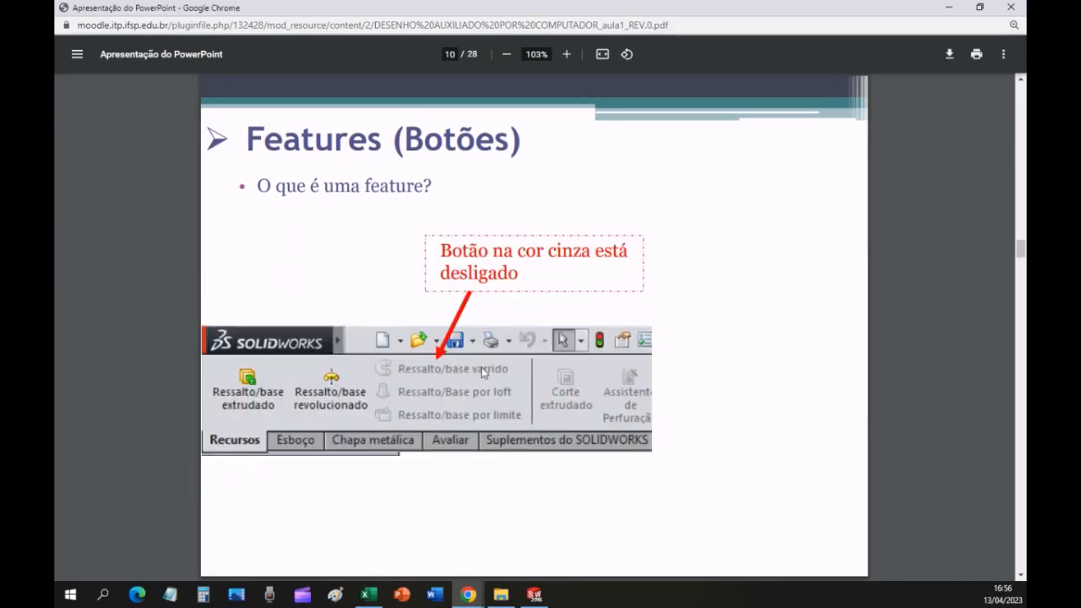
pyautogui.press('Right')
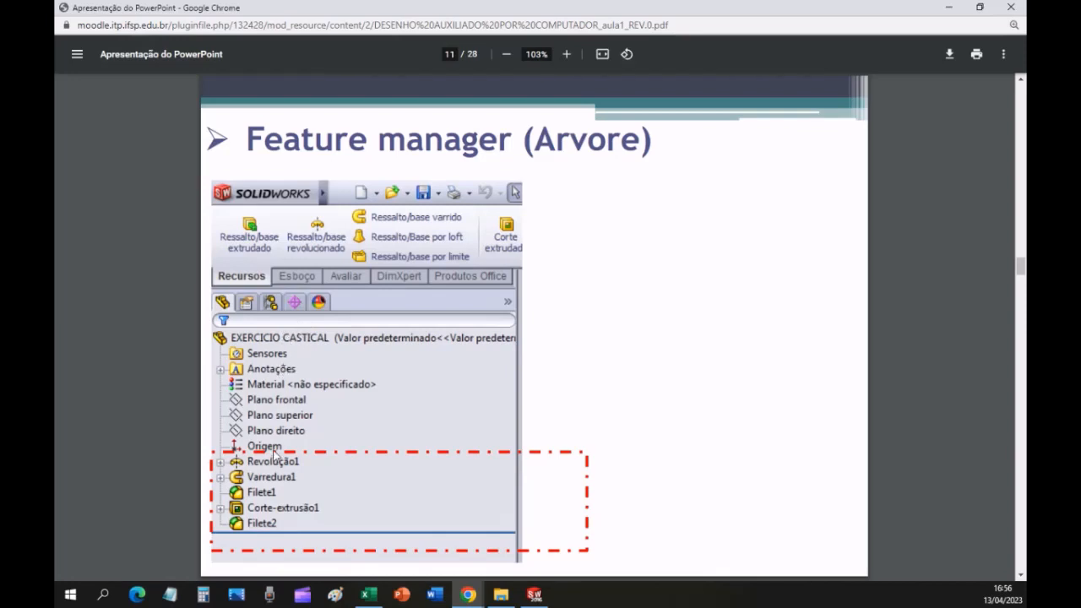
pyautogui.click(301, 464)
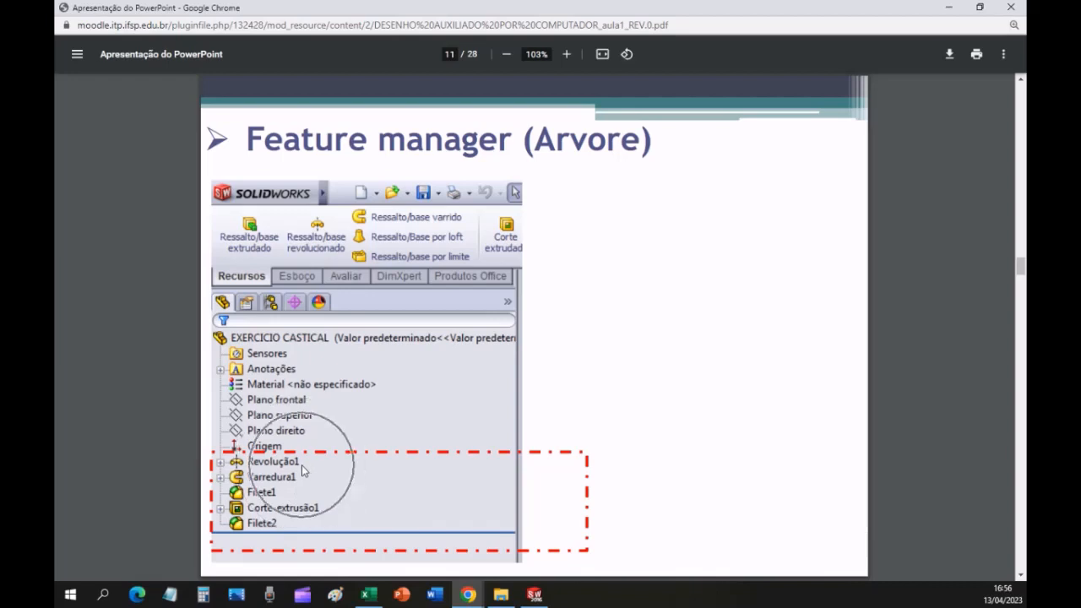
pyautogui.click(302, 478)
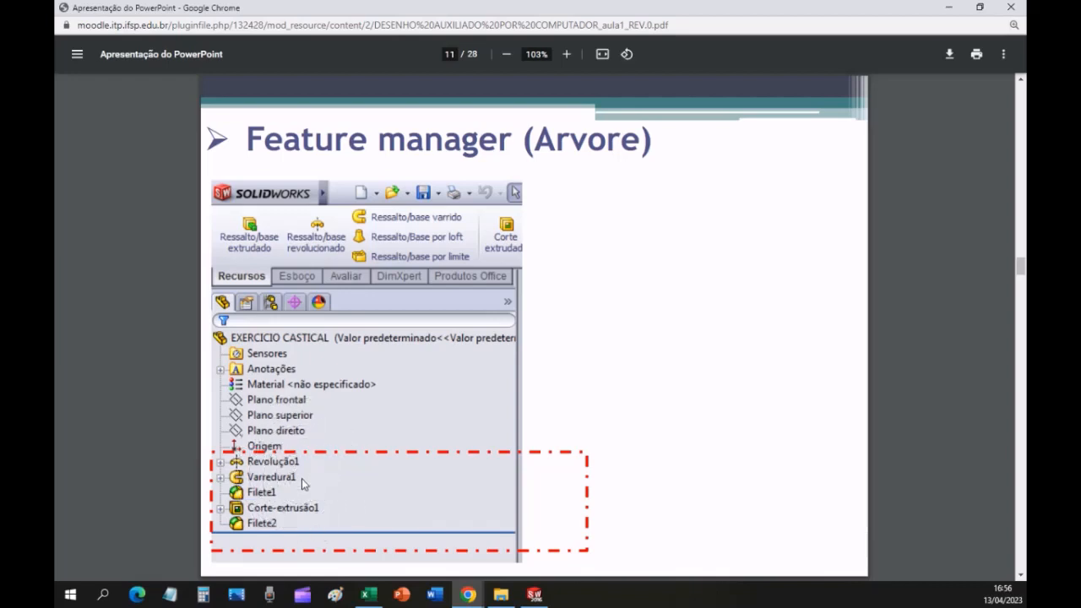
pyautogui.click(283, 491)
# Go to page 12 of the lesson and read the drawing steps on choosing the document type and the sketch plane.
pyautogui.press('Right')
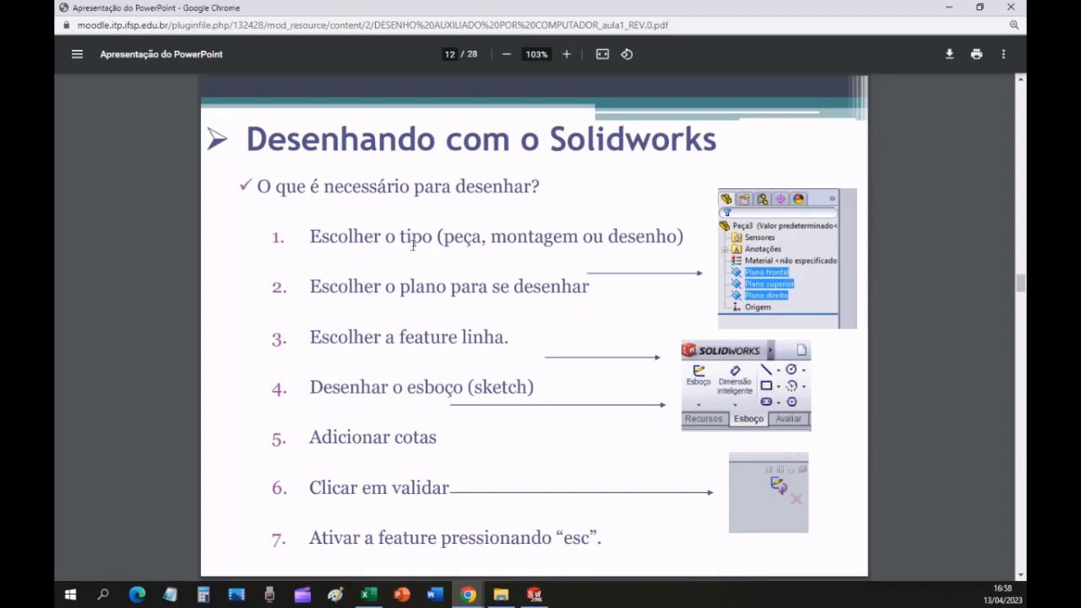
pyautogui.moveTo(309, 237); pyautogui.dragTo(683, 233)
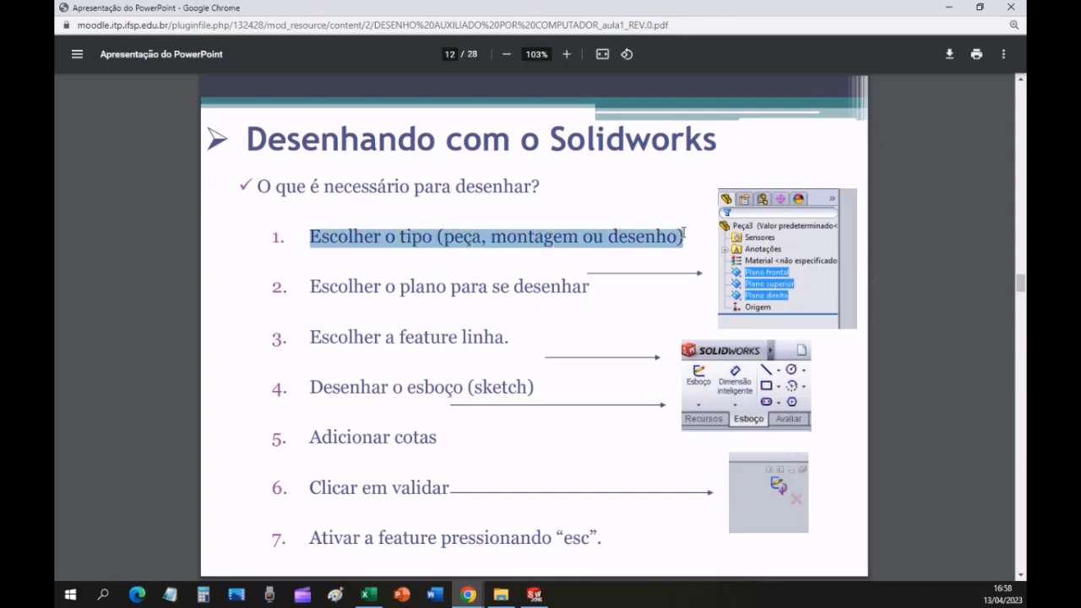
pyautogui.click(426, 312)
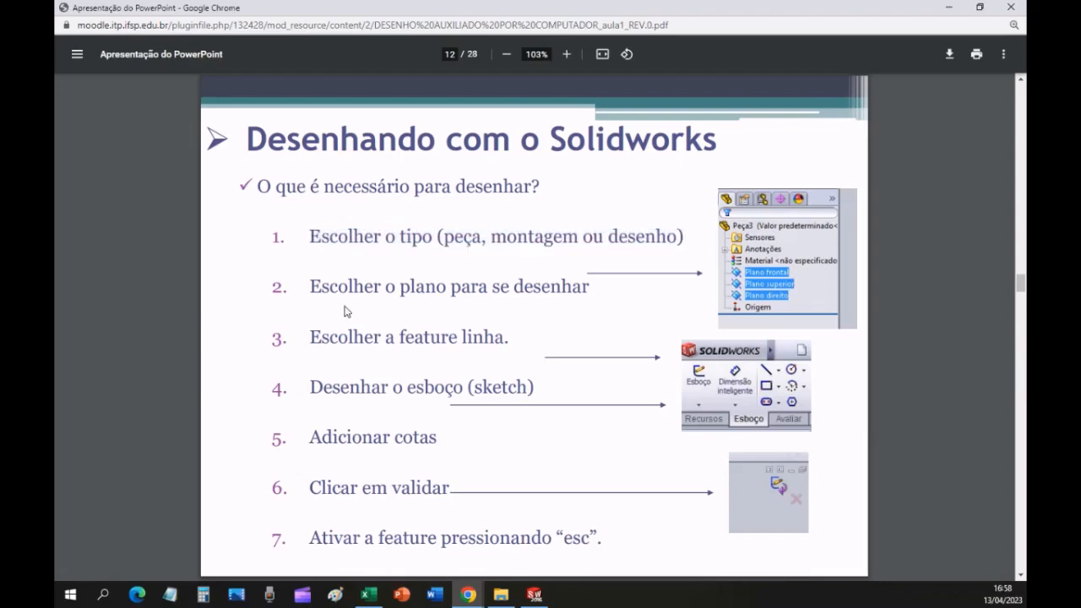
pyautogui.moveTo(311, 287); pyautogui.dragTo(590, 279)
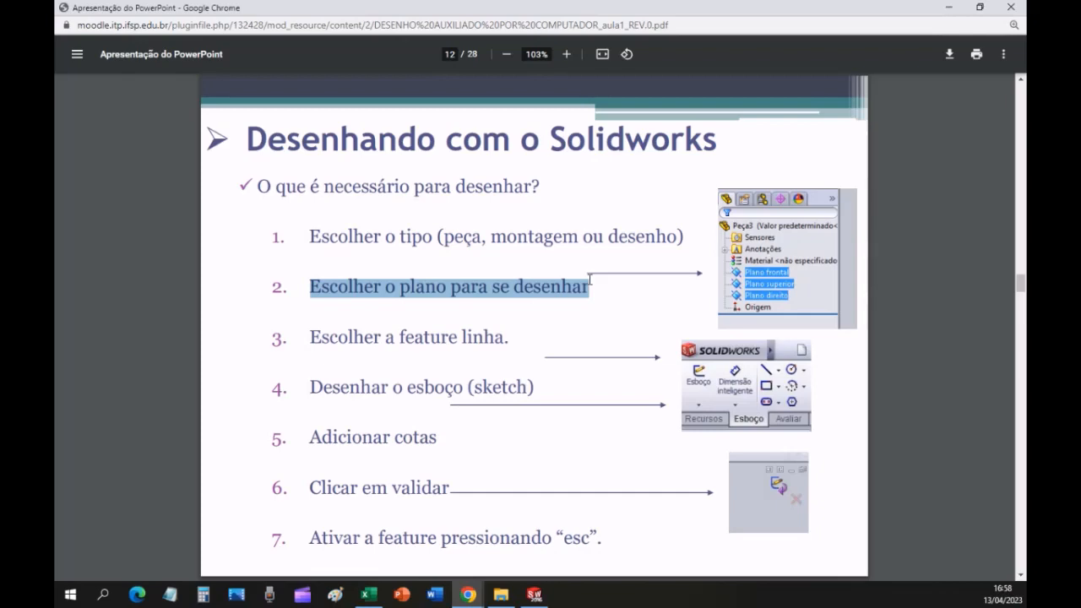
pyautogui.click(590, 279)
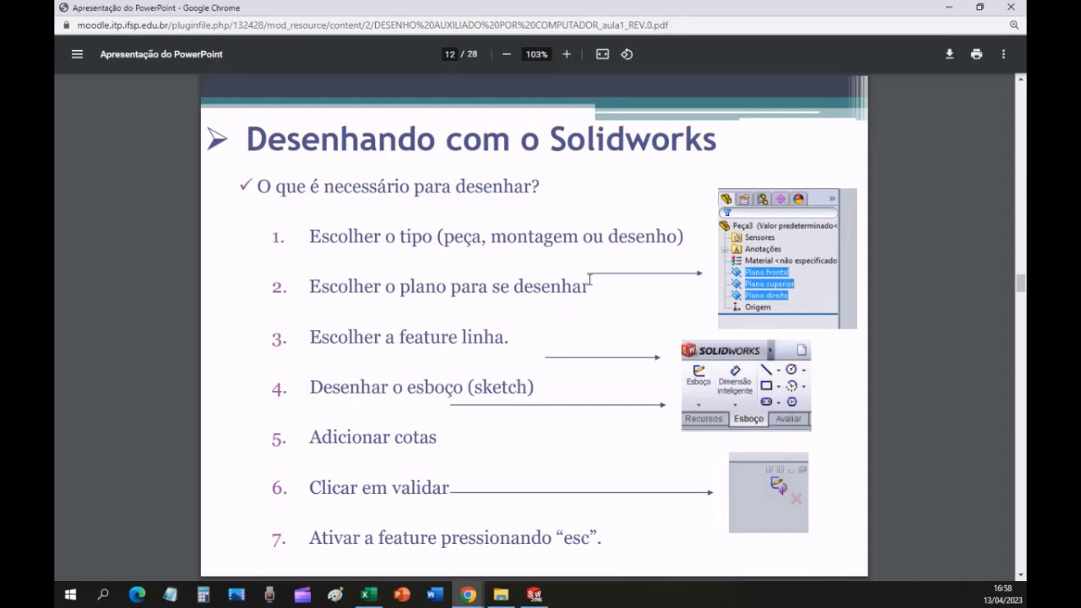
# Switch to SOLIDWORKS and inspect the Front, Top and Right planes in the graphics area, then clear the selection.
pyautogui.hotkey('alt', 'Tab')
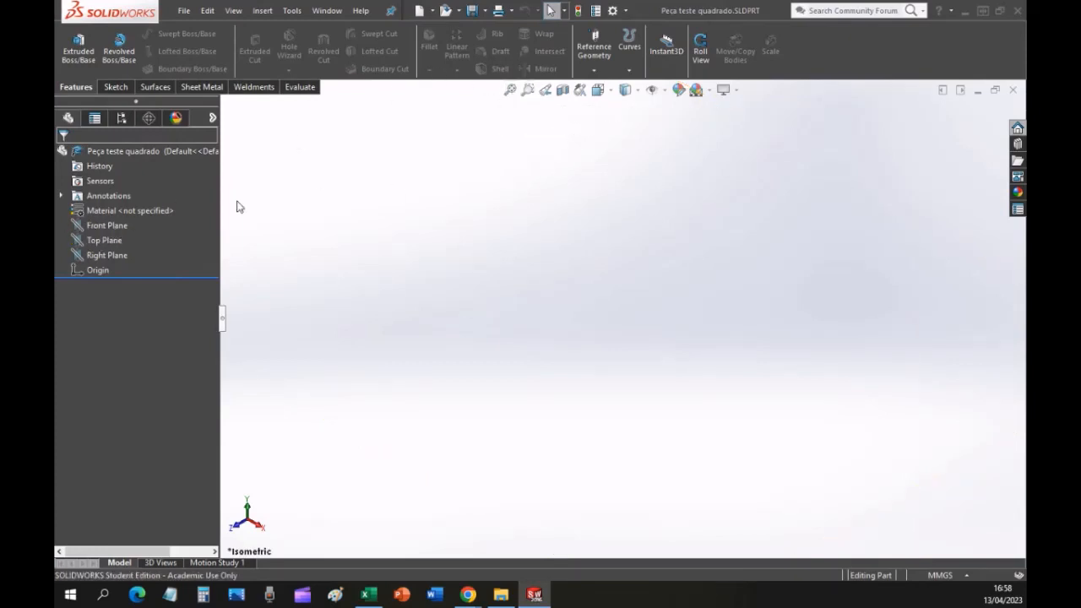
pyautogui.click(115, 228)
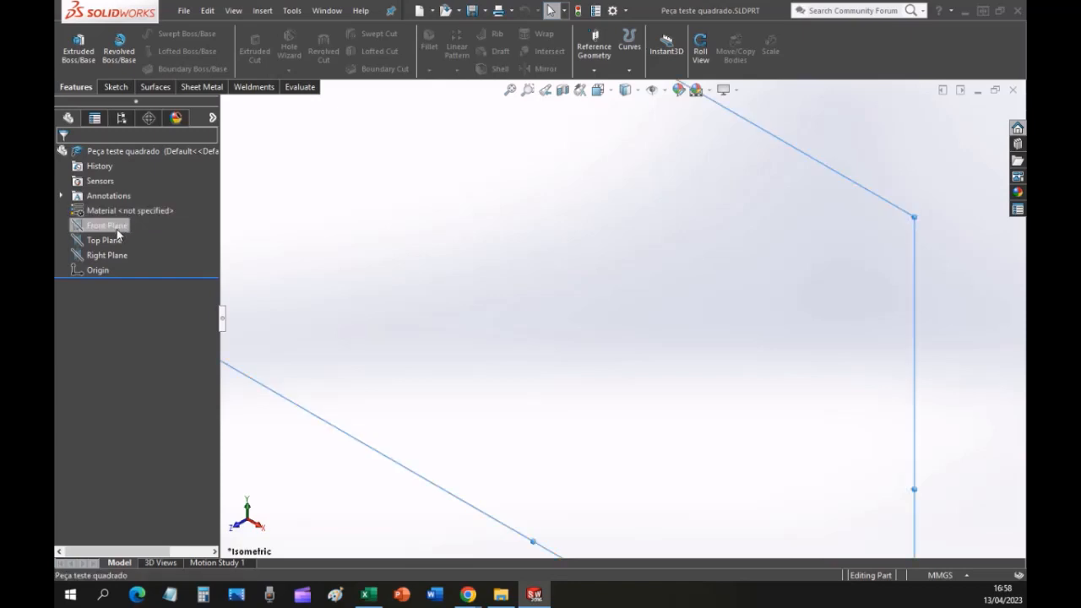
pyautogui.click(107, 242)
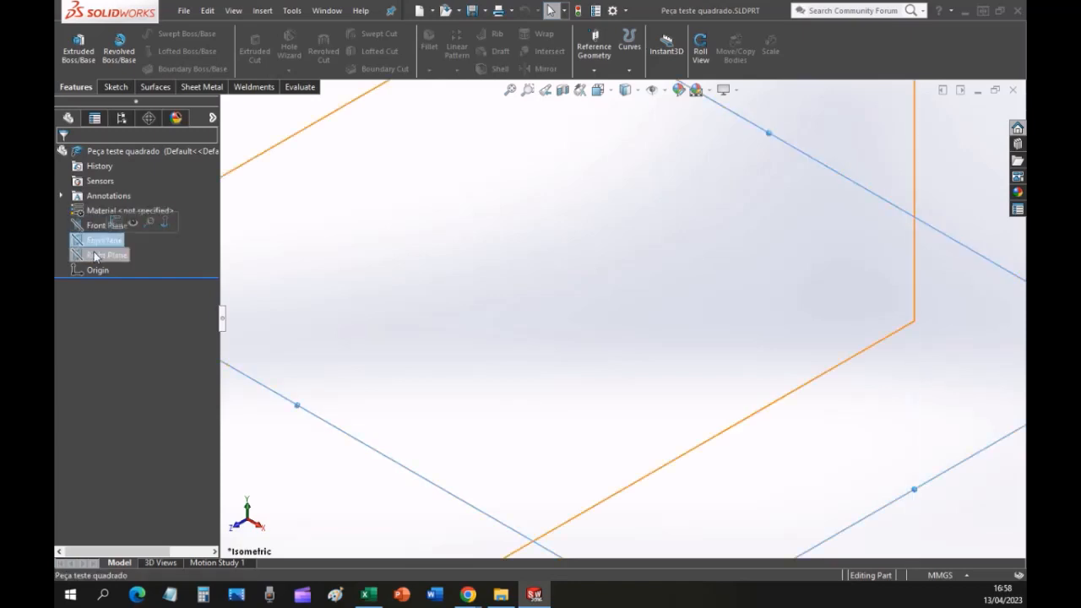
pyautogui.click(95, 256)
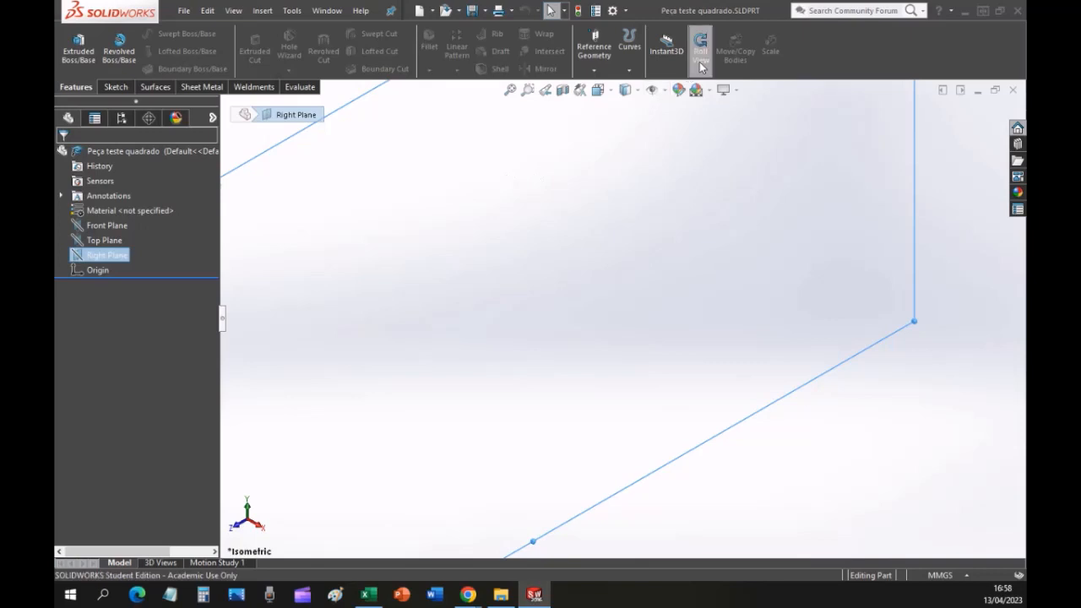
pyautogui.click(535, 95)
pyautogui.moveTo(646, 165); pyautogui.dragTo(556, 240)
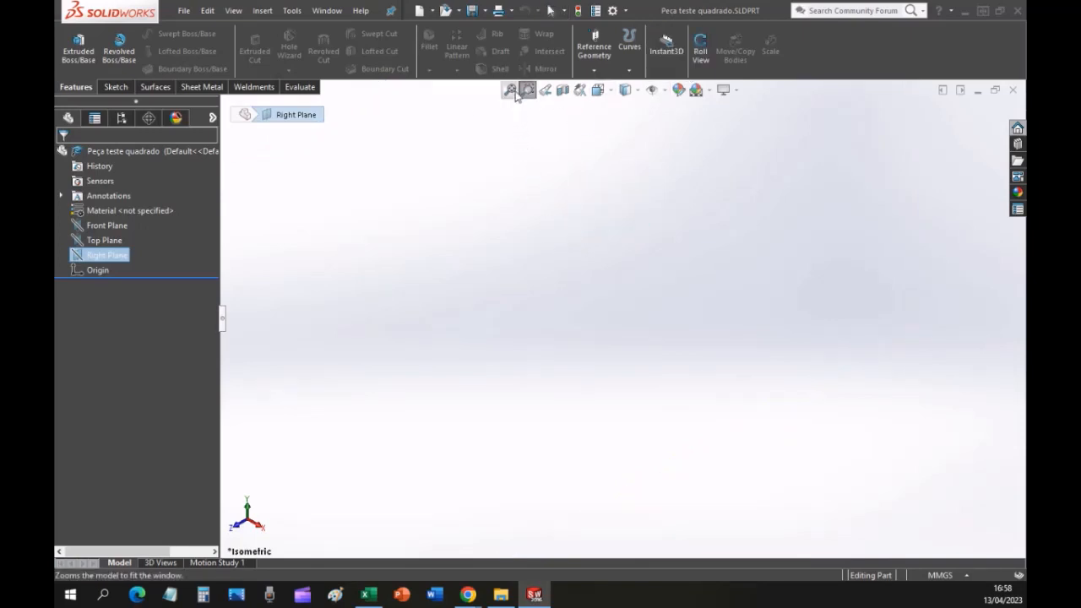
pyautogui.press('Escape')
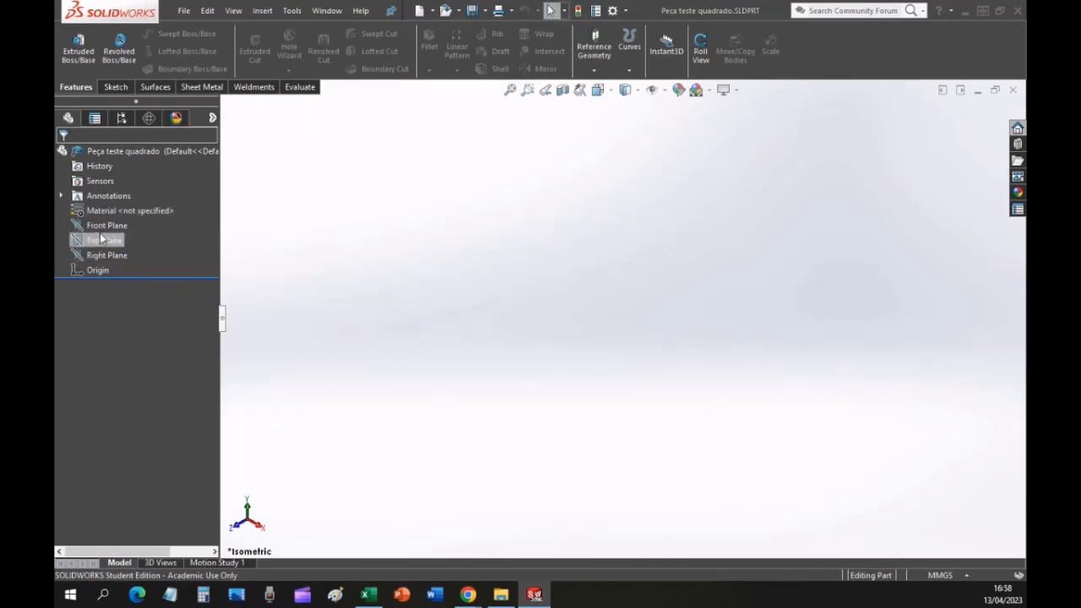
# Compare the three reference planes by selecting each in turn, finishing with the Top Plane selected.
pyautogui.click(110, 227)
pyautogui.click(104, 240)
pyautogui.click(106, 255)
pyautogui.click(82, 227)
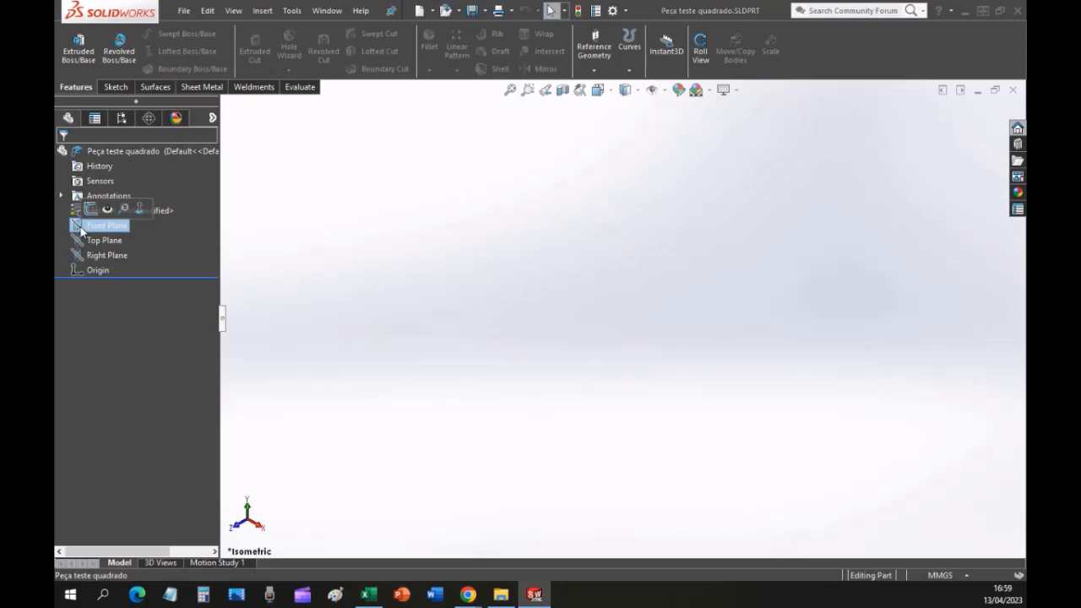
pyautogui.click(103, 241)
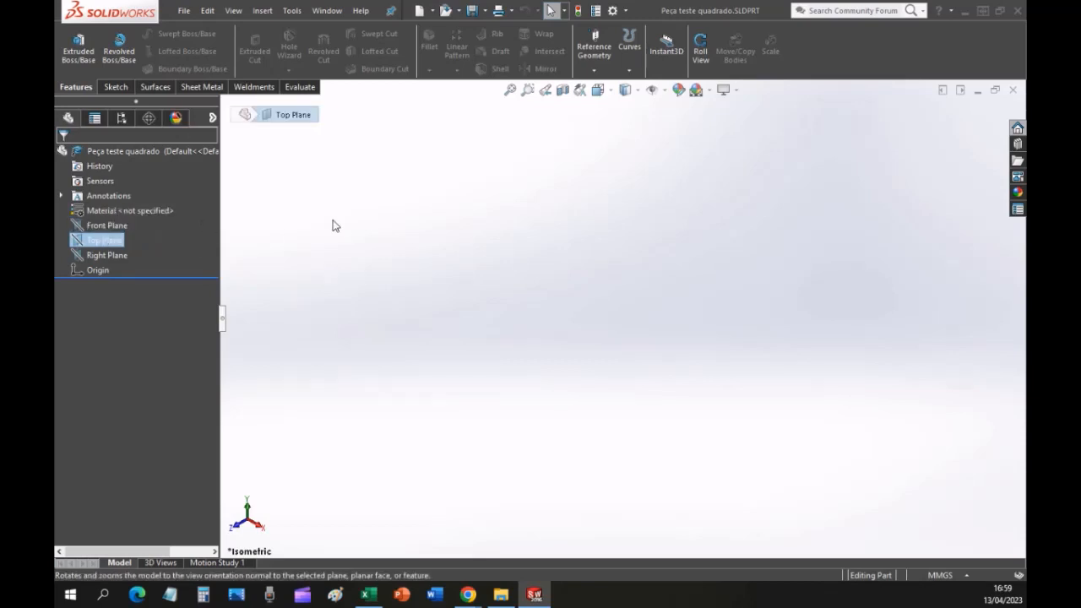
# Select the Front Plane, then switch to the lesson PDF in Chrome and highlight drawing step 3 on choosing the line feature.
pyautogui.click(111, 226)
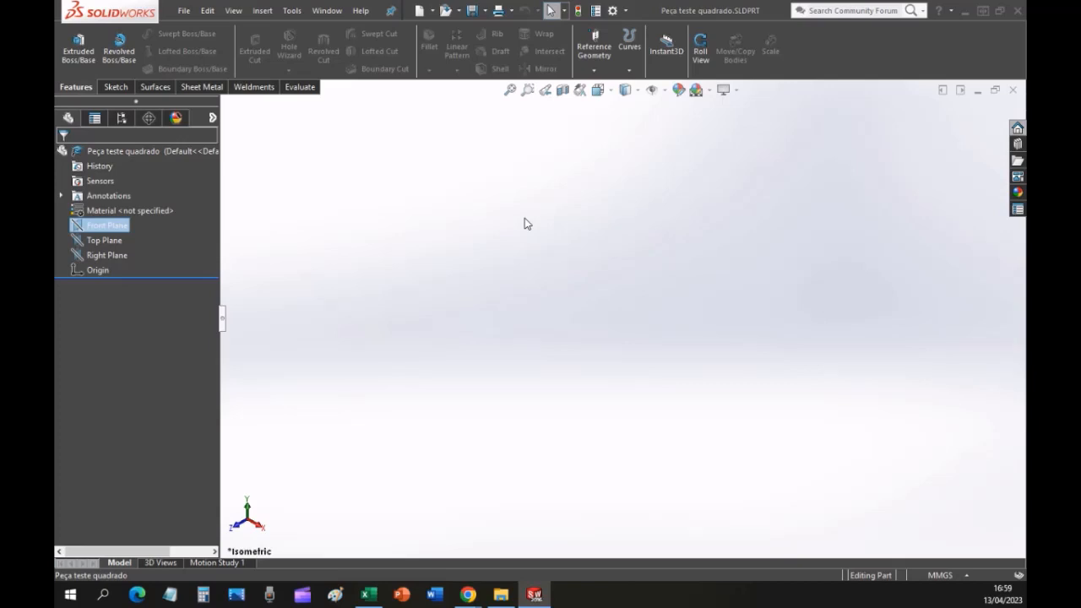
pyautogui.click(469, 595)
pyautogui.click(466, 547)
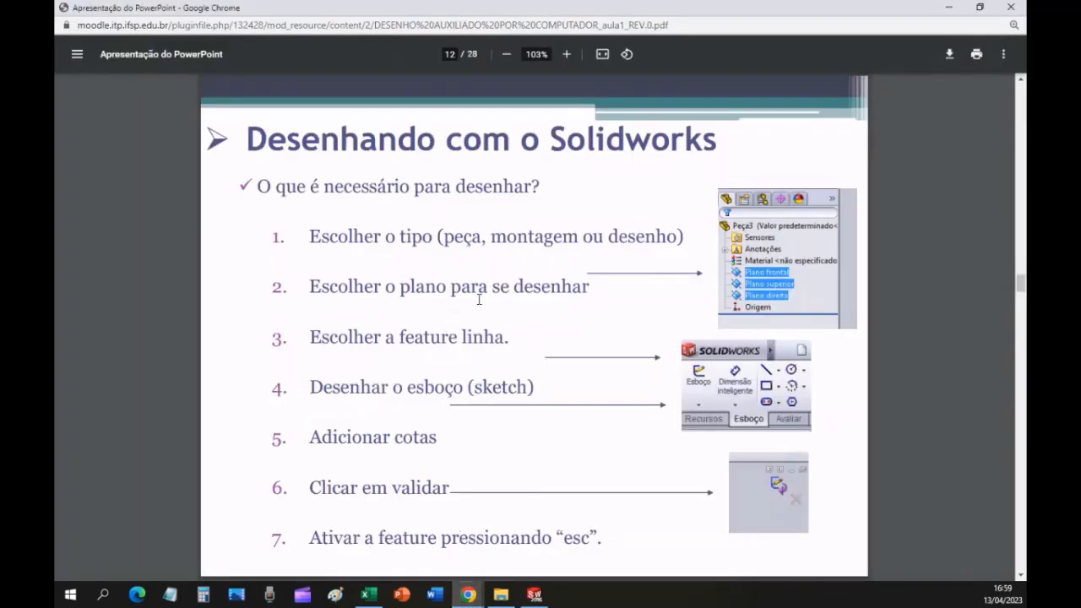
pyautogui.moveTo(330, 335); pyautogui.dragTo(485, 335)
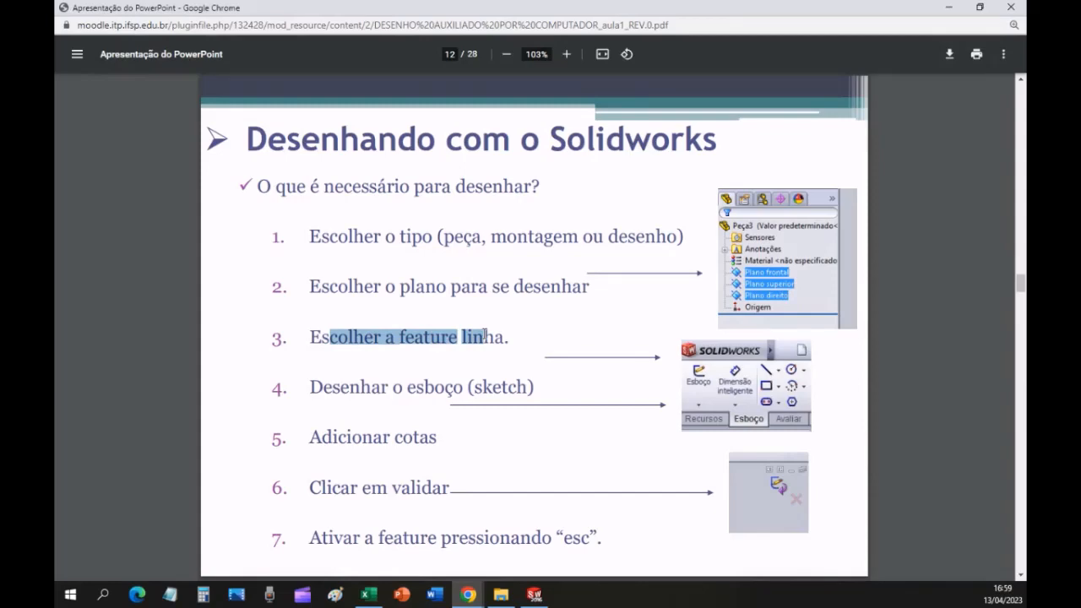
# Switch back to SOLIDWORKS and open a sketch on the Front Plane with the Line tool.
pyautogui.hotkey('alt', 'Tab')
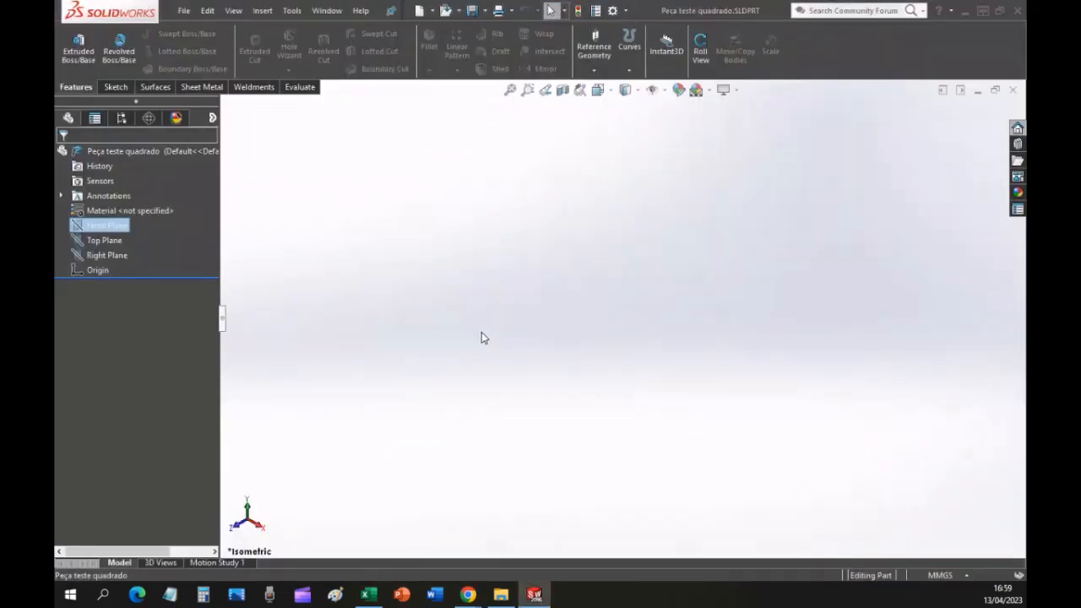
pyautogui.click(429, 254)
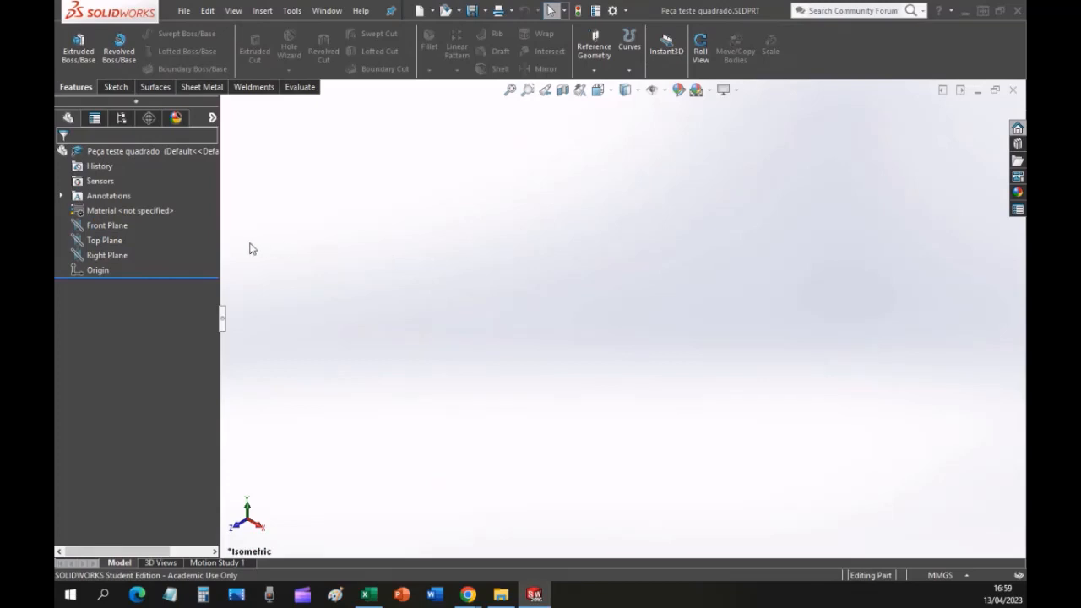
pyautogui.click(110, 226)
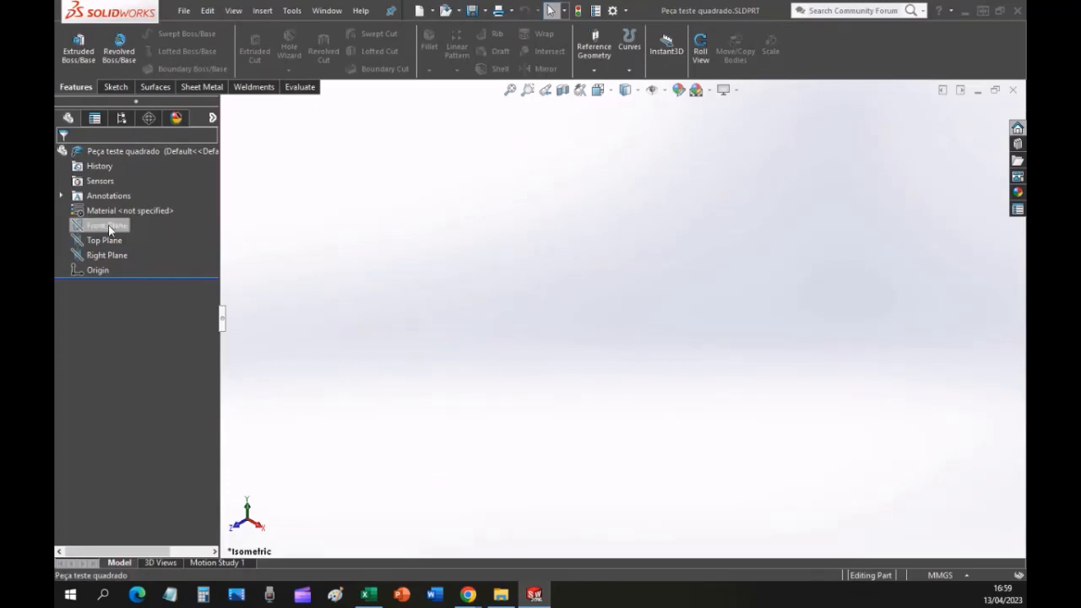
pyautogui.click(118, 88)
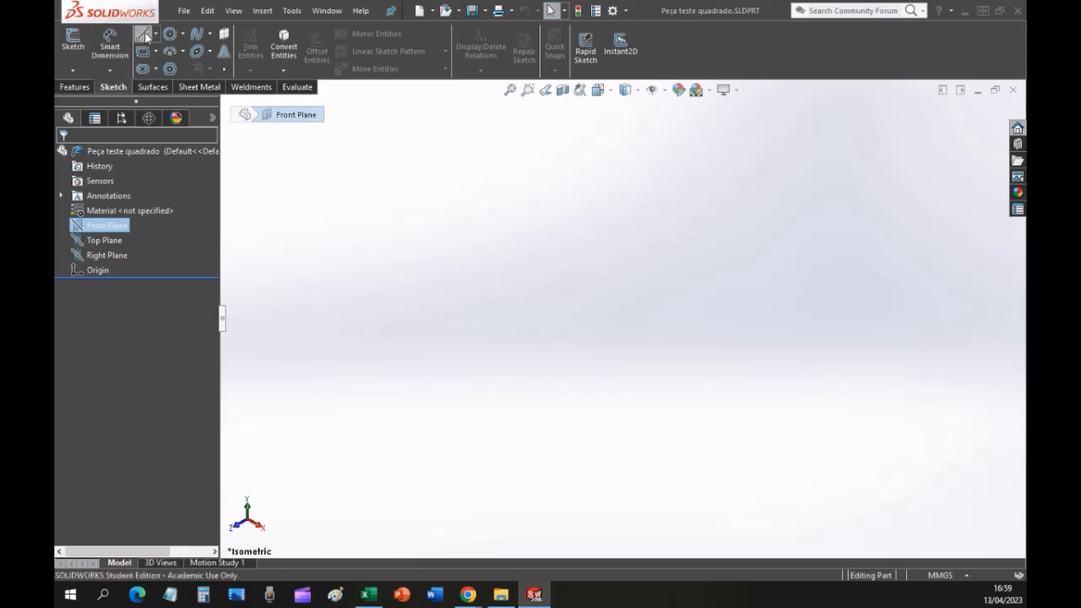
pyautogui.press('ctrl')
pyautogui.press('ctrl')
pyautogui.press('ctrl')
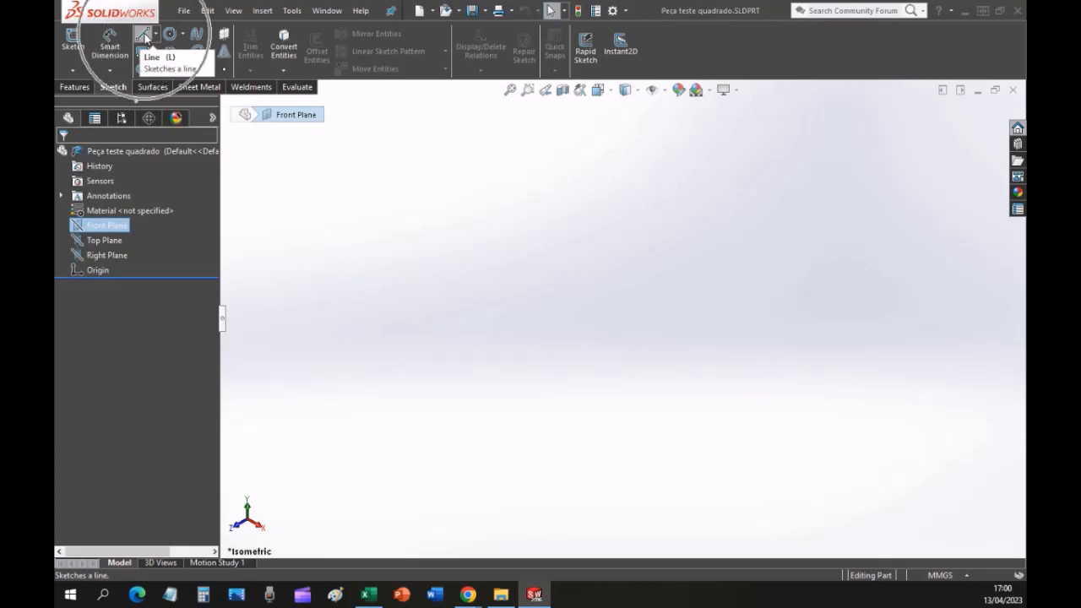
pyautogui.click(144, 36)
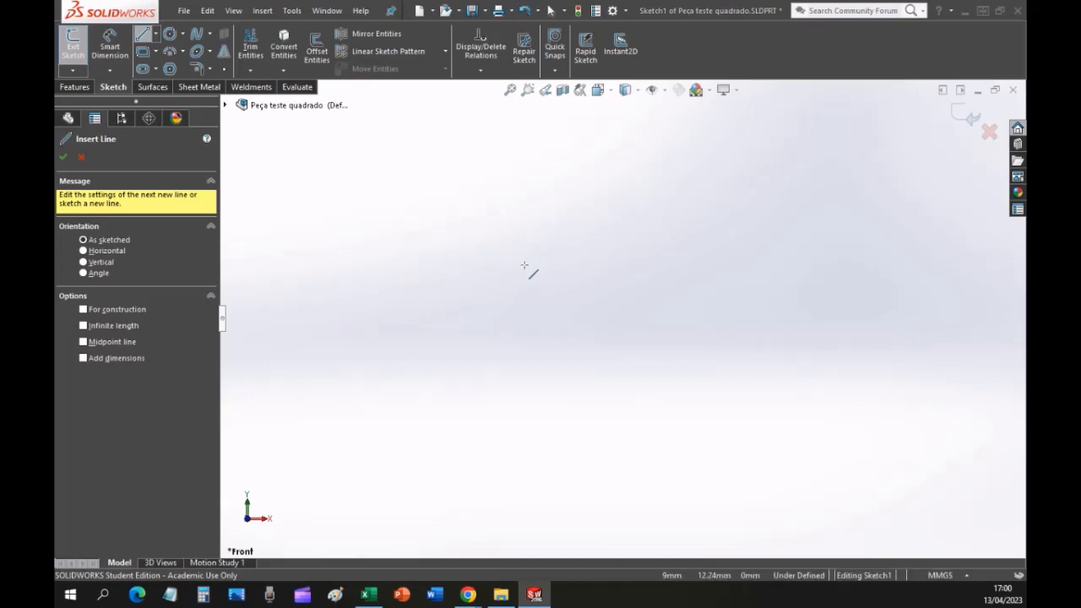
# Sketch two separate, nearly horizontal lines, an upper one about 3.37 mm long and a lower parallel one about 5.54 mm long.
pyautogui.click(448, 213)
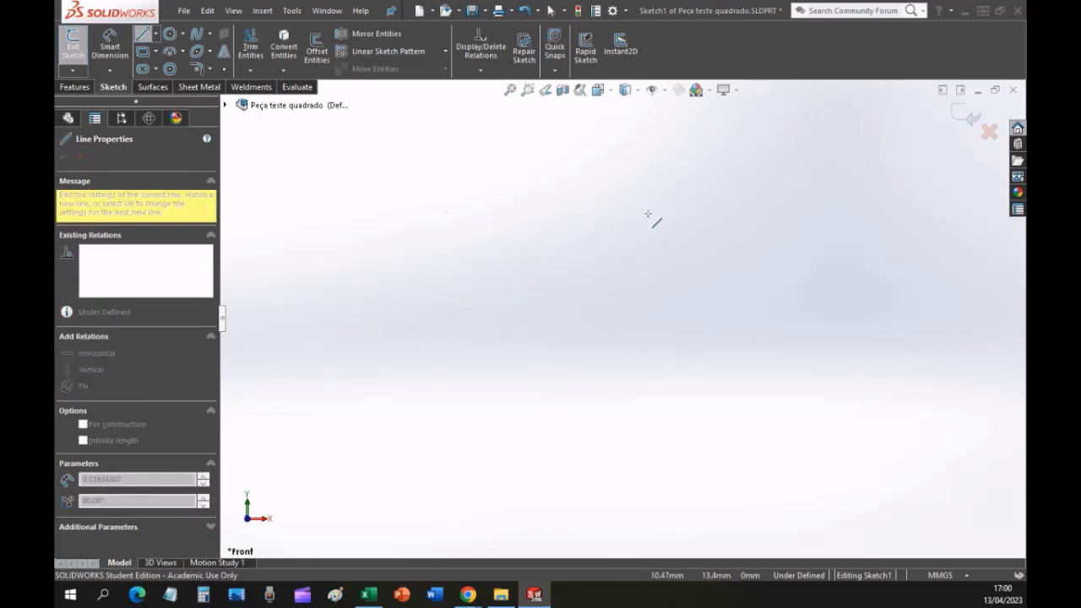
pyautogui.click(585, 216)
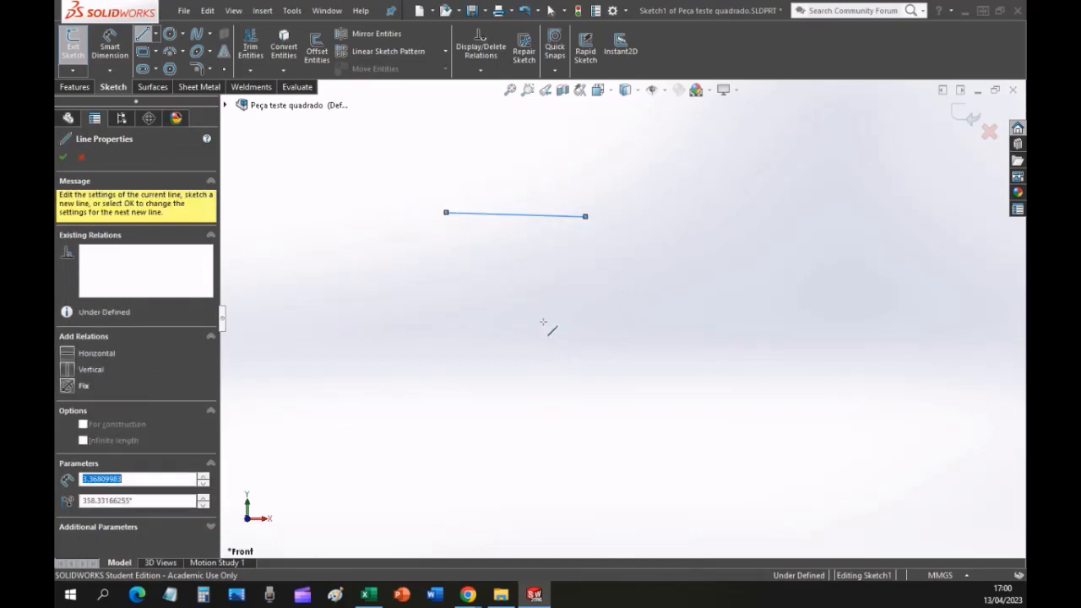
pyautogui.click(469, 325)
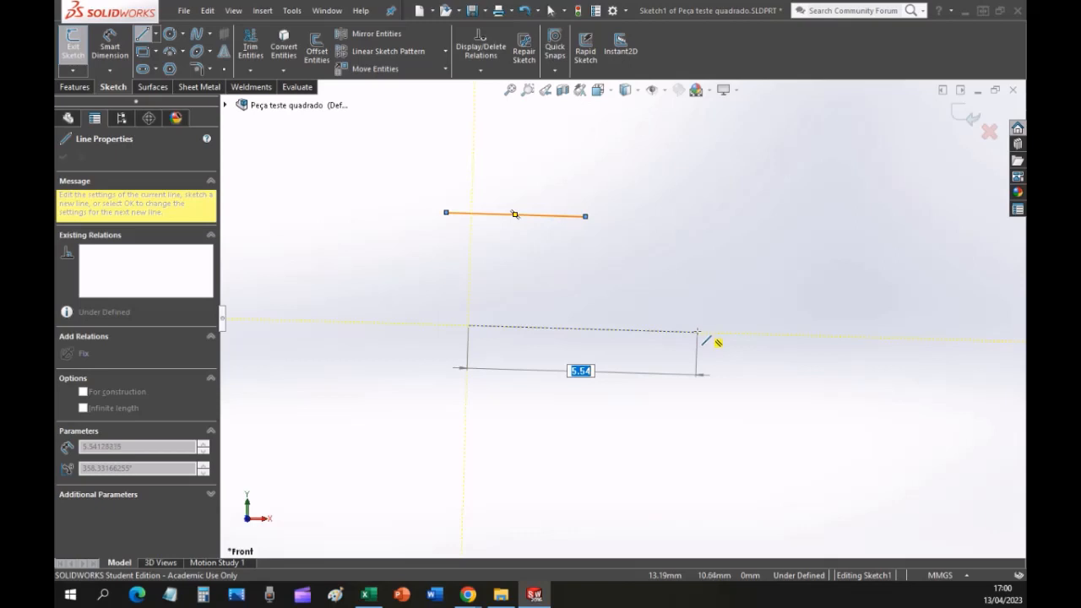
pyautogui.click(697, 331)
pyautogui.press('Escape')
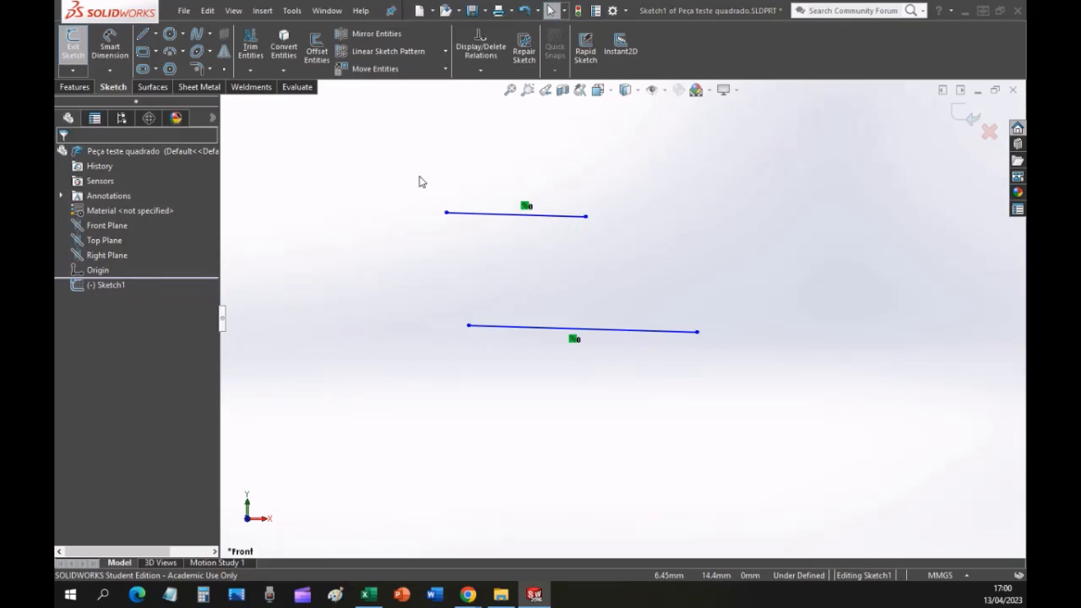
# Undo the lower line and delete the remaining upper line from the sketch.
pyautogui.hotkey('ctrl', 'z')
pyautogui.hotkey('ctrl', 'z')
pyautogui.hotkey('ctrl', 'y')
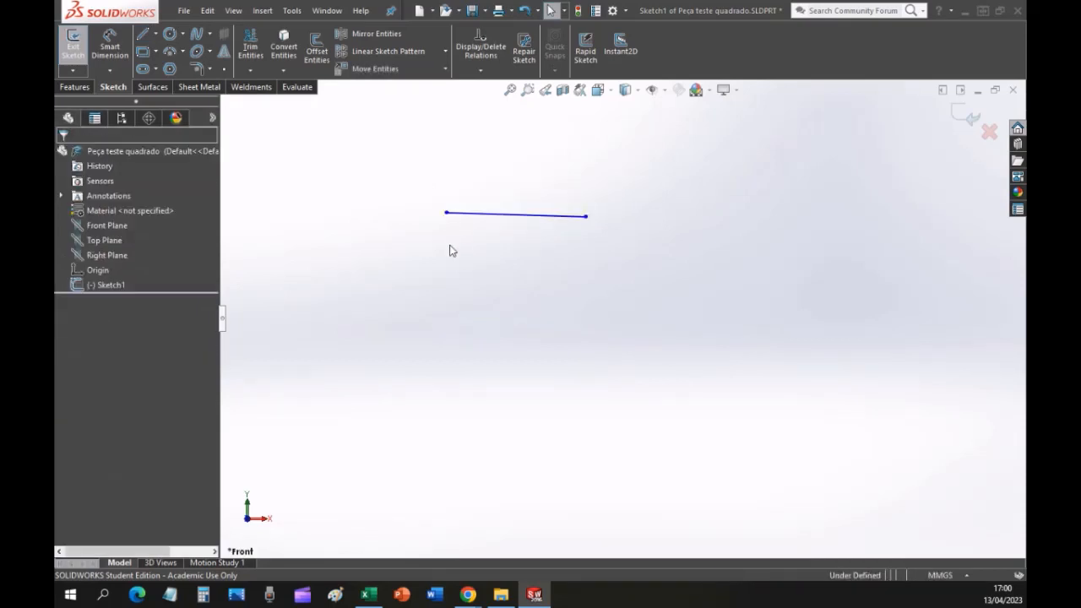
pyautogui.click(479, 215)
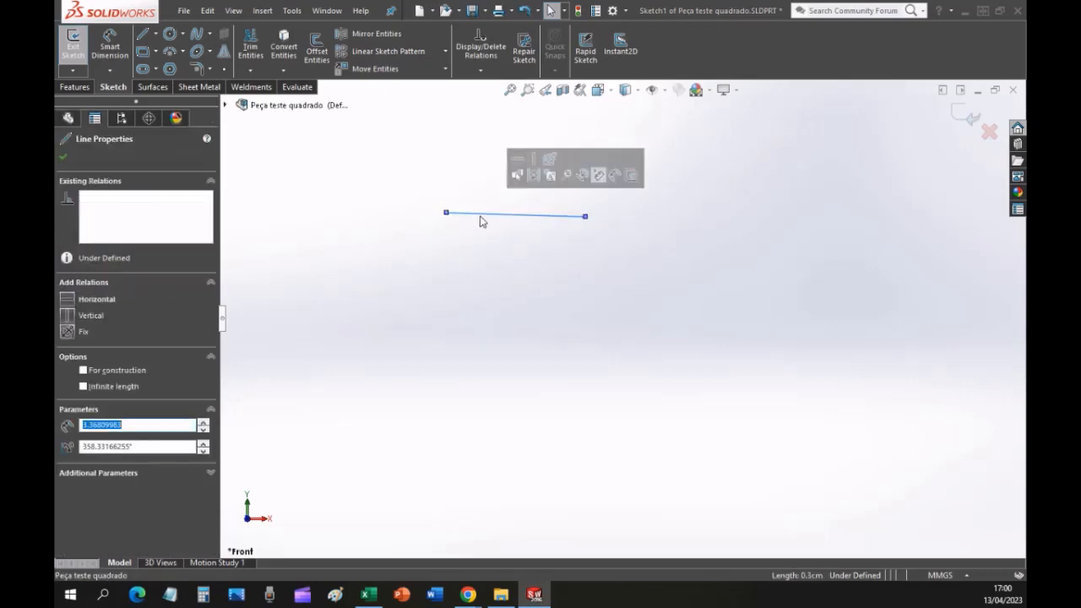
pyautogui.press('Delete')
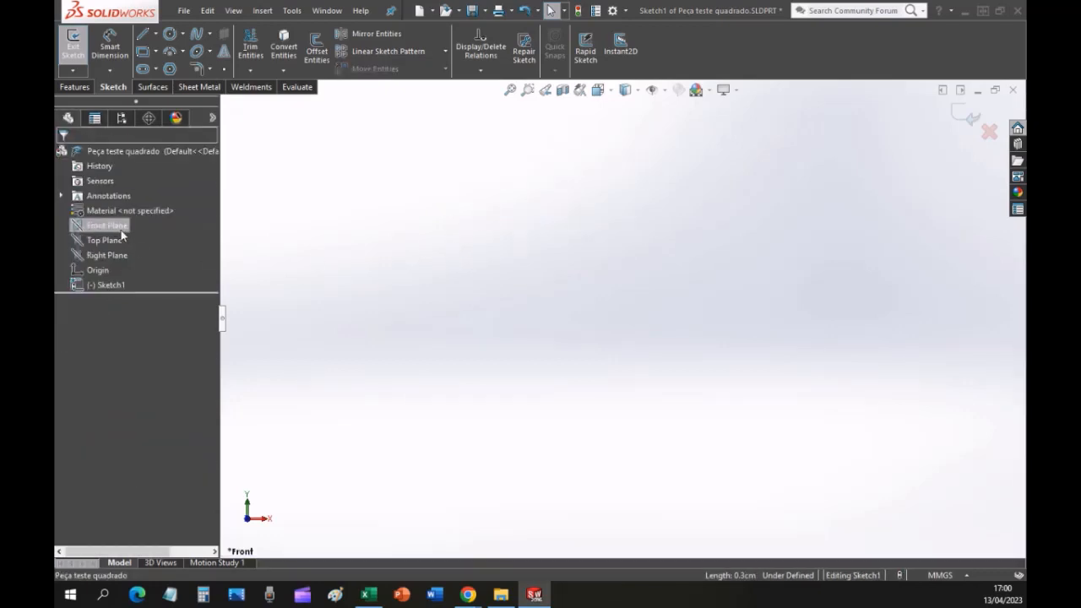
# Sketch a single horizontal line about 5.59 mm long near the middle of the graphics area.
pyautogui.click(144, 37)
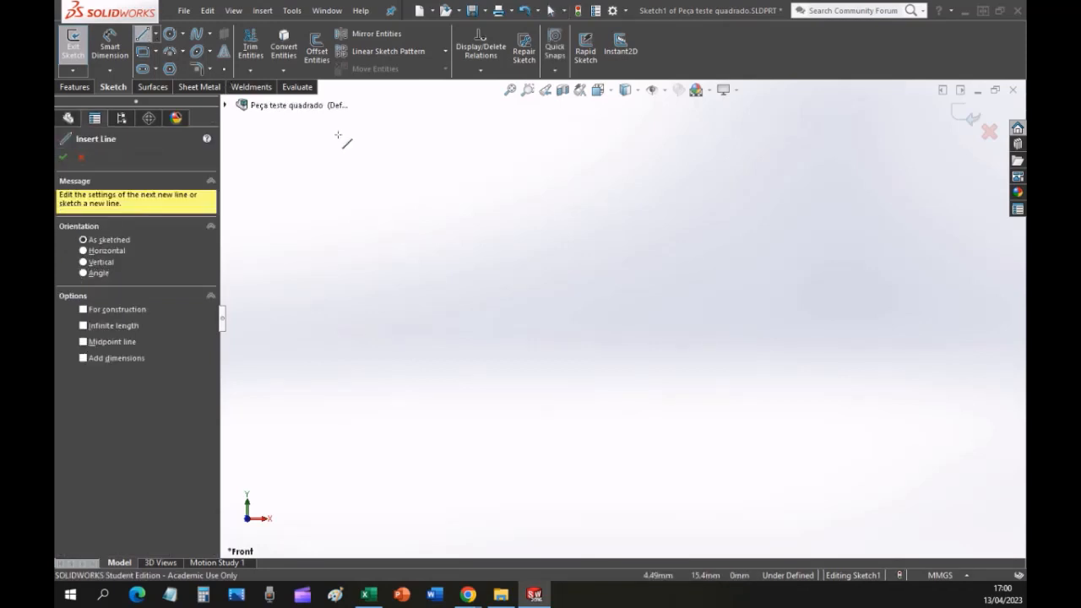
pyautogui.click(471, 295)
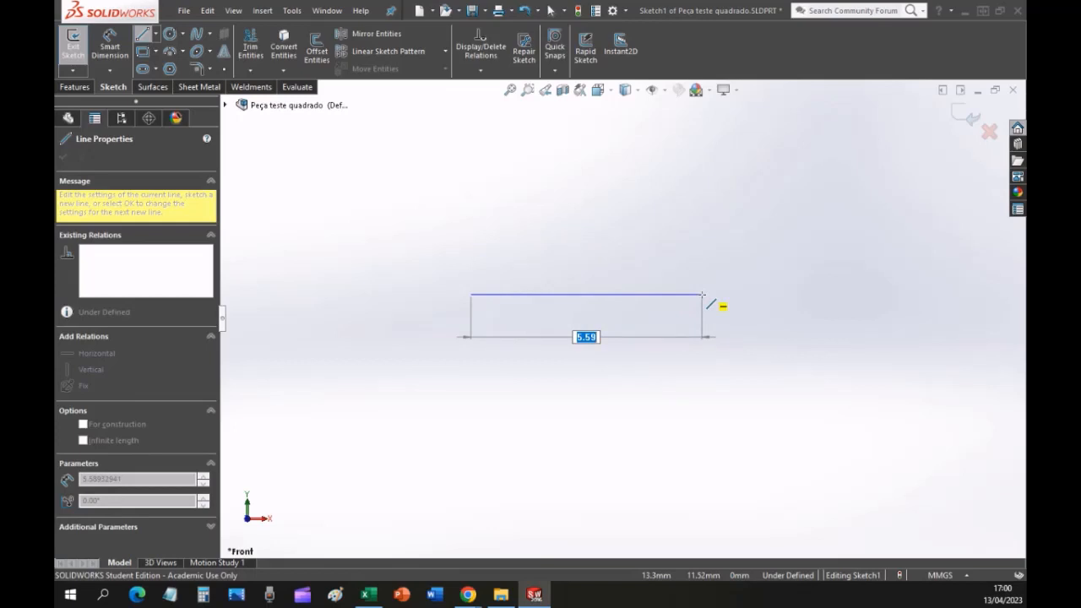
pyautogui.click(701, 294)
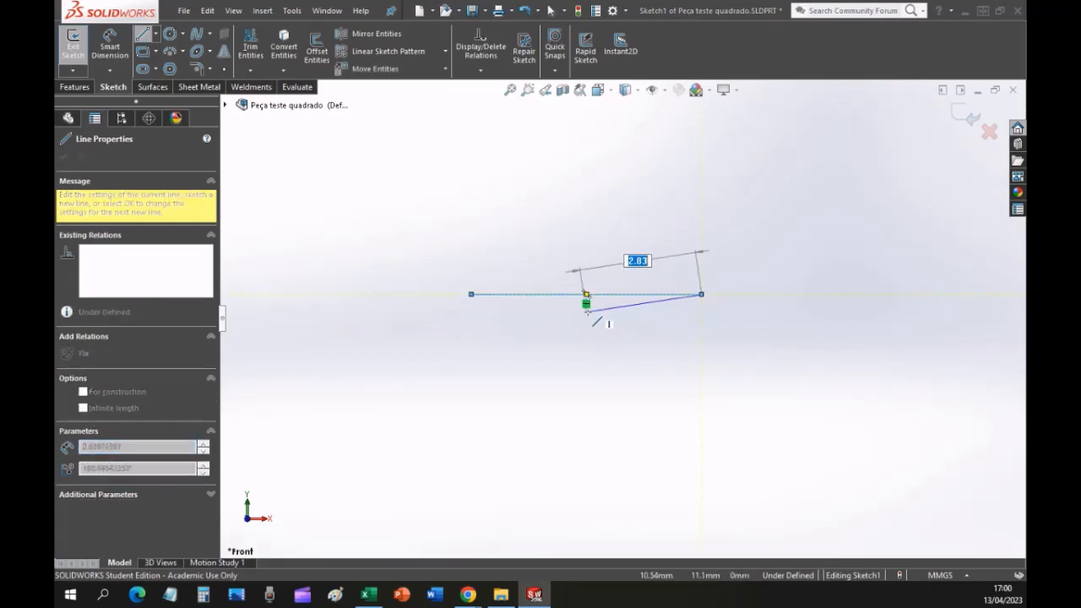
pyautogui.press('Escape')
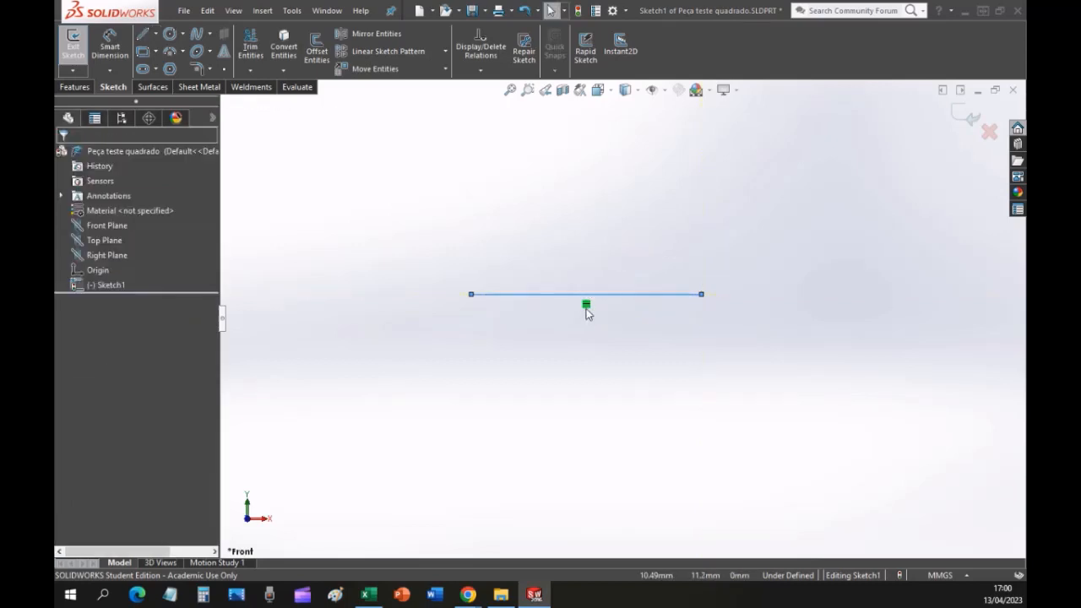
pyautogui.click(647, 319)
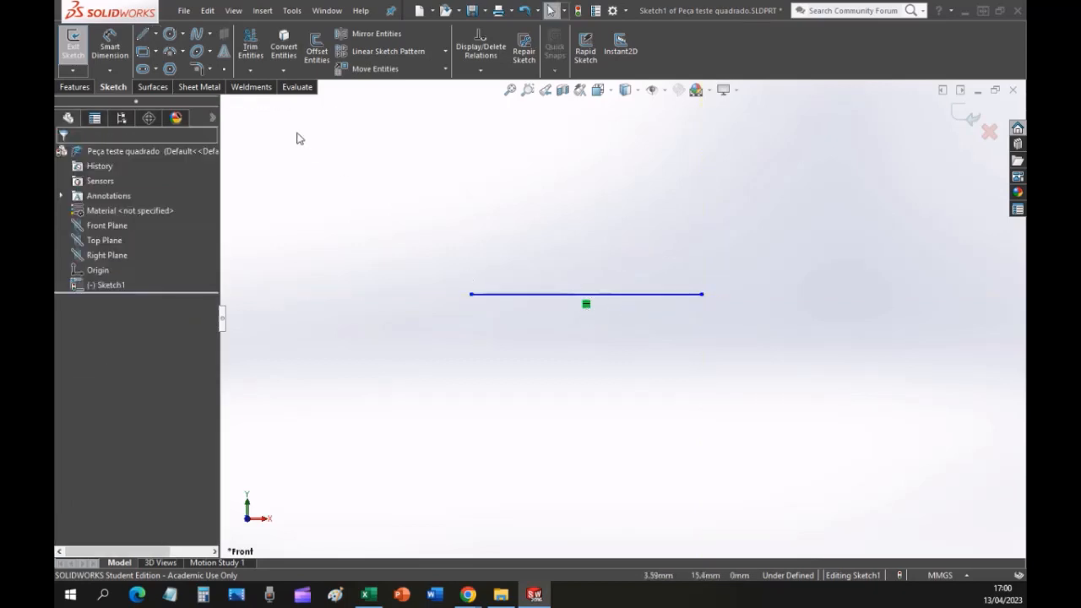
# Sketch an open chain of seven connected lines looping below, beside and above the horizontal line.
pyautogui.click(142, 33)
pyautogui.moveTo(465, 306); pyautogui.dragTo(625, 344)
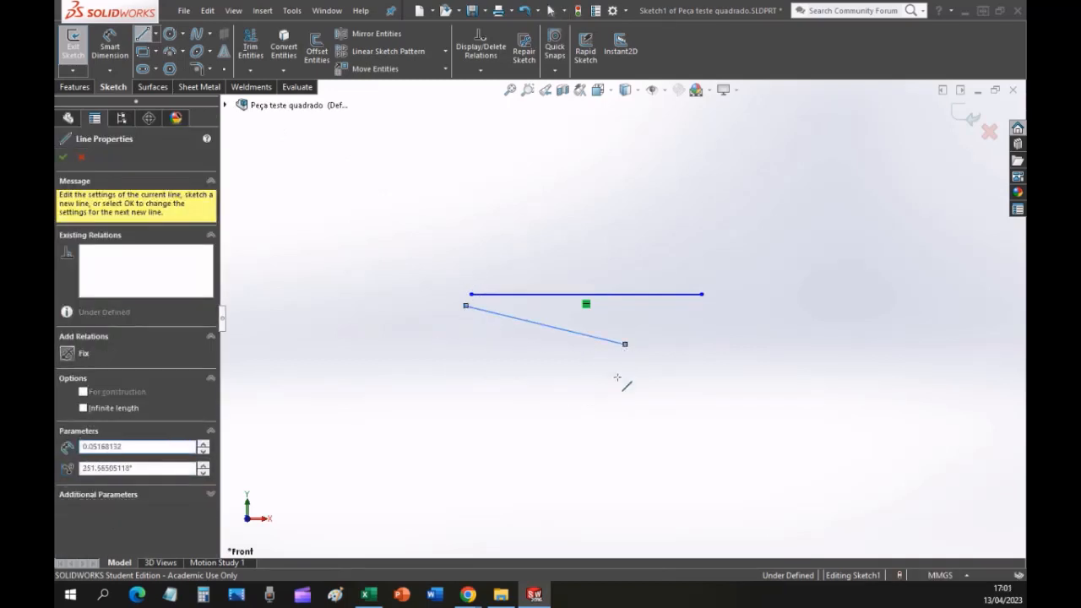
pyautogui.click(603, 415)
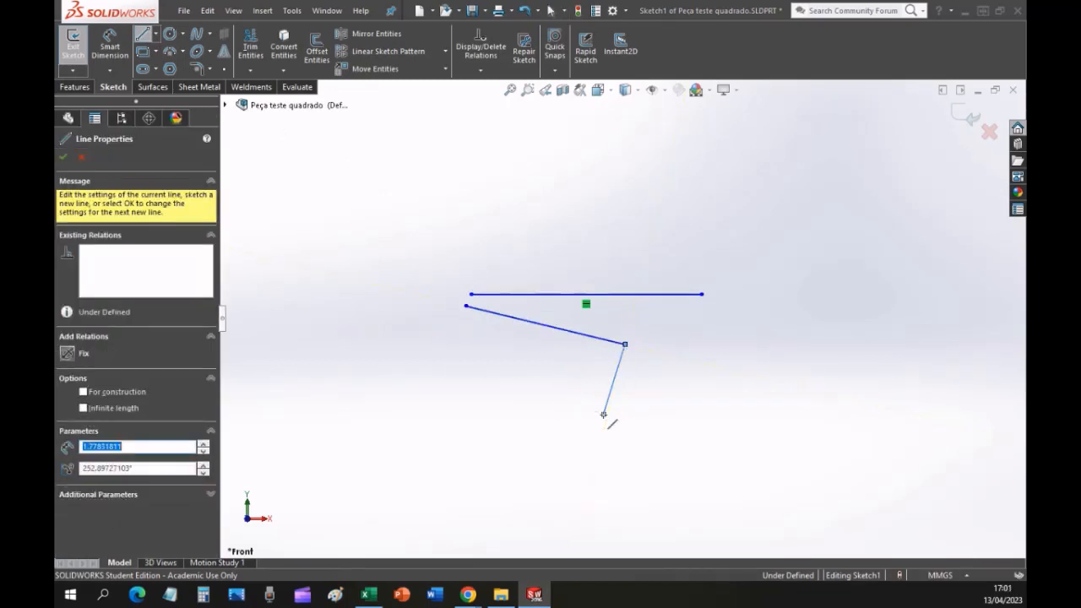
pyautogui.click(465, 422)
pyautogui.click(341, 325)
pyautogui.click(353, 202)
pyautogui.click(492, 195)
pyautogui.click(644, 194)
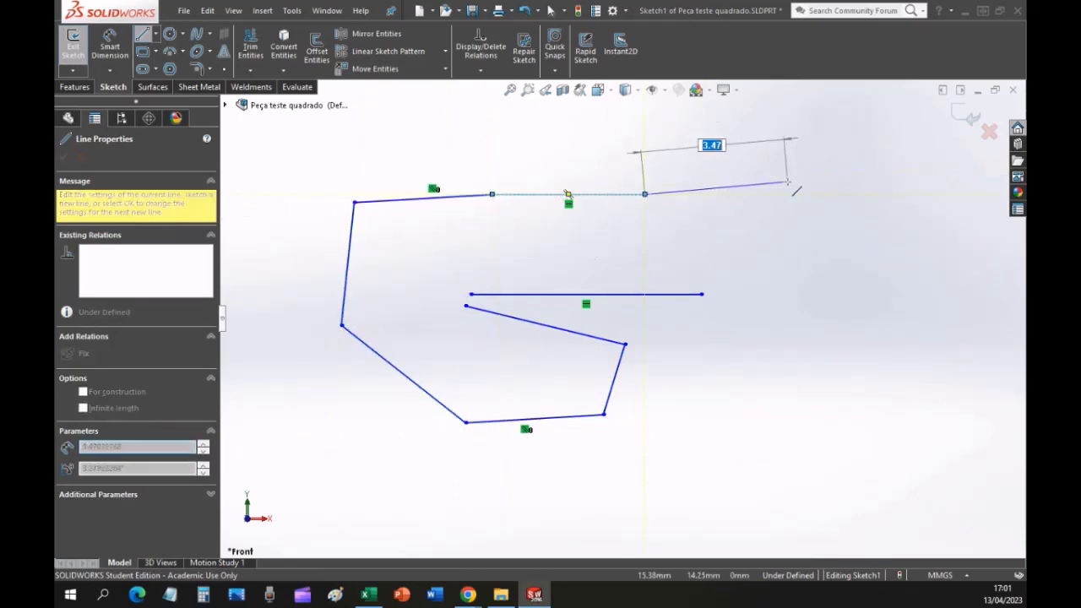
pyautogui.press('Escape')
pyautogui.press('Escape')
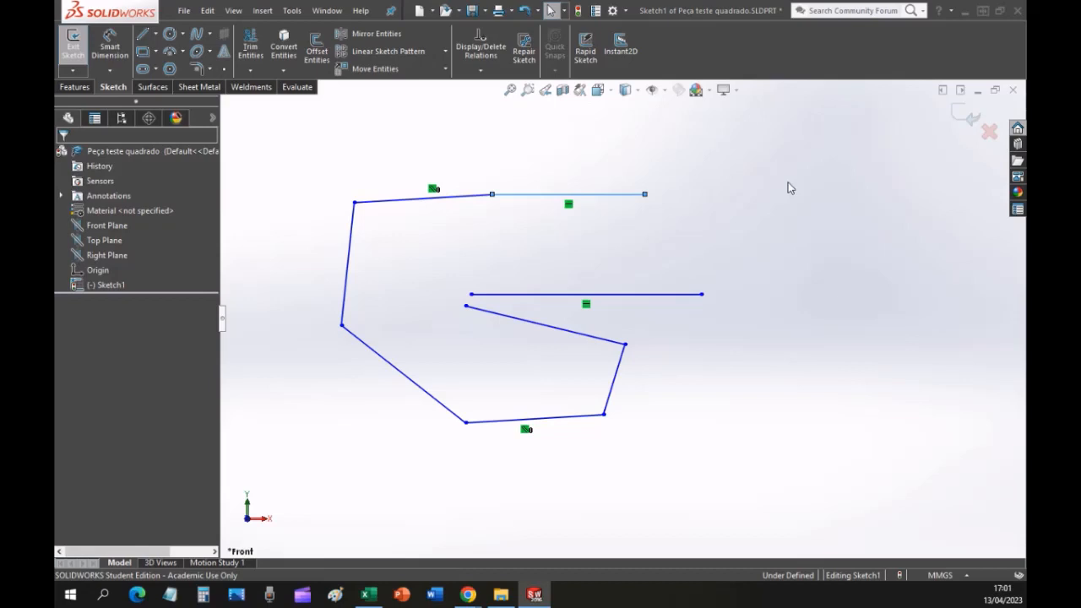
# Undo the sketched lines one after another to clear the sketch.
pyautogui.hotkey('ctrl', 'z')
pyautogui.hotkey('ctrl', 'z')
pyautogui.hotkey('ctrl', 'z')
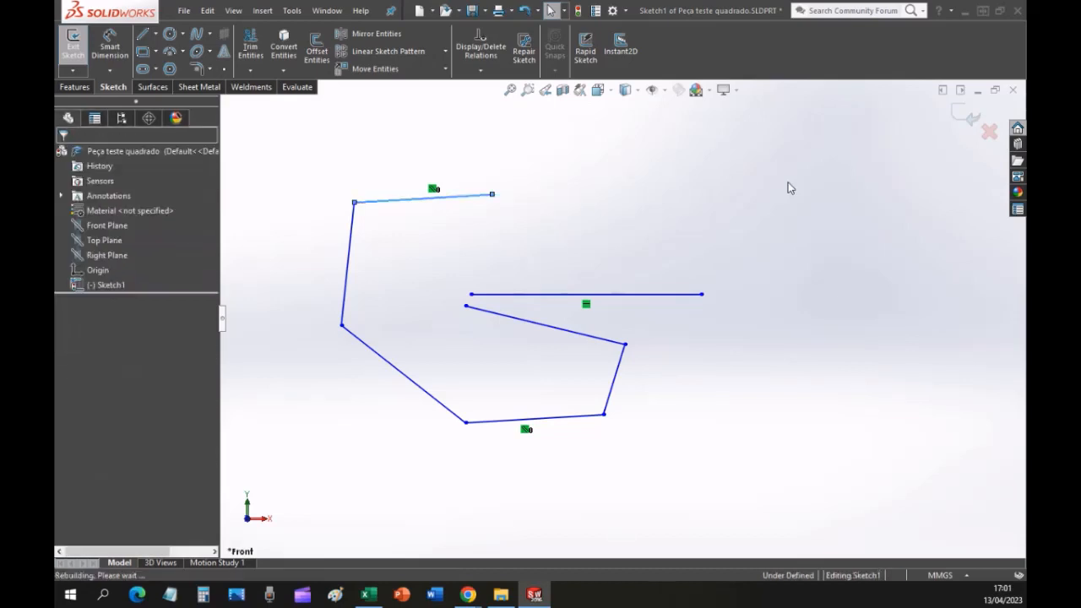
pyautogui.hotkey('ctrl', 'z')
pyautogui.hotkey('ctrl', 'z')
pyautogui.hotkey('ctrl', 'z')
pyautogui.hotkey('ctrl', 'z')
pyautogui.hotkey('ctrl', 'z')
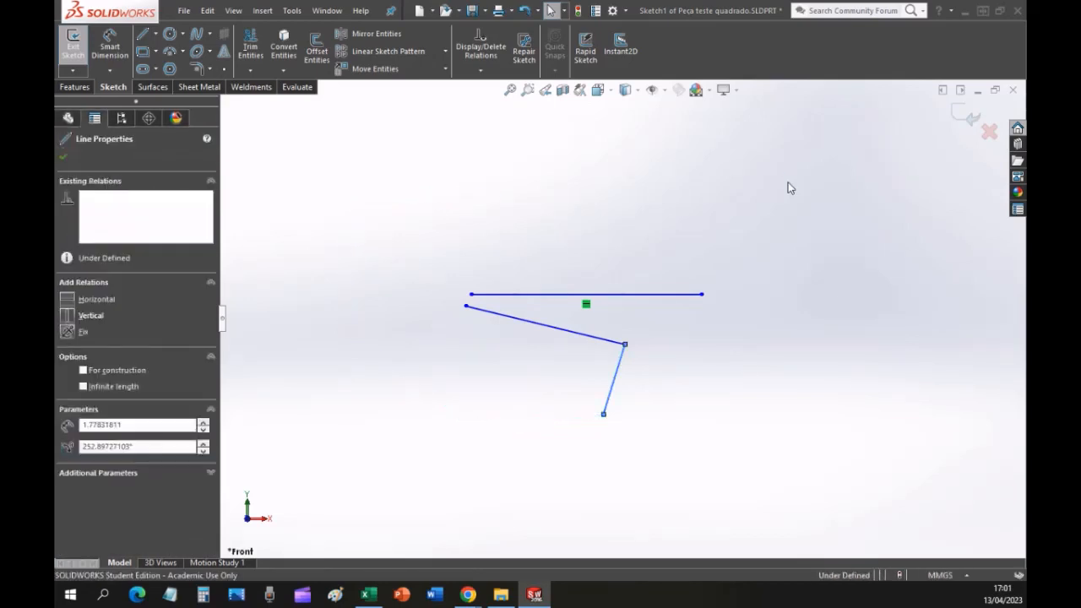
# Sketch one slightly inclined line in the upper part of the empty sketch and end the Line command.
pyautogui.click(142, 34)
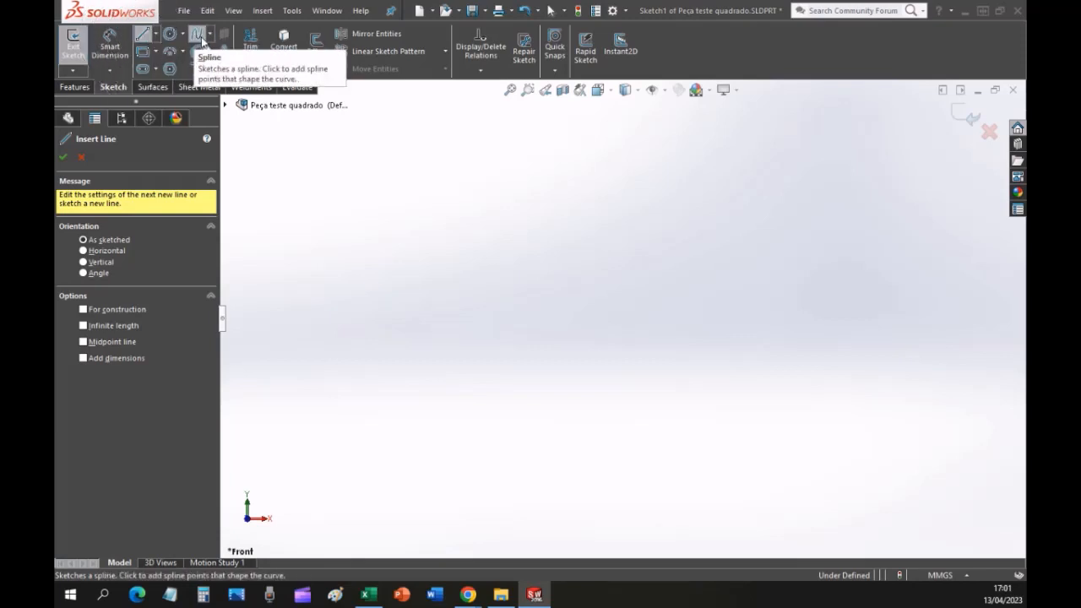
pyautogui.click(426, 198)
pyautogui.moveTo(413, 198); pyautogui.dragTo(555, 187)
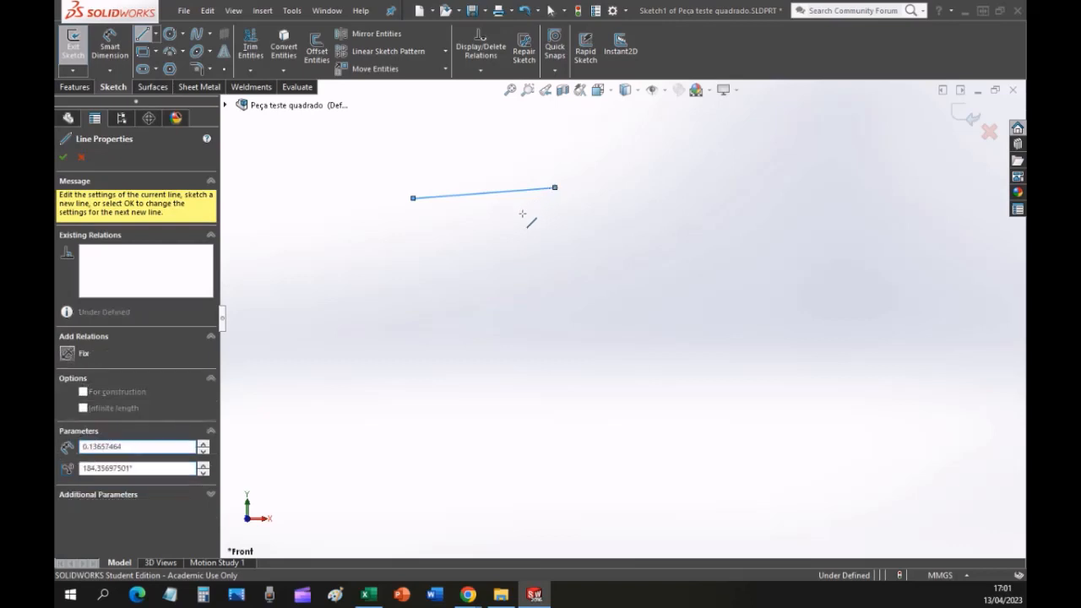
pyautogui.click(554, 187)
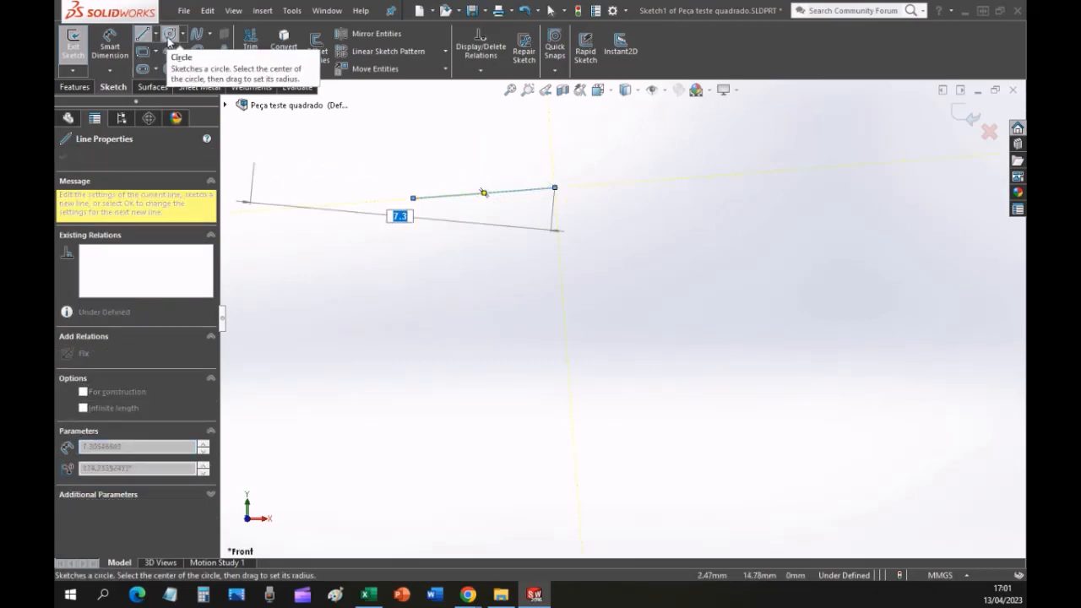
pyautogui.press('Escape')
pyautogui.press('Escape')
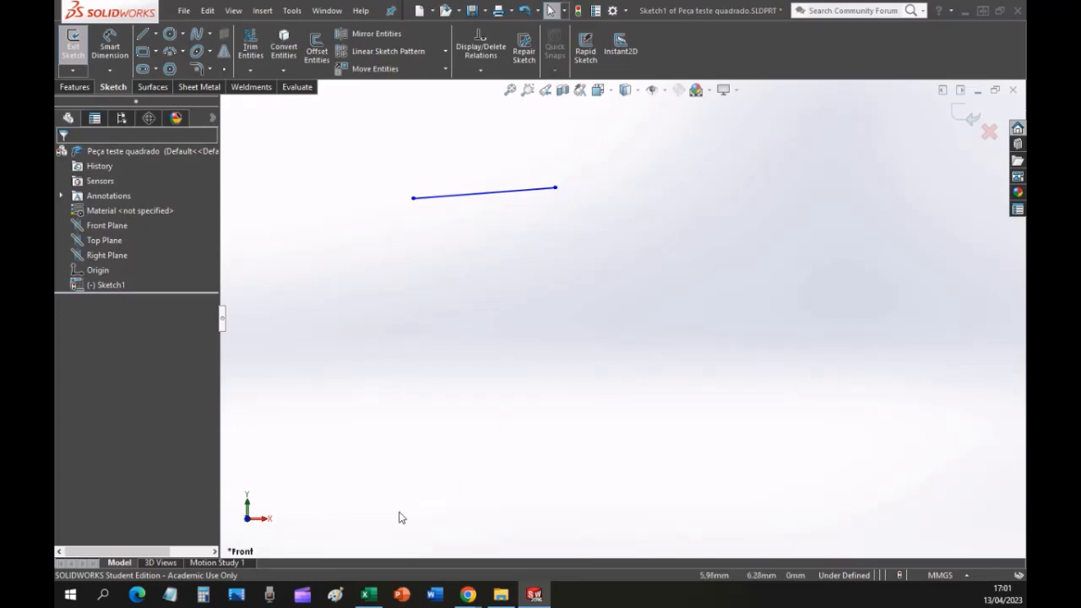
# Switch to the lesson PDF in Chrome and read drawing step 4 on drawing the sketch.
pyautogui.click(466, 595)
pyautogui.click(466, 530)
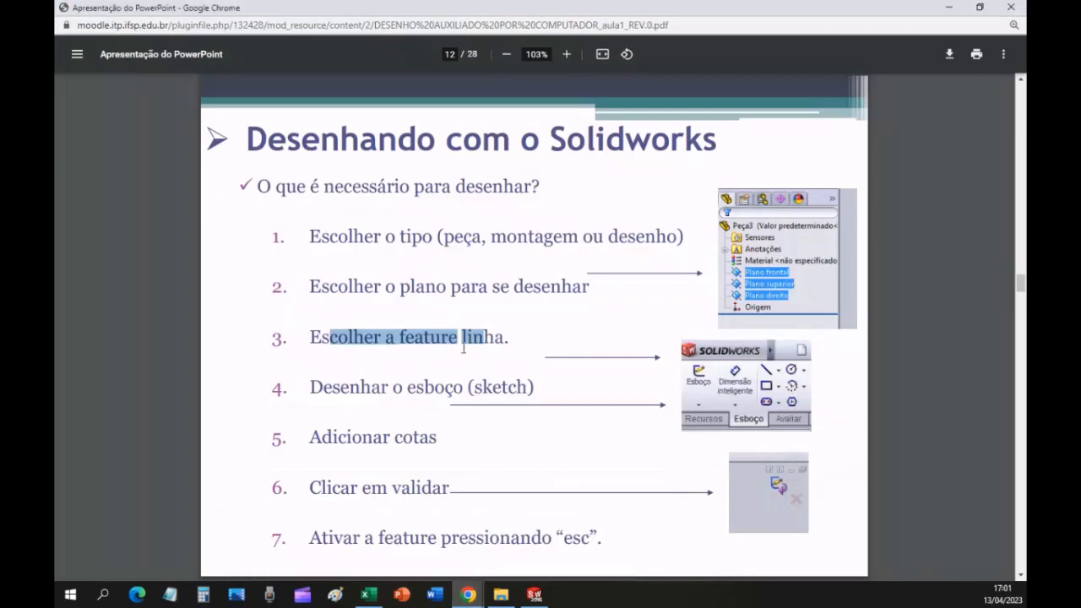
pyautogui.click(510, 339)
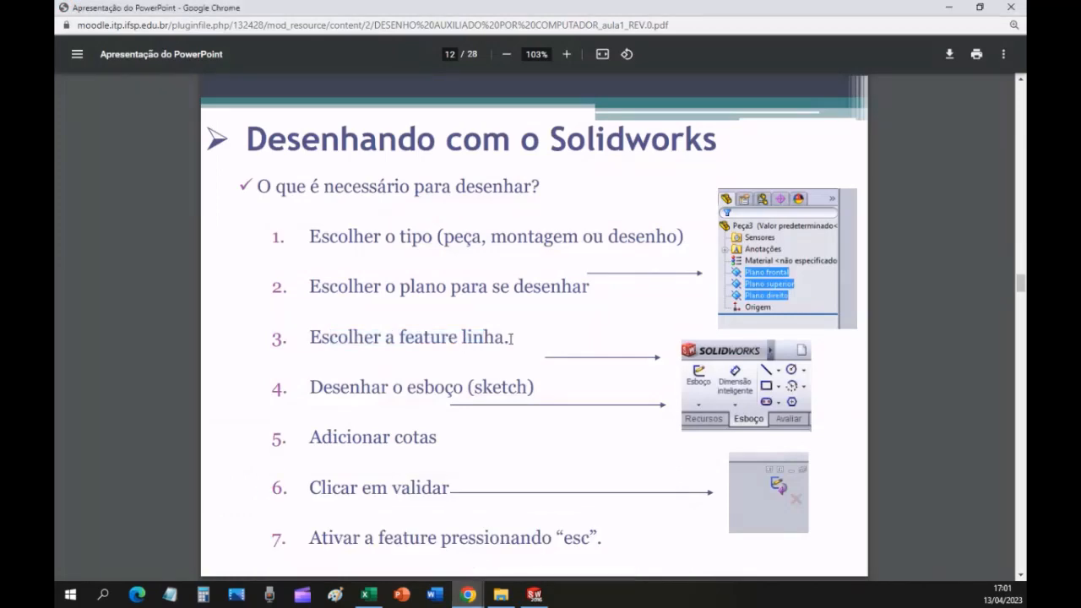
pyautogui.moveTo(361, 387); pyautogui.dragTo(559, 389)
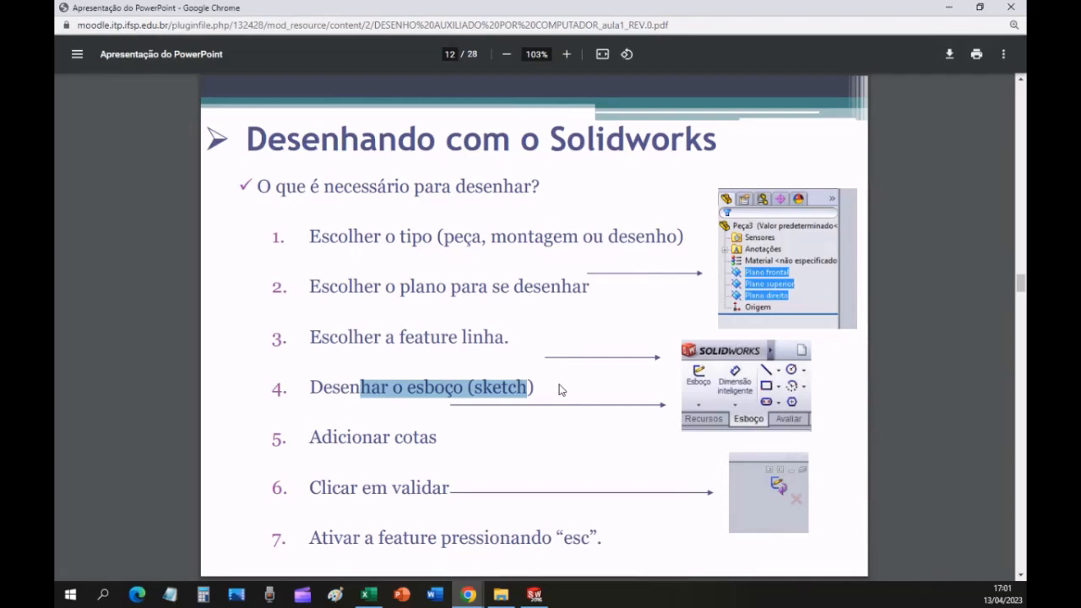
pyautogui.click(561, 390)
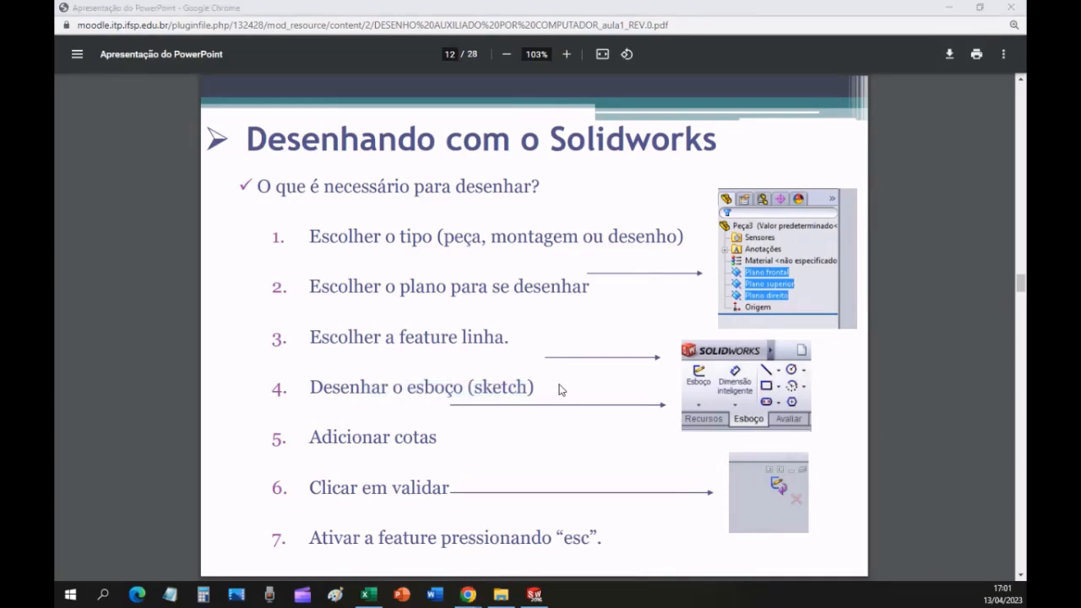
# Return to SOLIDWORKS and delete the slightly inclined line from the sketch.
pyautogui.hotkey('alt', 'Tab')
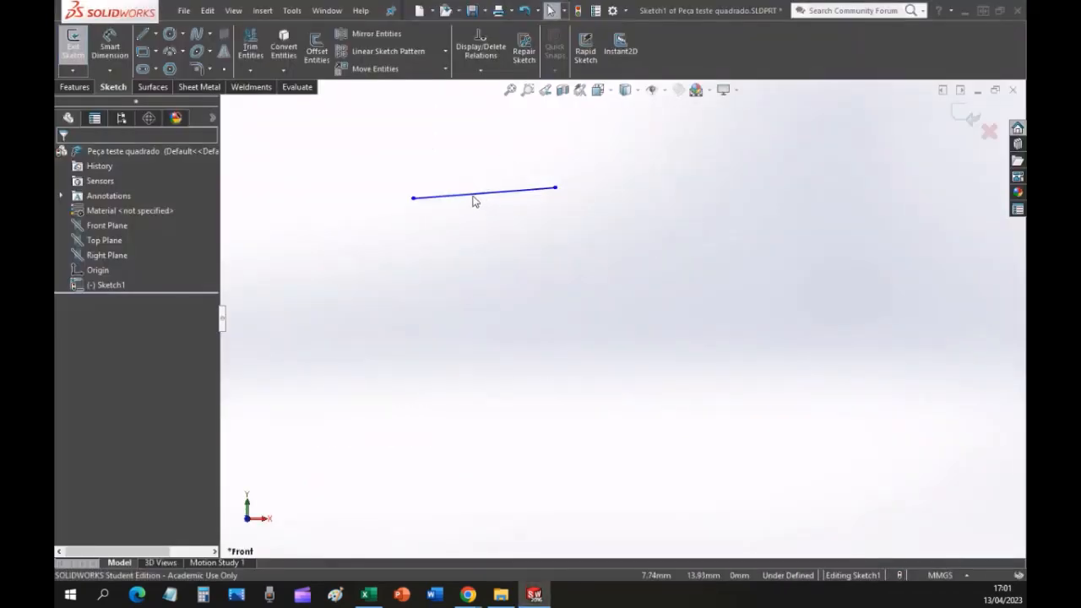
pyautogui.click(473, 195)
pyautogui.press('Delete')
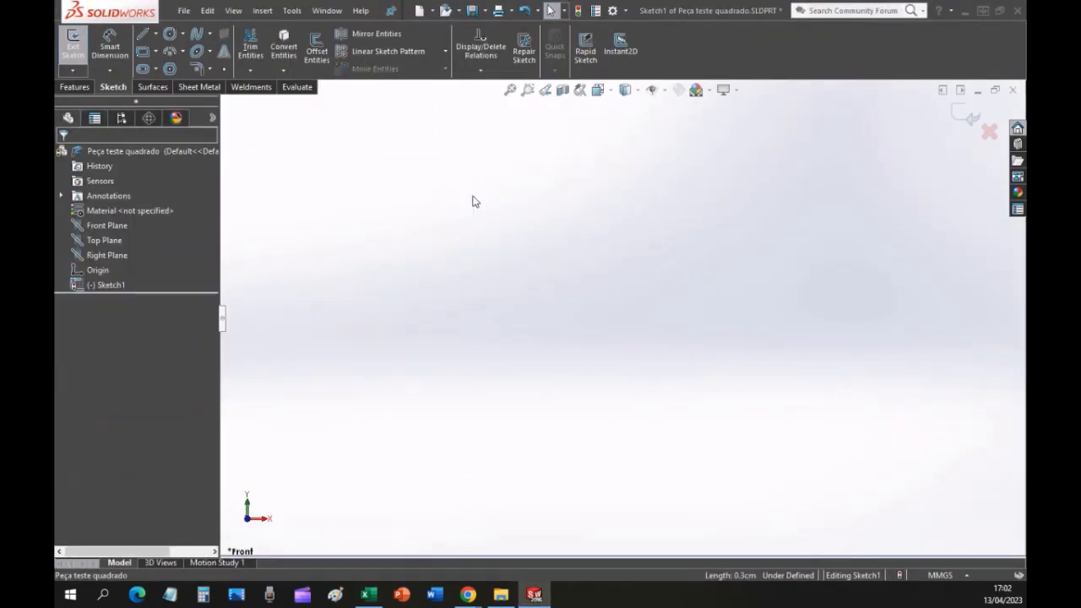
# Sketch a corner rectangle about 4.89 mm wide and 2.5 mm high in the middle of the empty sketch.
pyautogui.click(142, 51)
pyautogui.click(460, 300)
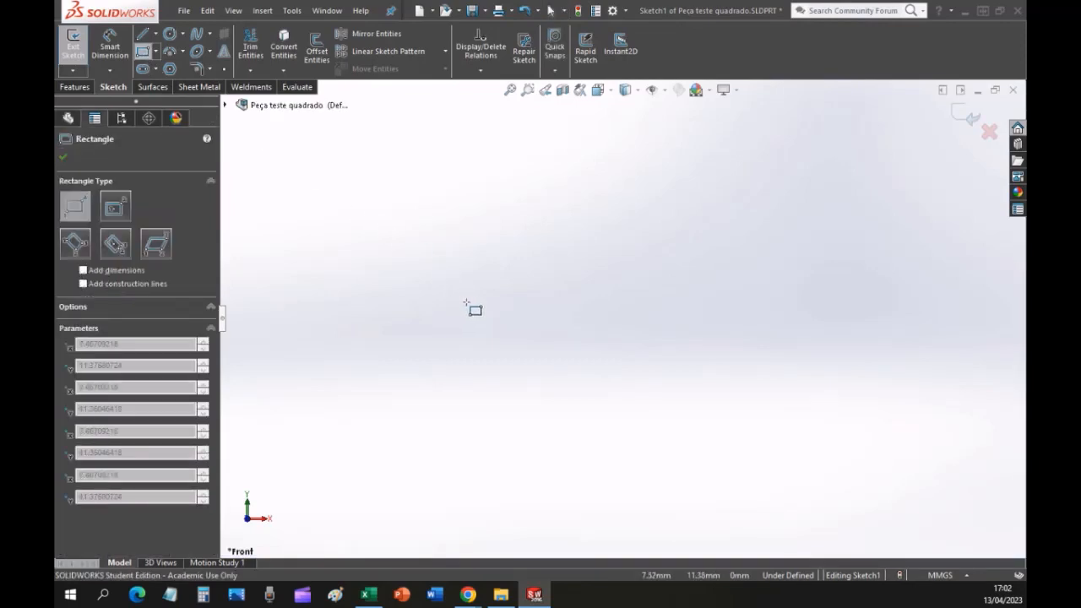
pyautogui.click(664, 404)
pyautogui.press('Escape')
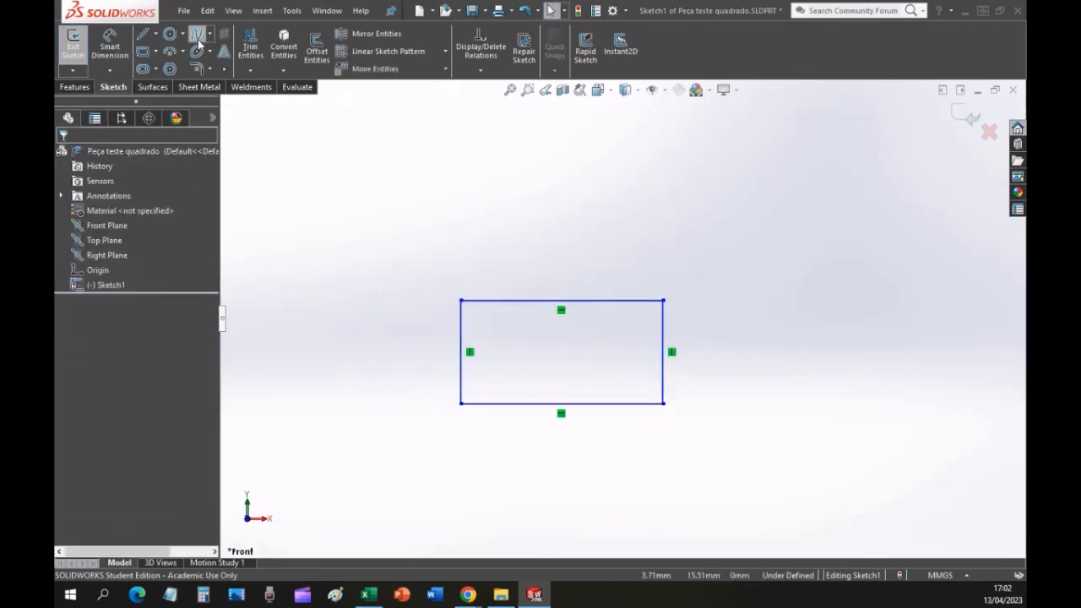
# Draw a smaller closed rectangle, about 1.78 mm high, from four connected lines above the existing rectangle and end the Line command.
pyautogui.click(144, 37)
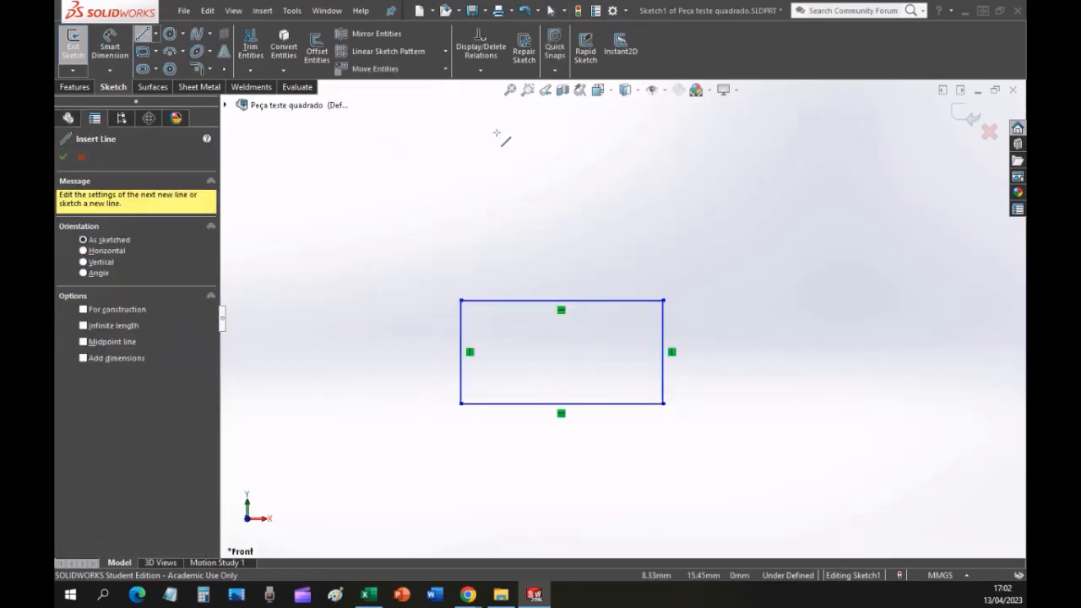
pyautogui.click(497, 133)
pyautogui.click(634, 132)
pyautogui.click(634, 205)
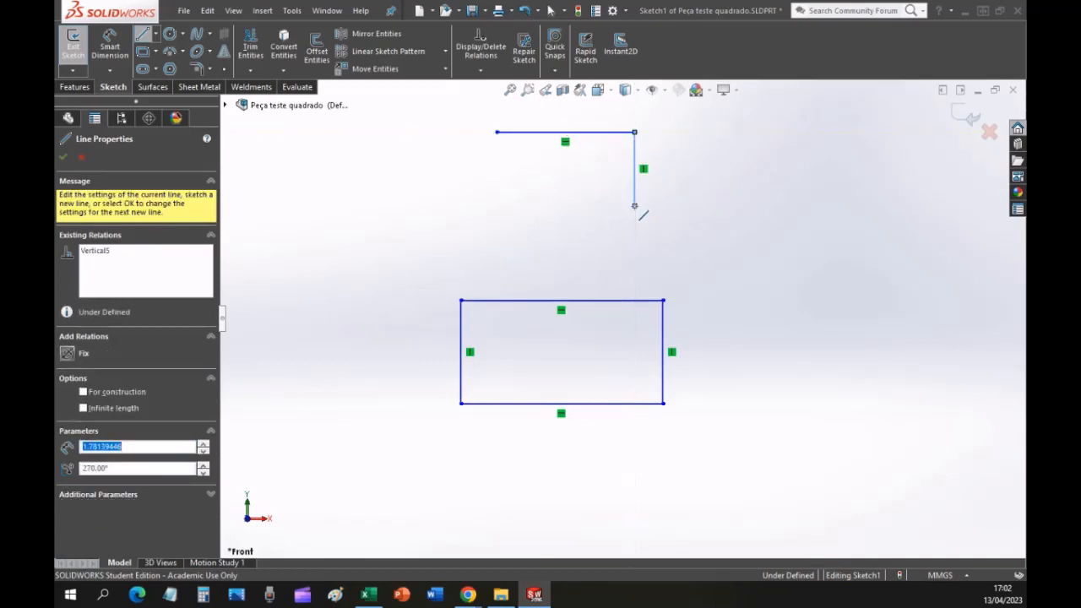
pyautogui.click(496, 205)
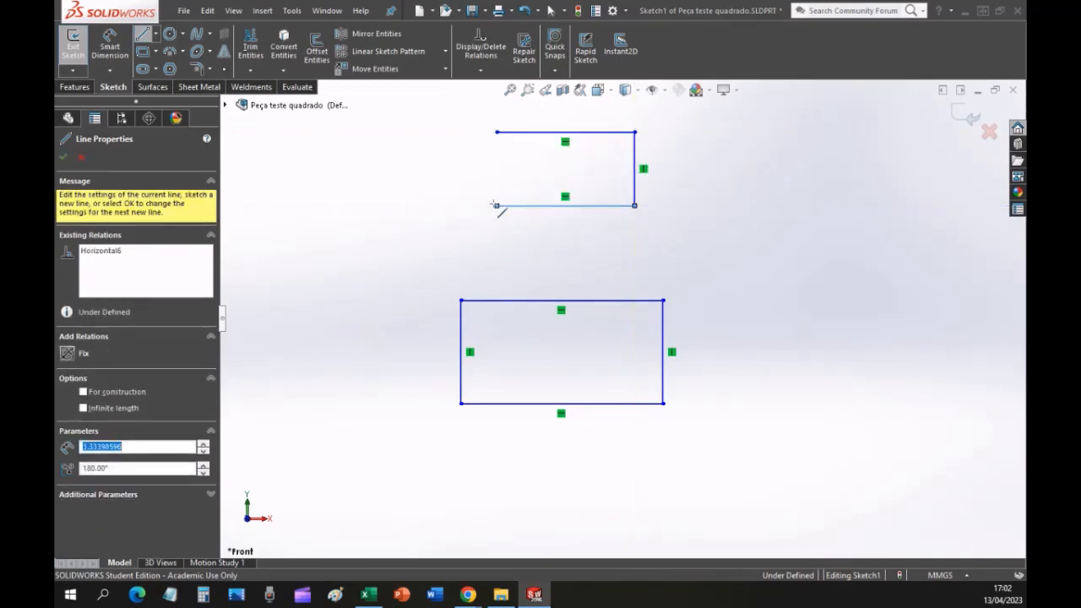
pyautogui.click(497, 133)
pyautogui.press('Escape')
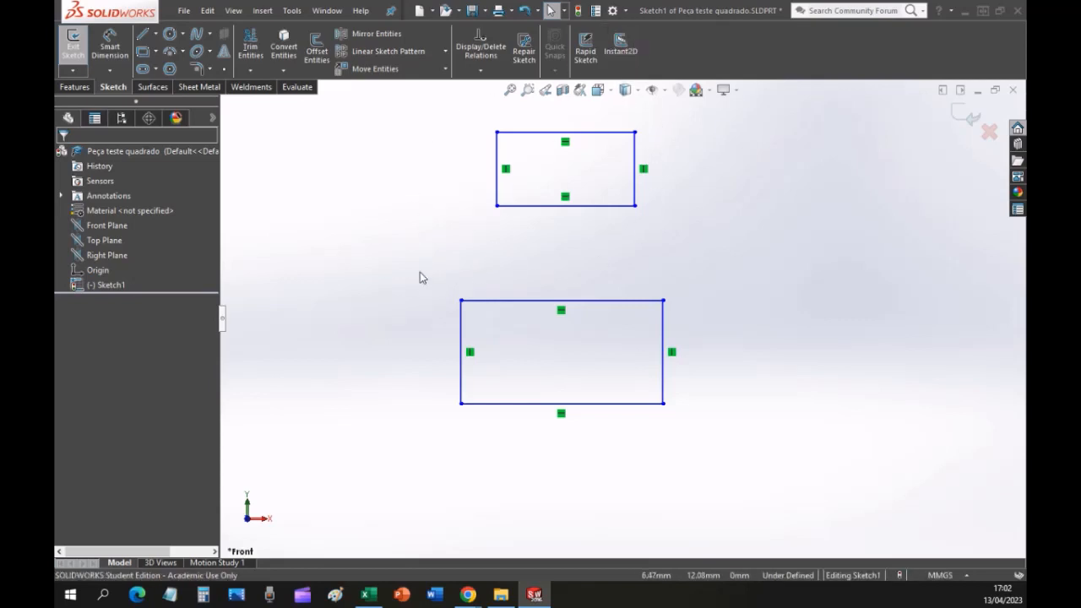
# Check the length parameter of the left side of the lower rectangle and of the upper rectangle.
pyautogui.click(461, 328)
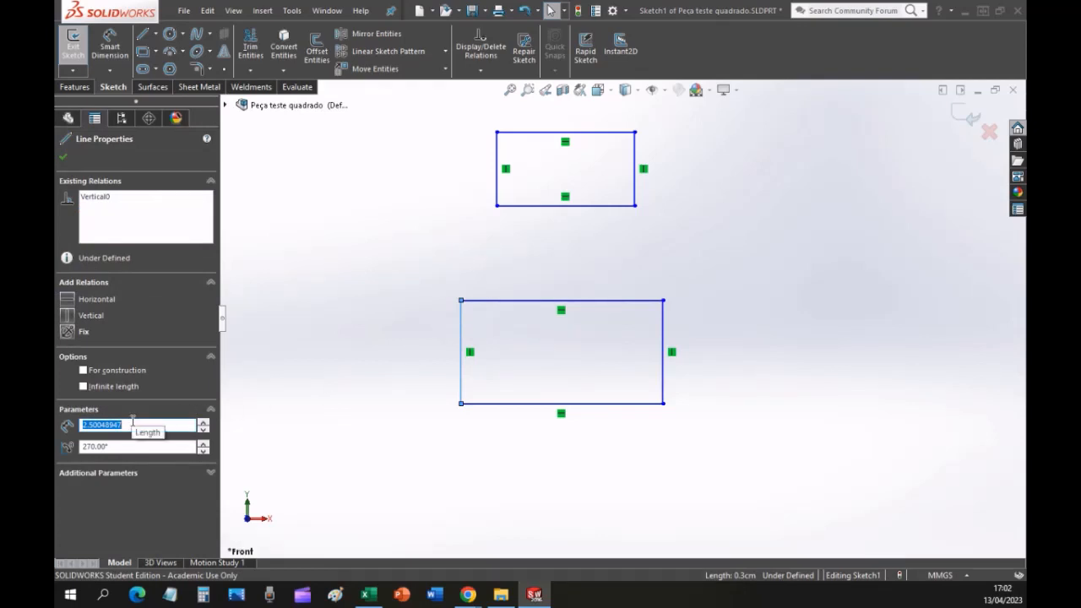
pyautogui.press('ctrl')
pyautogui.press('ctrl')
pyautogui.press('ctrl')
pyautogui.click(495, 152)
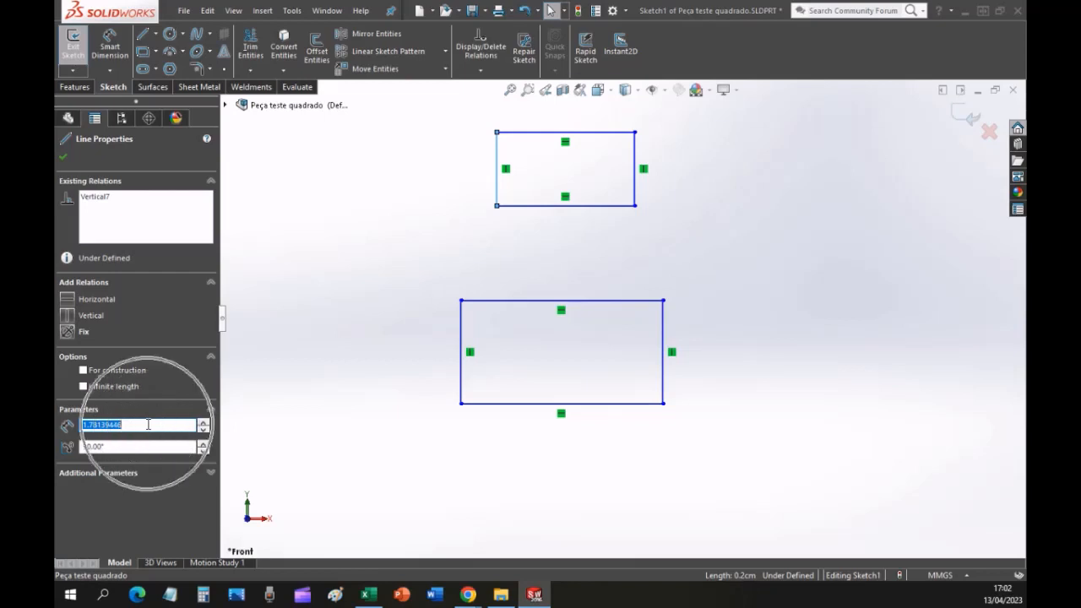
pyautogui.press('Escape')
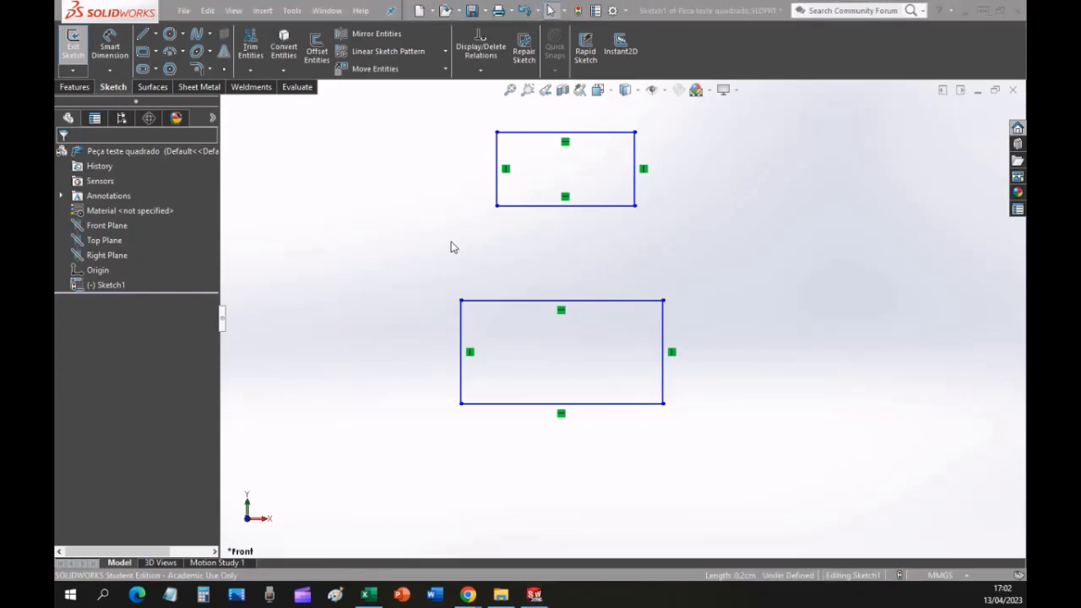
# Switch to the lesson PDF in Chrome, read drawing step 5 on adding dimensions, and return to SOLIDWORKS.
pyautogui.hotkey('alt', 'Tab')
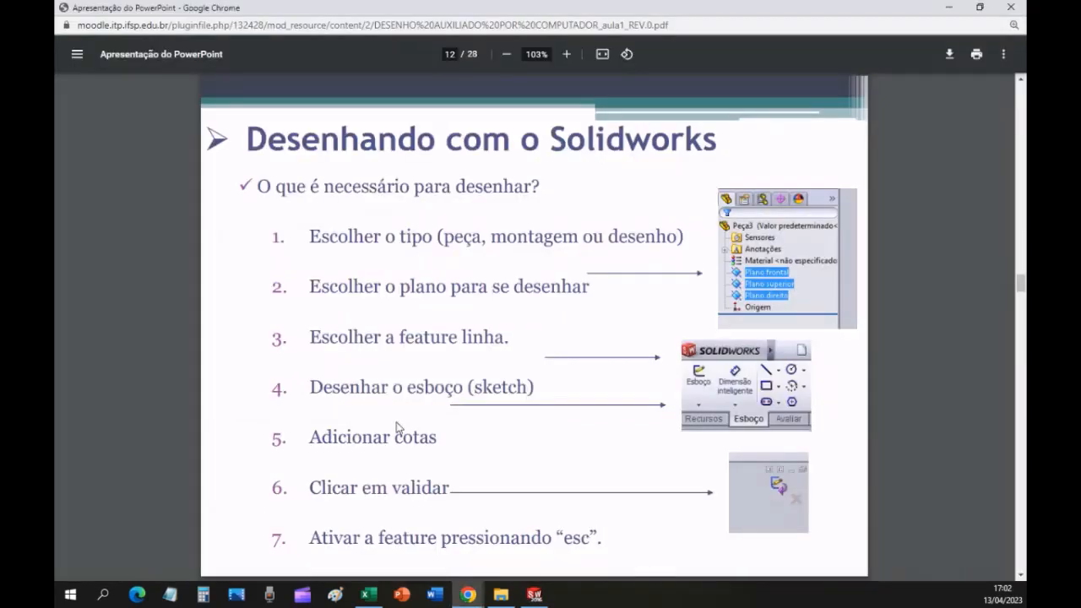
pyautogui.moveTo(315, 439); pyautogui.dragTo(444, 436)
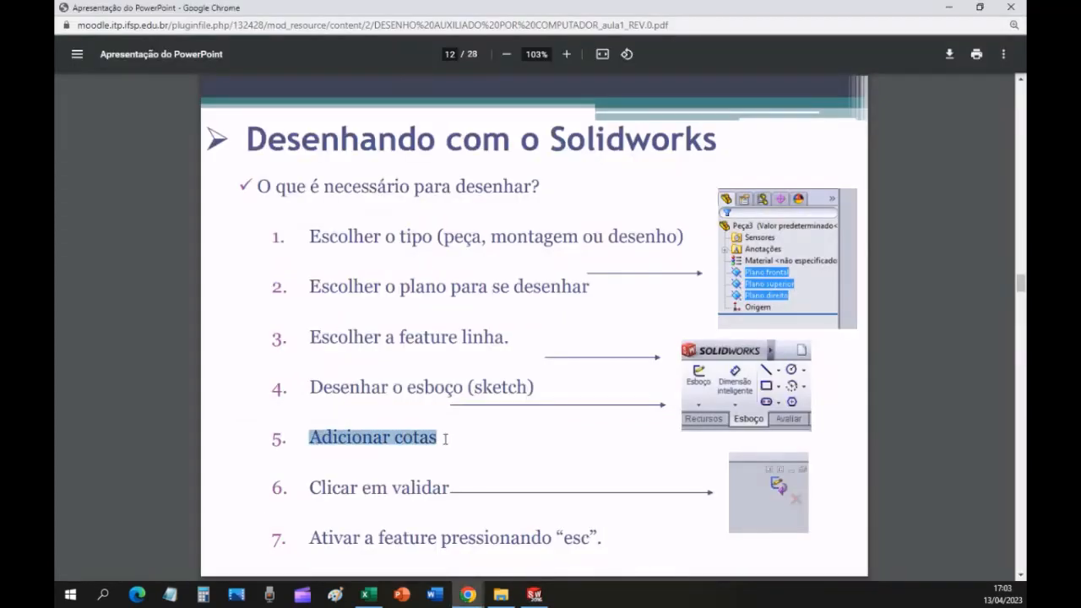
pyautogui.hotkey('alt', 'Tab')
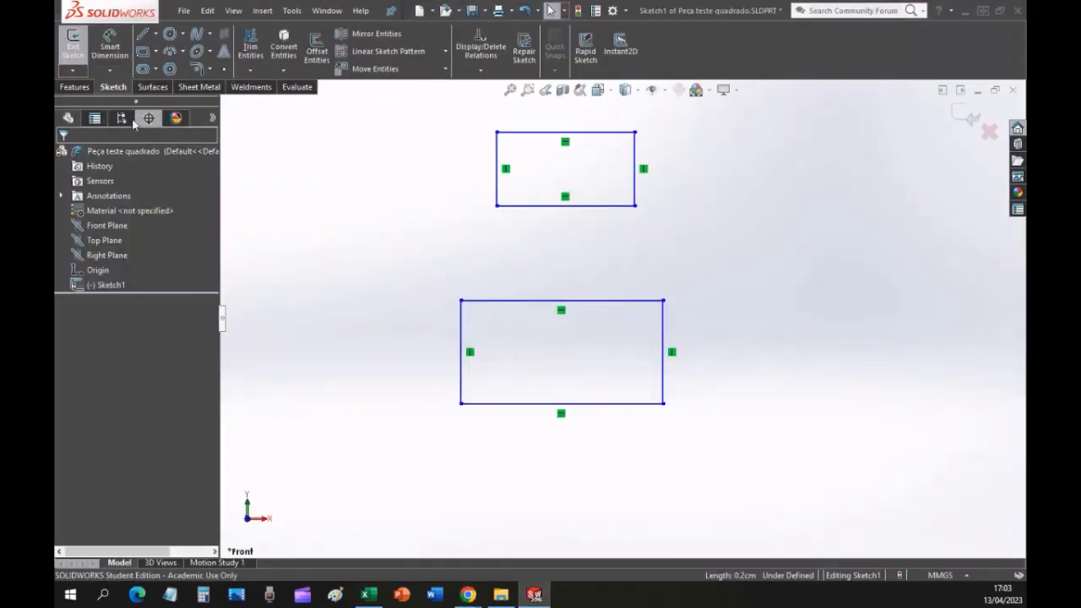
# Dimension the left side of the lower rectangle with Smart Dimension and set it to 2 mm.
pyautogui.click(114, 91)
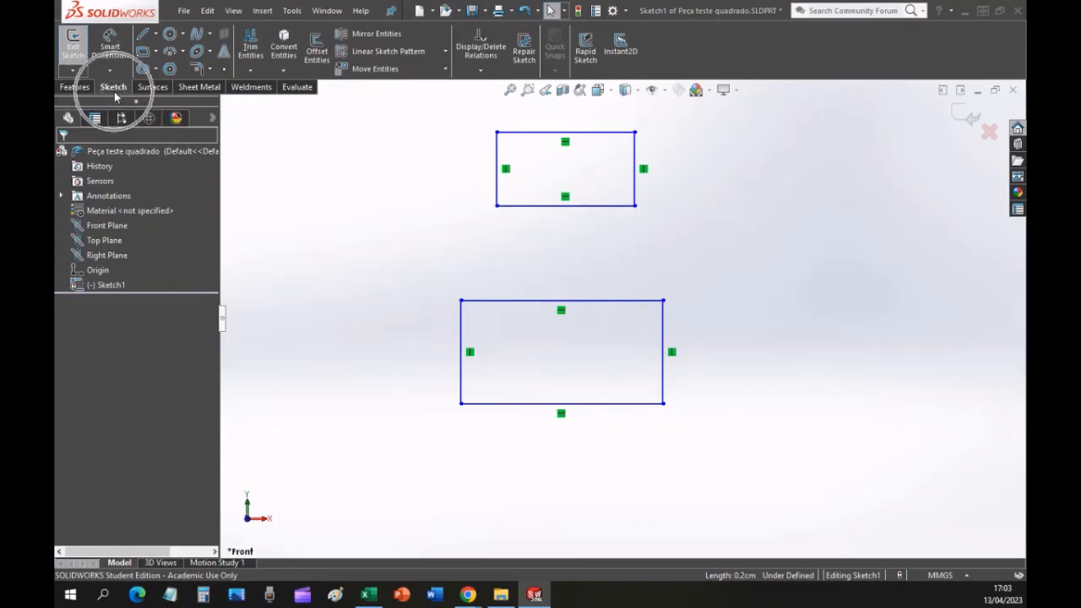
pyautogui.click(112, 52)
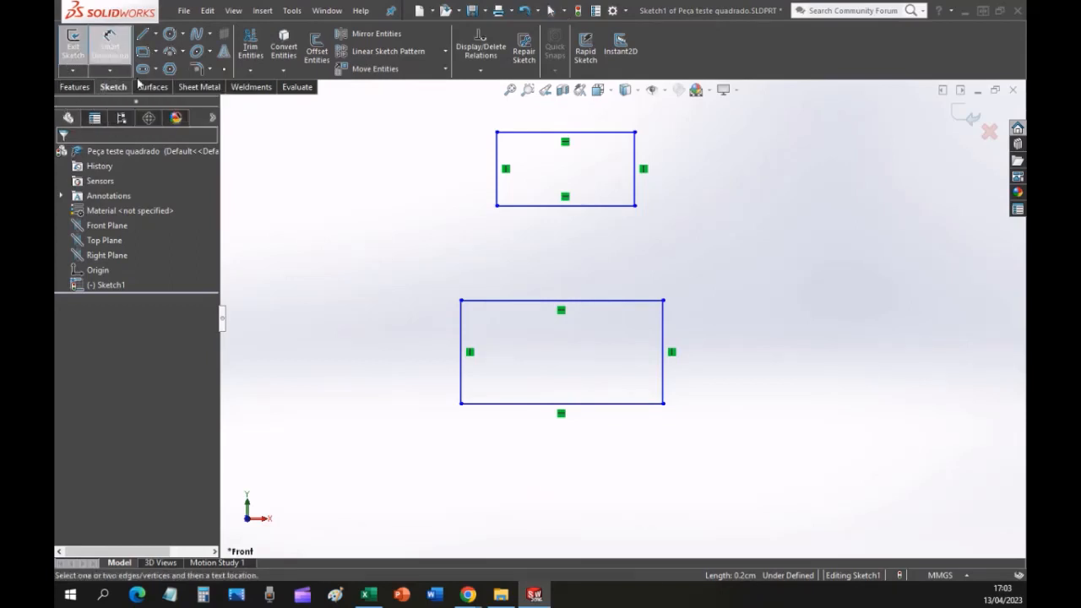
pyautogui.click(460, 329)
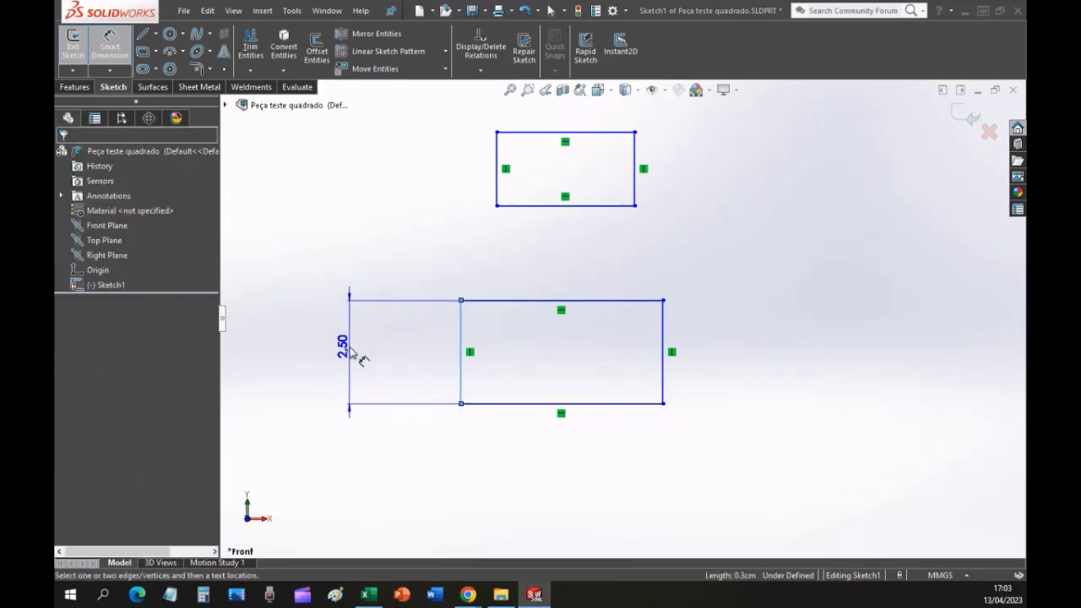
pyautogui.click(345, 355)
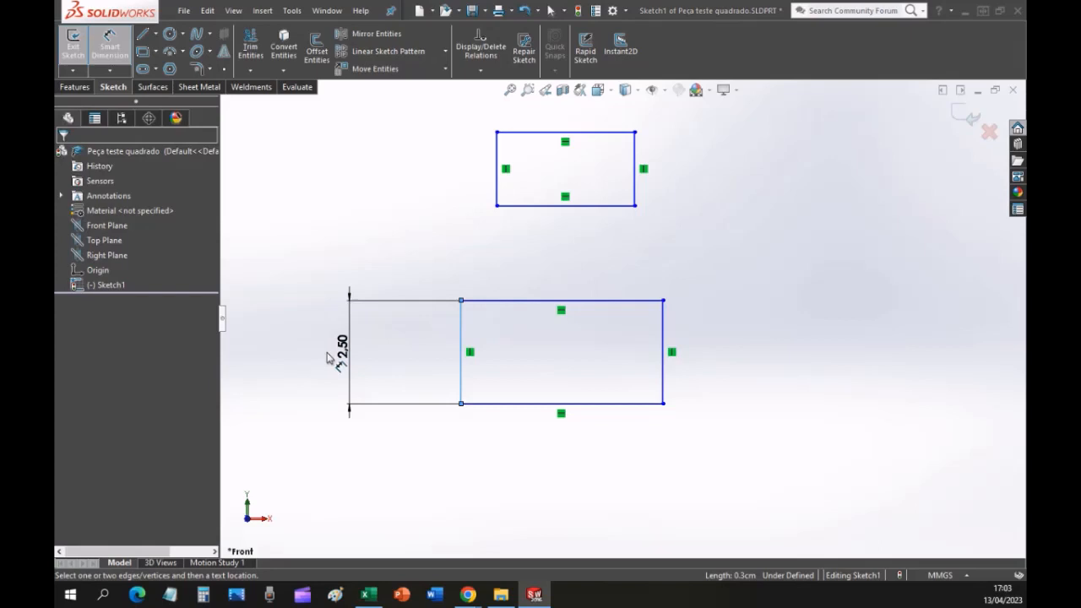
pyautogui.doubleClick(328, 358)
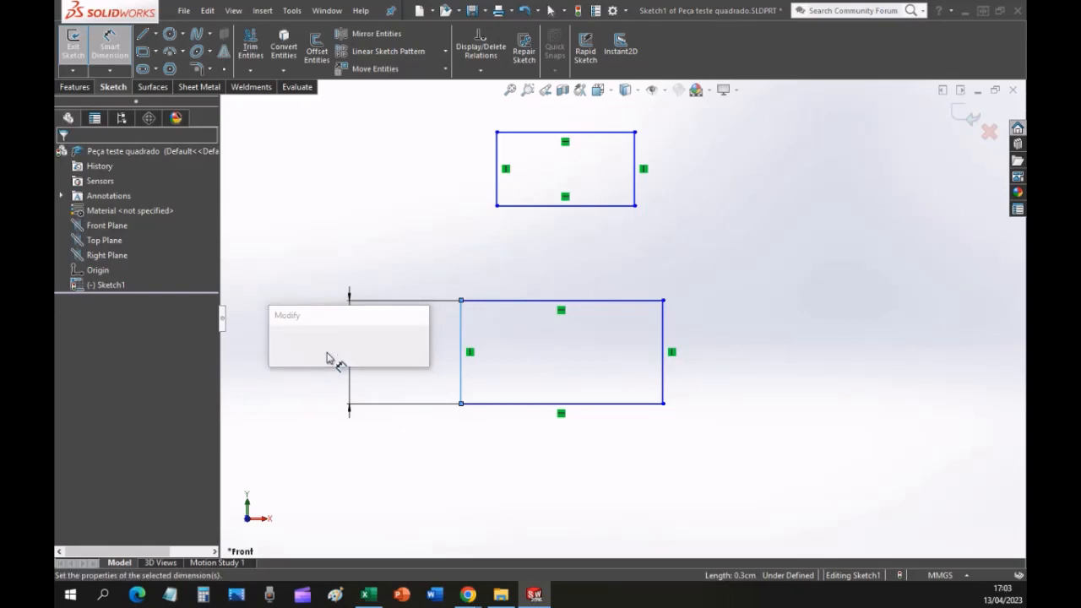
pyautogui.write('2')
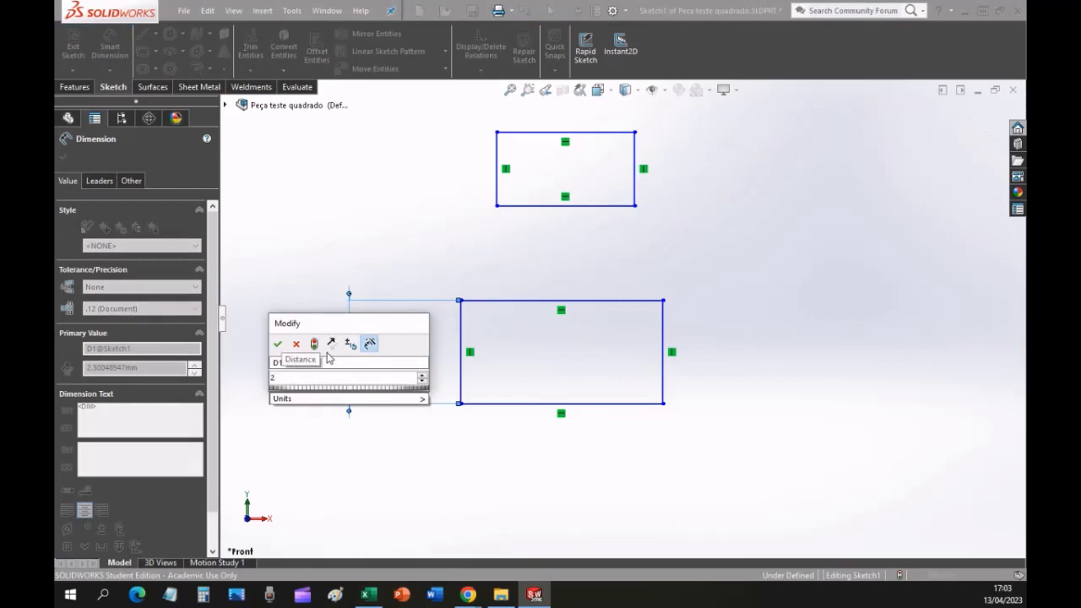
pyautogui.press('Return')
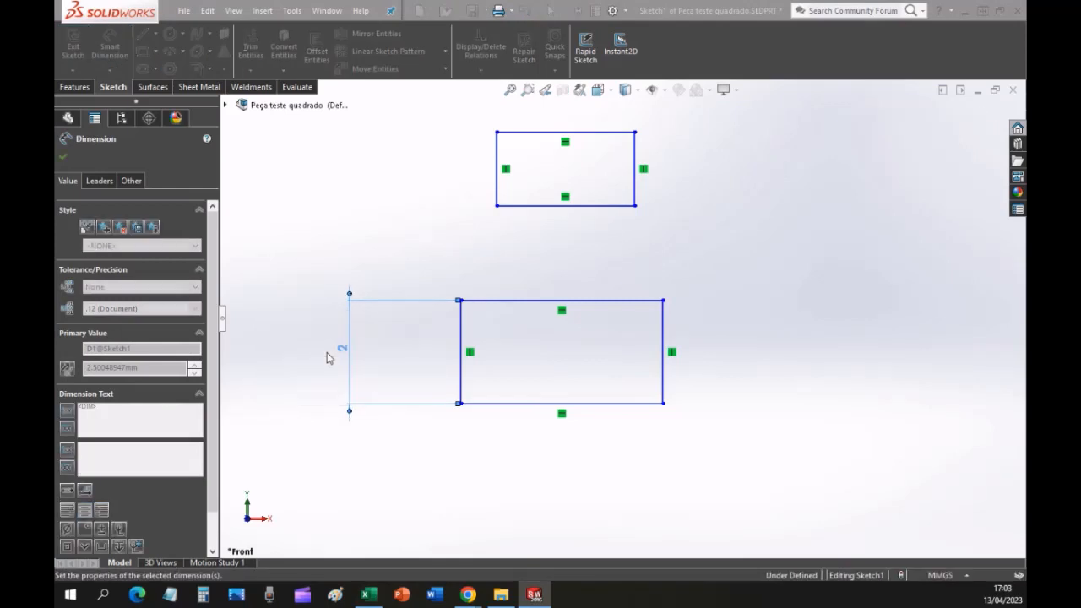
# Dimension the left side of the upper rectangle as 2 mm and end the Smart Dimension command.
pyautogui.click(496, 169)
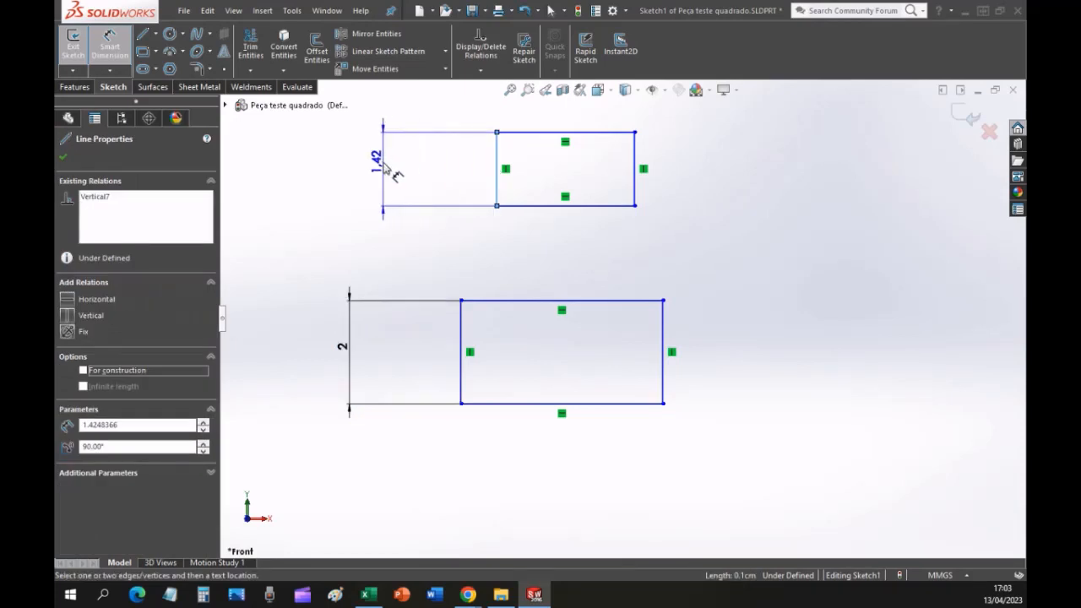
pyautogui.click(384, 169)
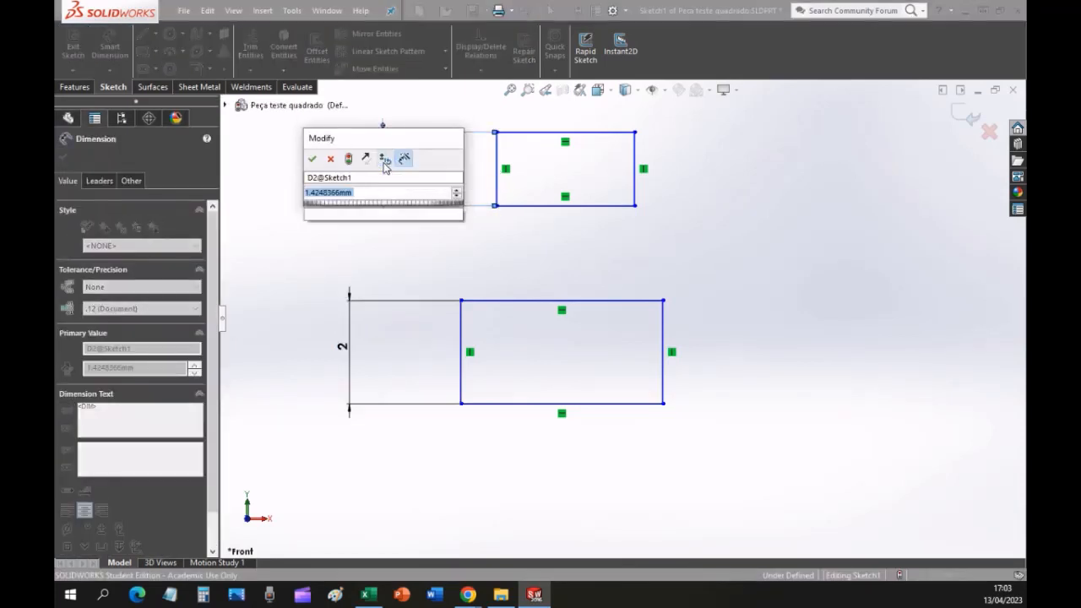
pyautogui.write('2.00mm')
pyautogui.press('Return')
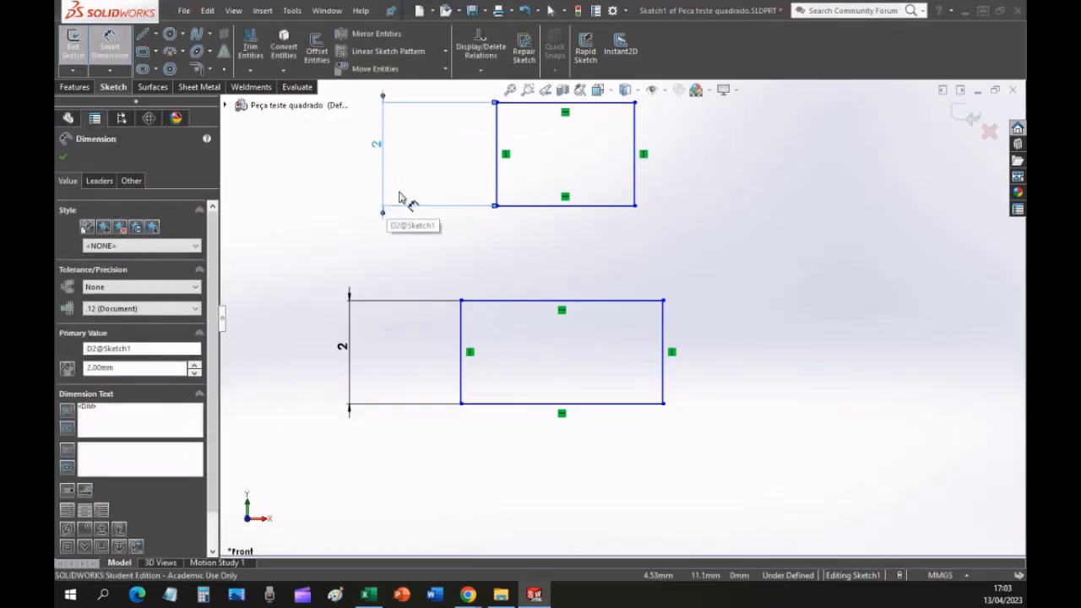
pyautogui.press('Escape')
# Move the lower-left corner of the lower rectangle onto the sketch origin so that the two points are coincident.
pyautogui.click(510, 89)
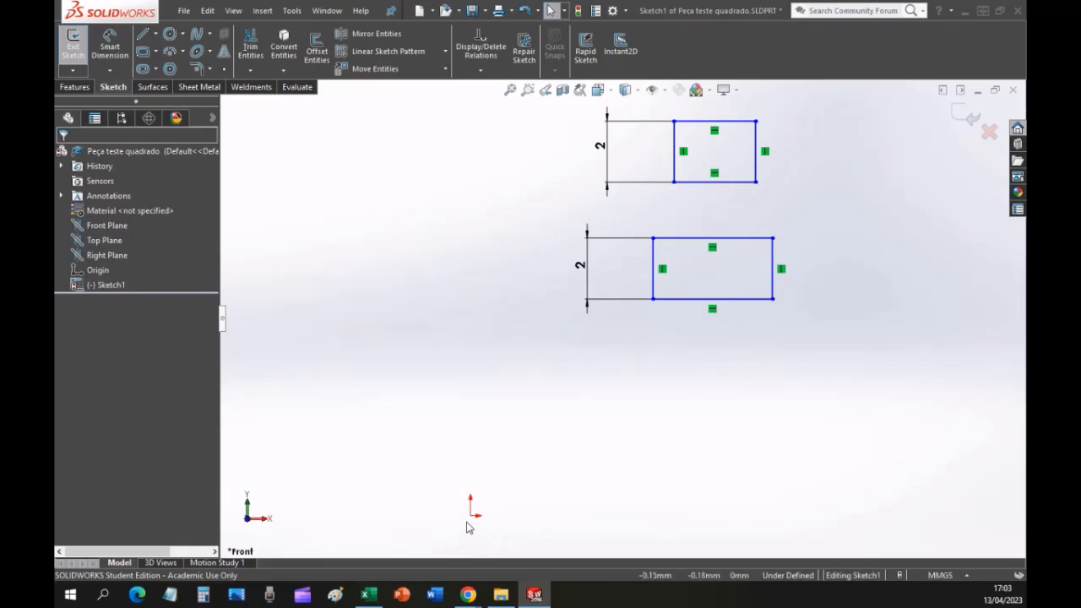
pyautogui.press('ctrl')
pyautogui.press('ctrl')
pyautogui.press('ctrl')
pyautogui.press('ctrl')
pyautogui.press('ctrl')
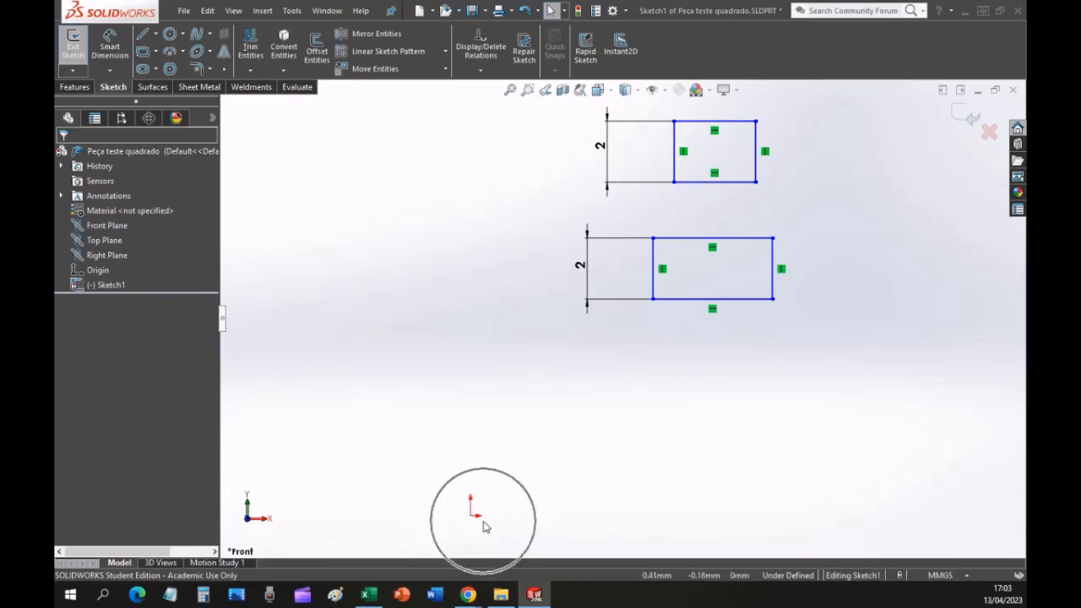
pyautogui.press('ctrl')
pyautogui.press('ctrl')
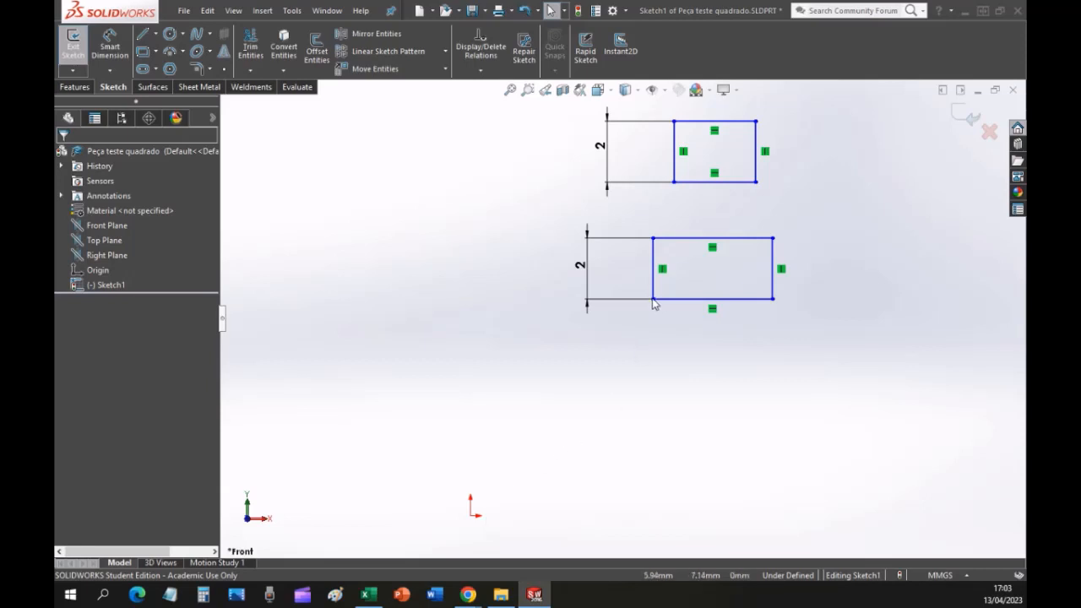
pyautogui.moveTo(652, 300); pyautogui.dragTo(448, 420)
pyautogui.click(617, 231)
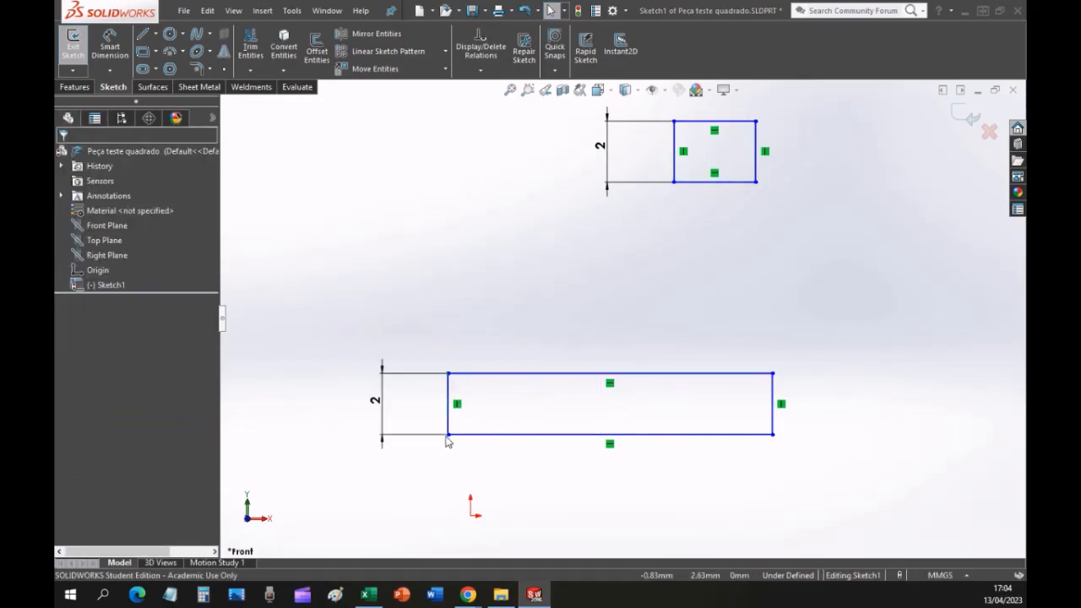
pyautogui.moveTo(449, 440); pyautogui.dragTo(471, 520)
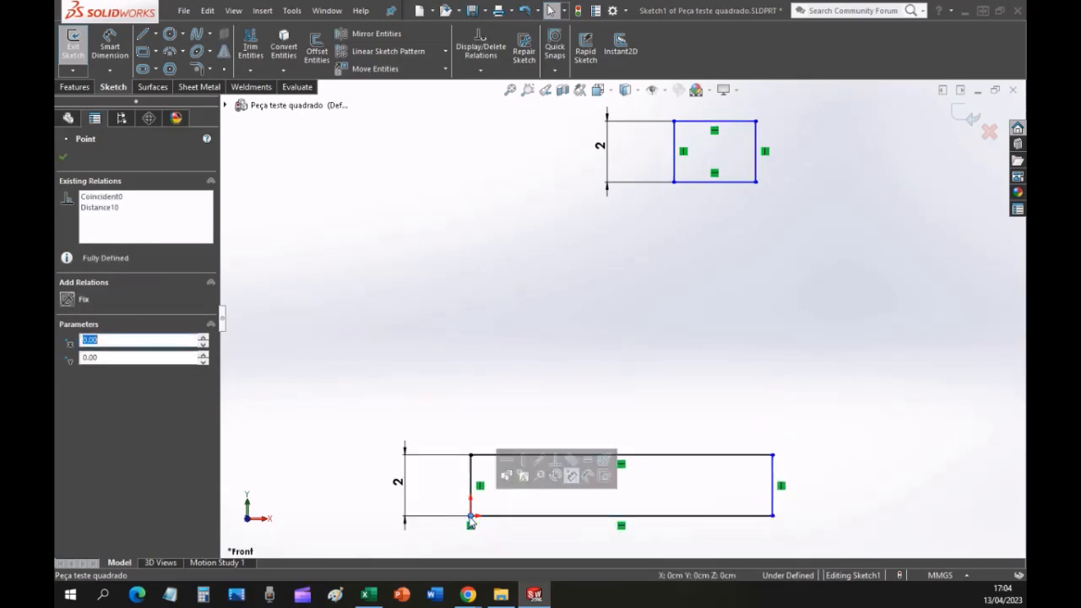
pyautogui.click(452, 358)
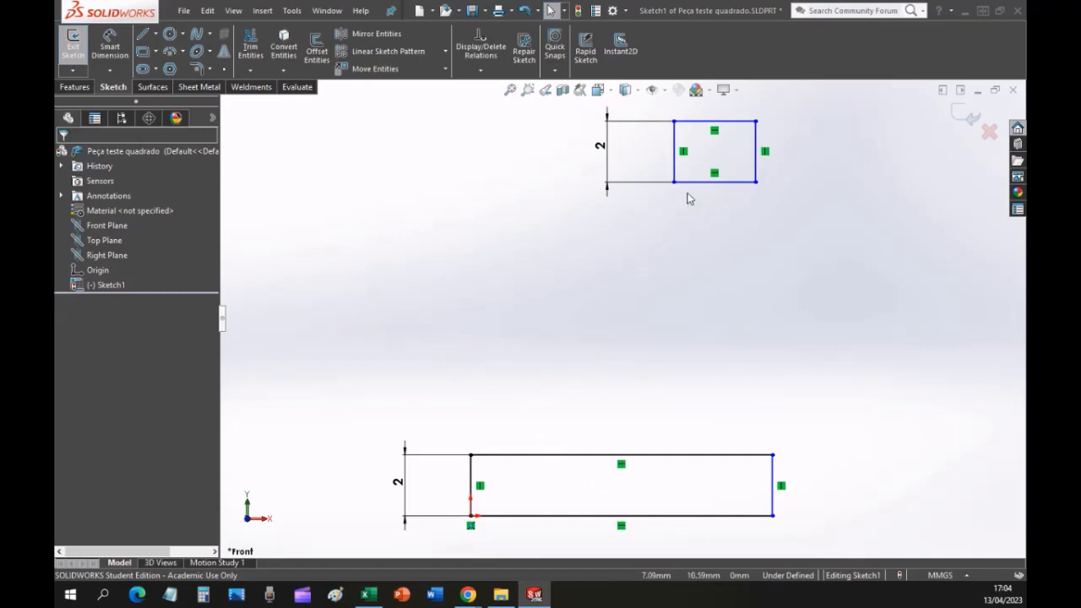
# Move the upper rectangle down by its bottom line, closer to the rectangle at the origin, and clear the selection.
pyautogui.moveTo(694, 185); pyautogui.dragTo(686, 406)
pyautogui.click(509, 89)
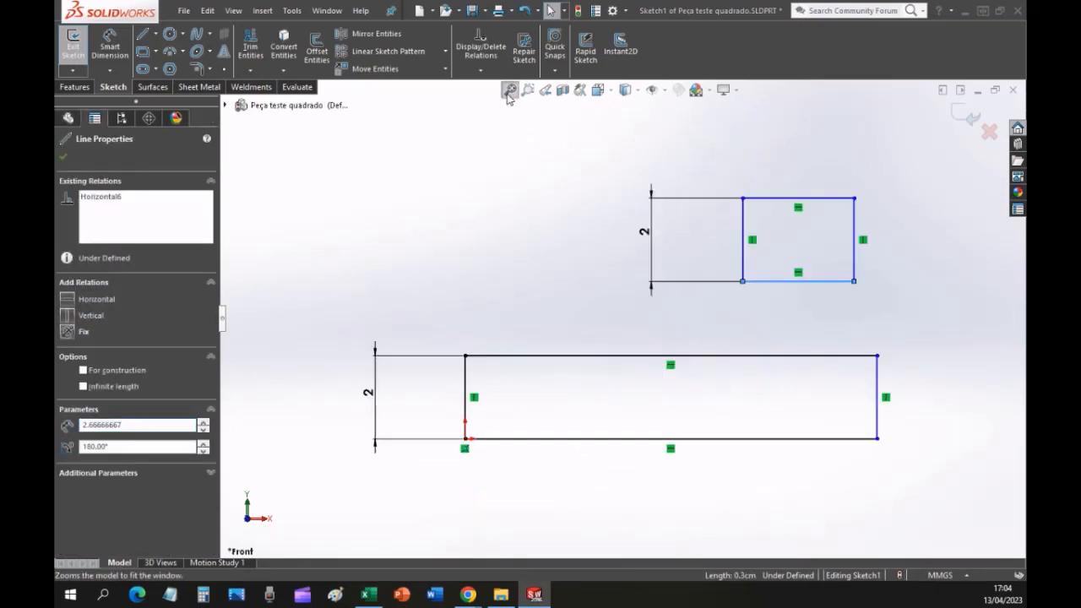
pyautogui.click(439, 235)
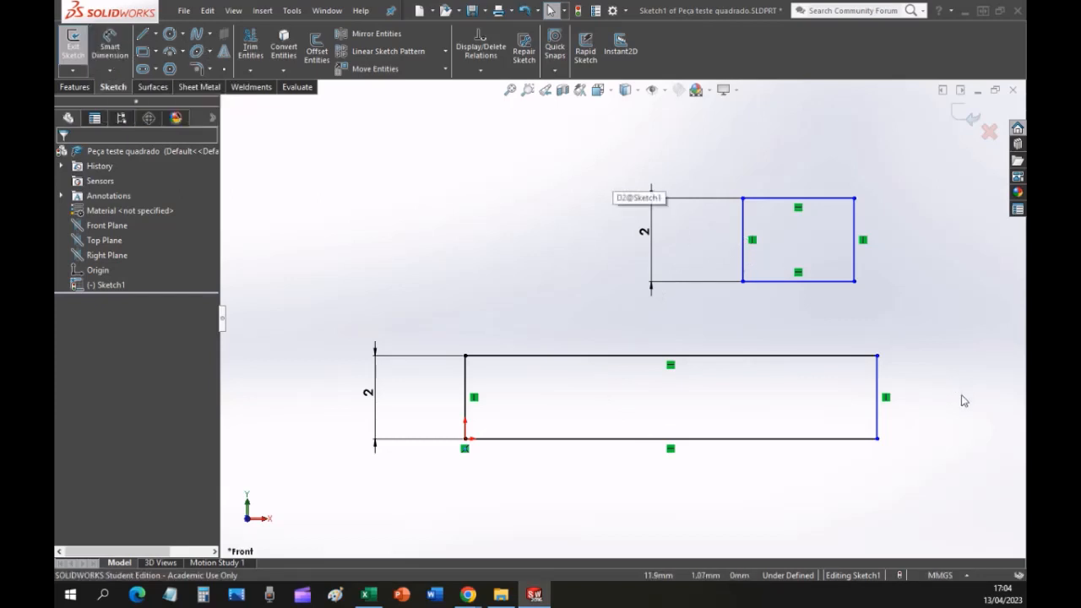
# Narrow the rectangle at the origin by moving its right side inward, and lower the other rectangle to sit beside it.
pyautogui.moveTo(879, 395); pyautogui.dragTo(573, 405)
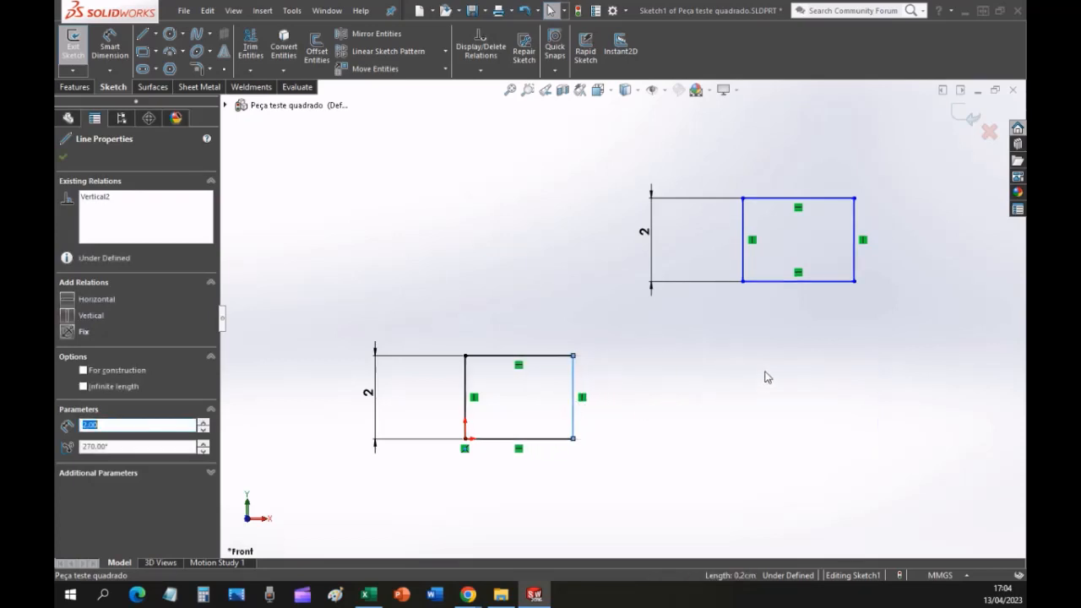
pyautogui.moveTo(780, 285); pyautogui.dragTo(769, 458)
pyautogui.click(629, 521)
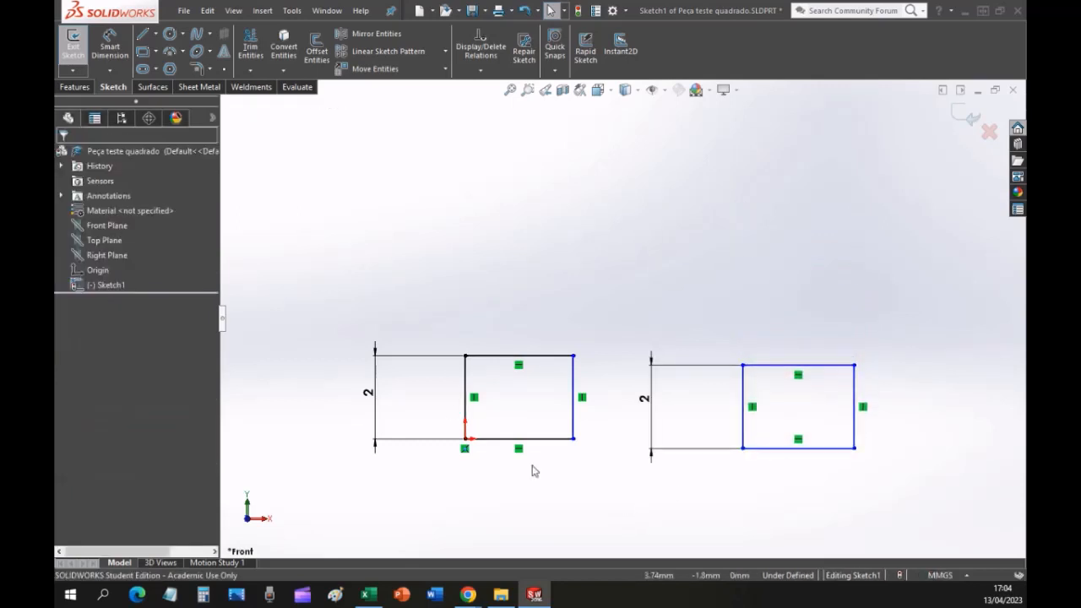
# Dimension the top side of the rectangle at the origin as 2.5 mm and end the Smart Dimension command.
pyautogui.click(103, 55)
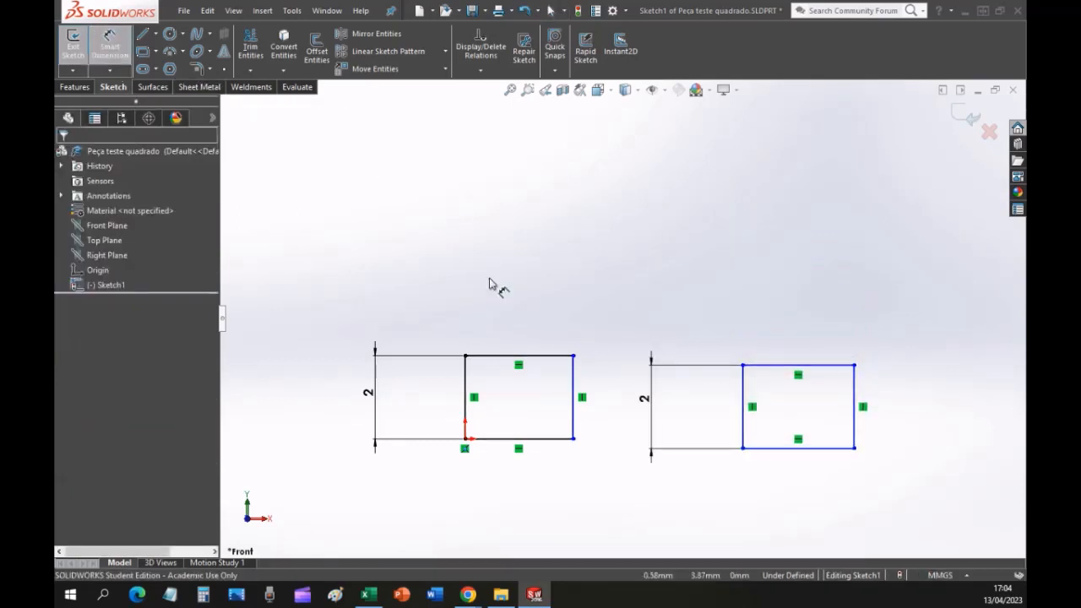
pyautogui.click(516, 356)
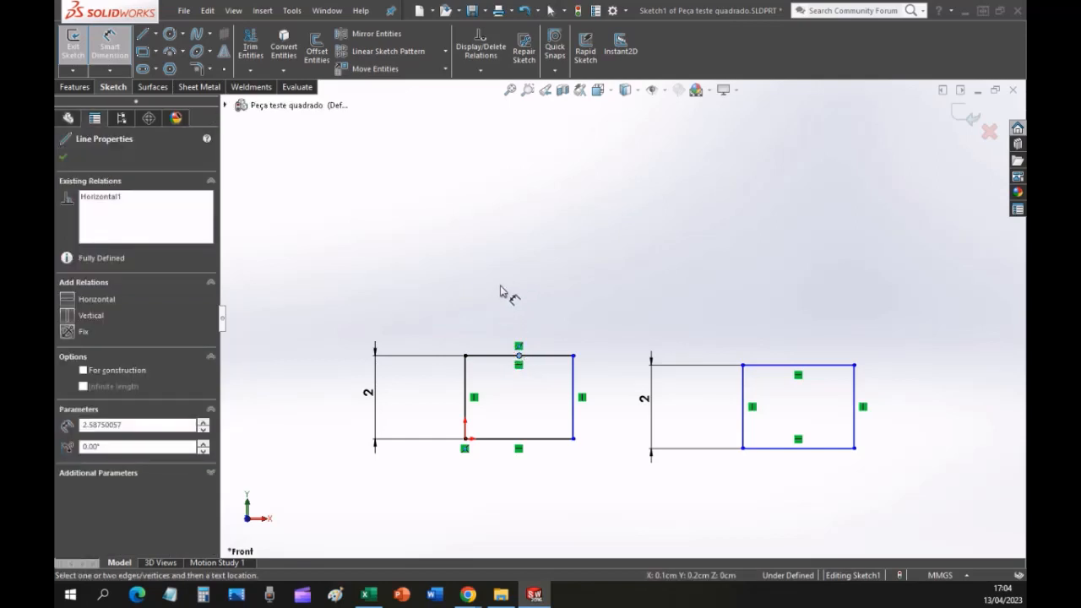
pyautogui.click(505, 355)
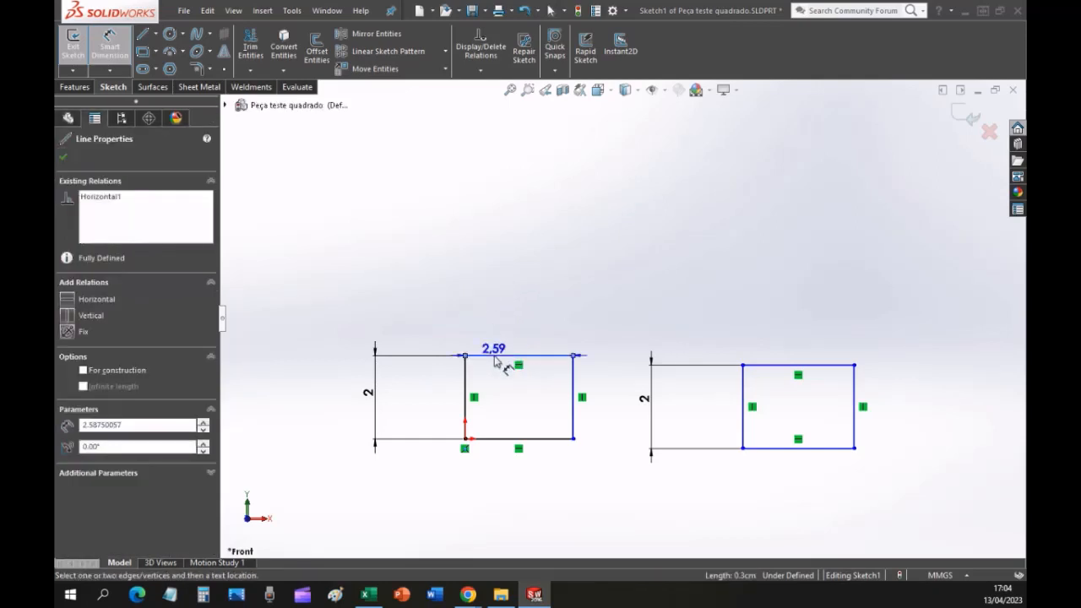
pyautogui.click(495, 311)
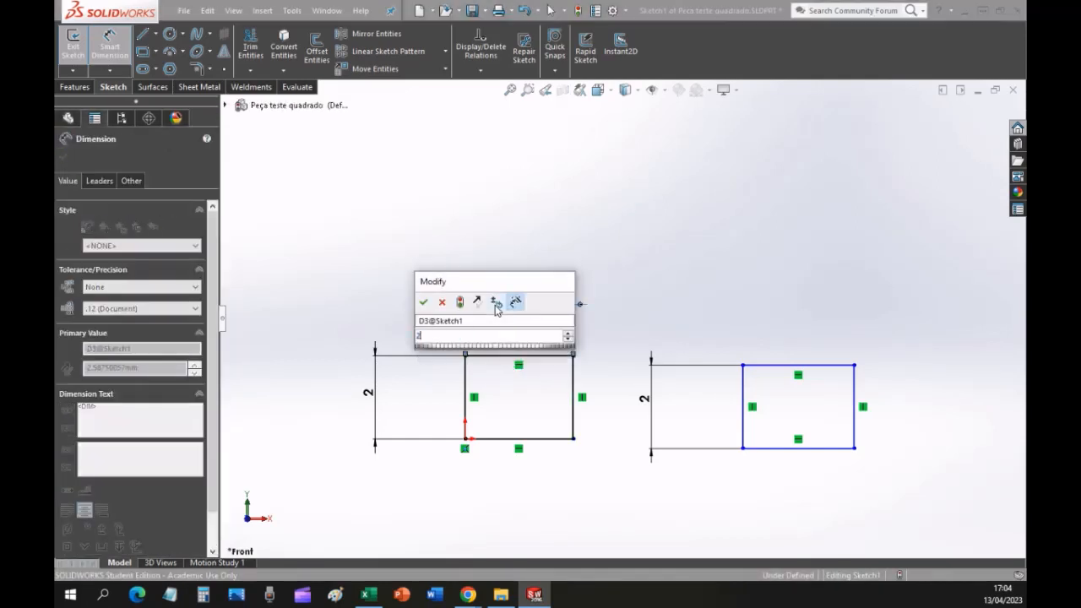
pyautogui.write('2,5')
pyautogui.press('Return')
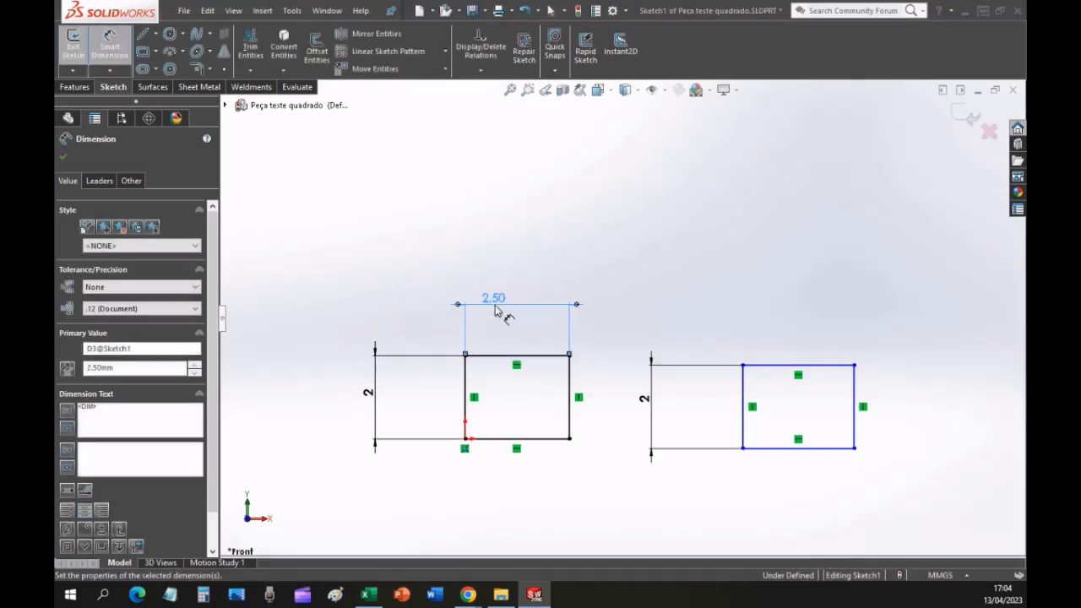
pyautogui.press('Escape')
pyautogui.press('Escape')
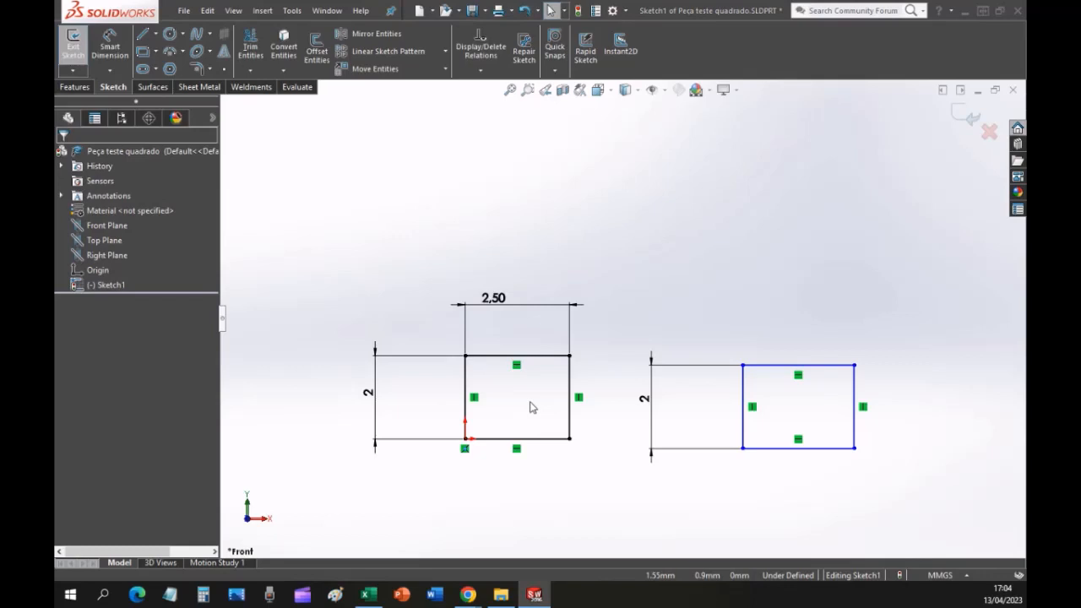
# Add a driven dimension to the bottom side of the rectangle at the origin, and delete that dimension.
pyautogui.click(110, 46)
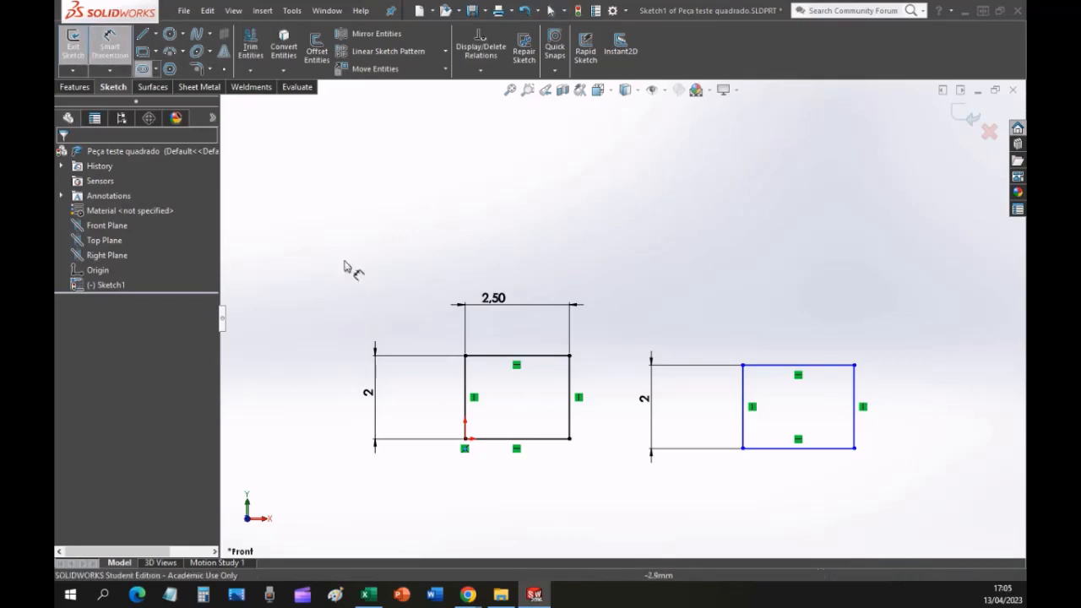
pyautogui.click(499, 440)
pyautogui.click(510, 500)
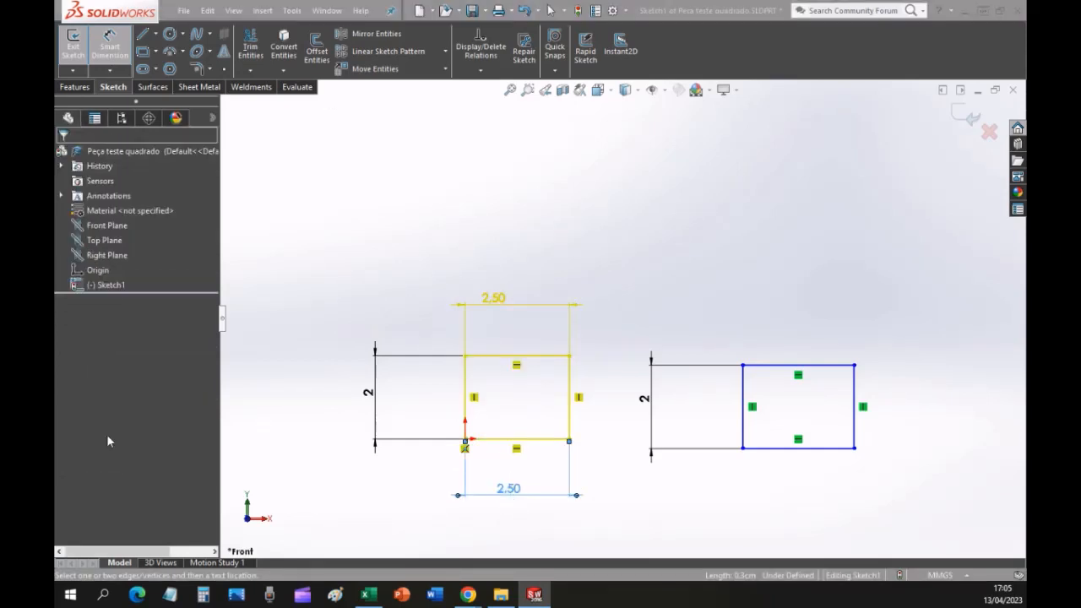
pyautogui.moveTo(152, 10); pyautogui.dragTo(378, 132)
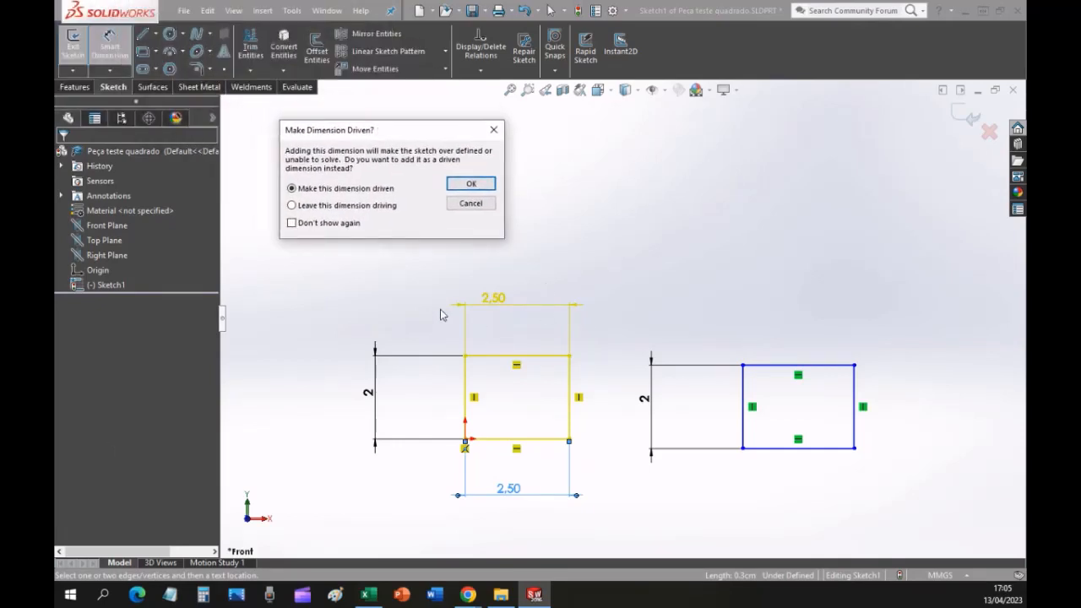
pyautogui.click(468, 185)
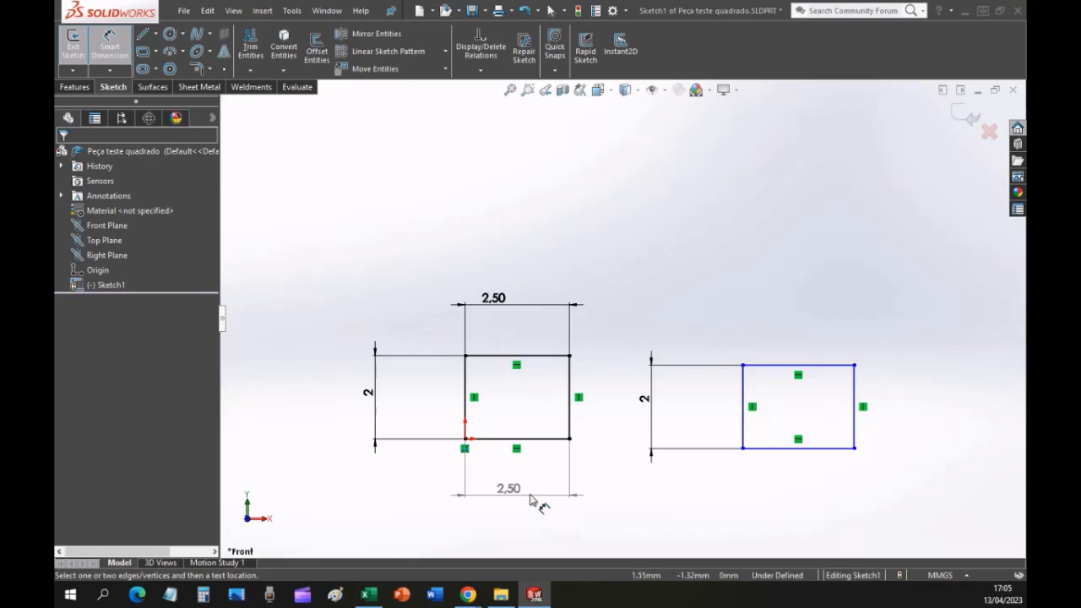
pyautogui.click(511, 496)
pyautogui.press('Delete')
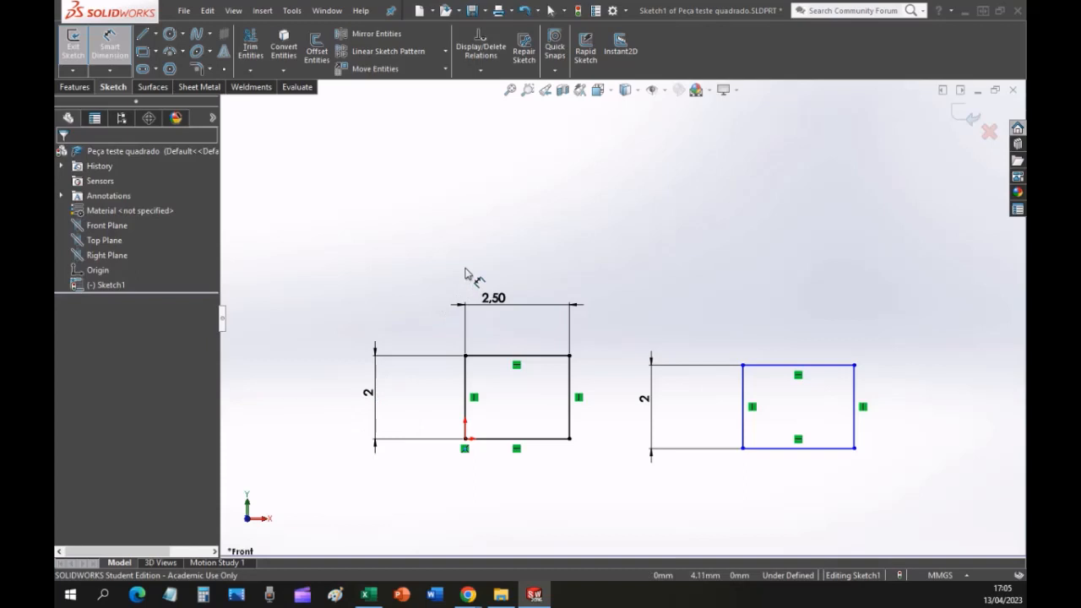
# Check the list of drawing steps on page 12 of the lesson PDF in Chrome and return to SOLIDWORKS.
pyautogui.hotkey('alt', 'Tab')
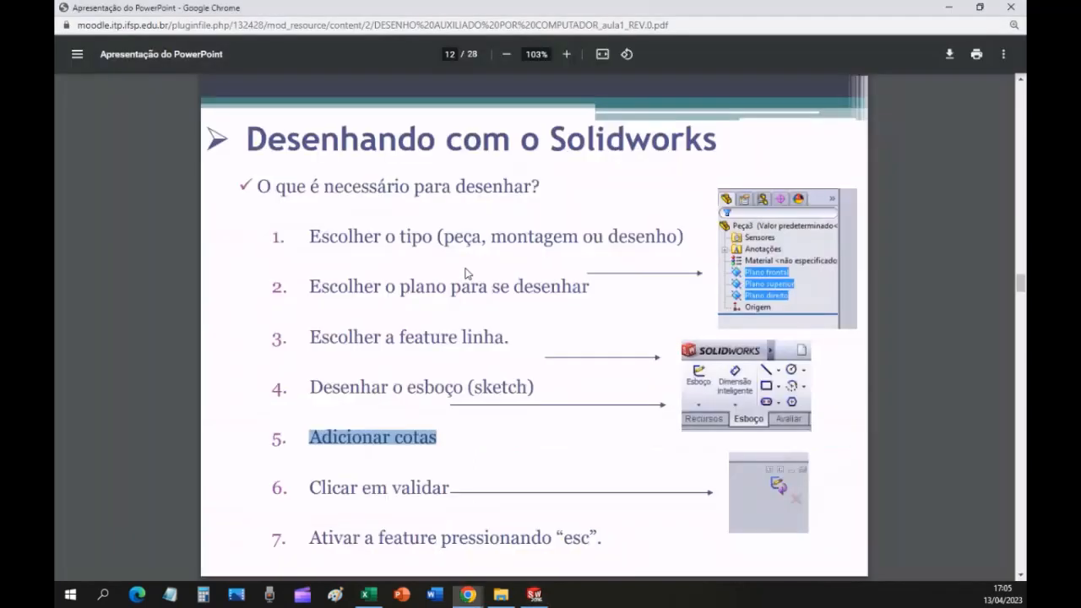
pyautogui.click(382, 484)
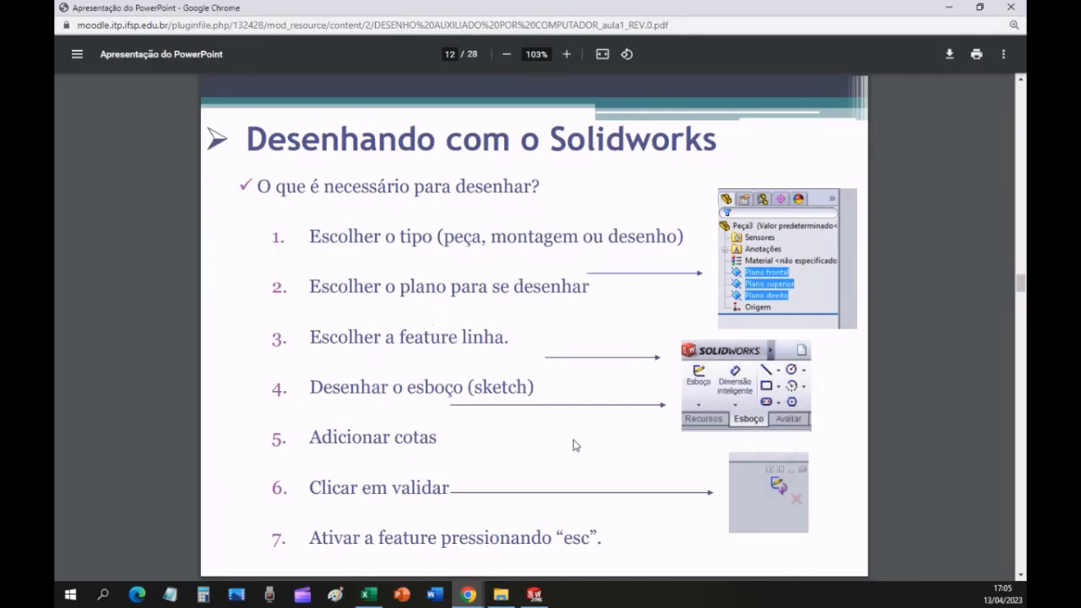
pyautogui.hotkey('alt', 'Tab')
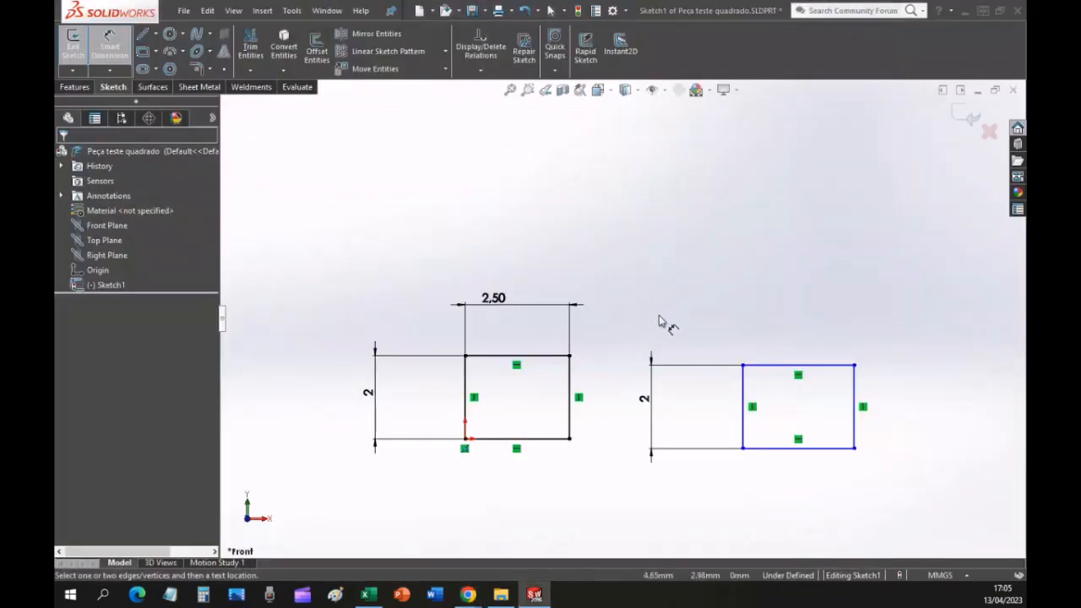
# Delete the undefined rectangle that is not tied to the origin, together with its 2 mm dimension.
pyautogui.moveTo(639, 276); pyautogui.dragTo(932, 499)
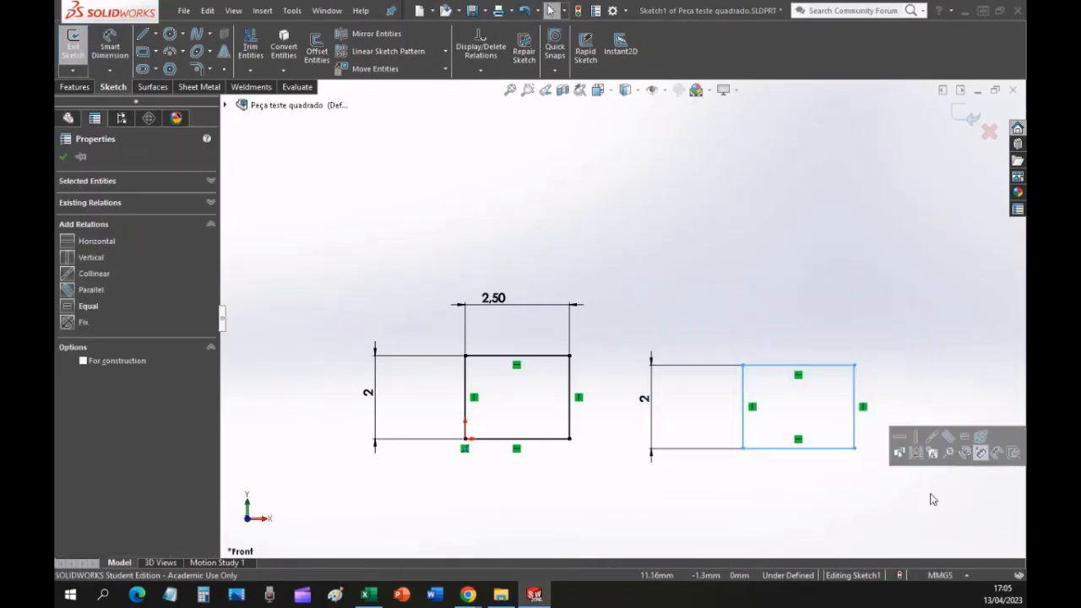
pyautogui.click(733, 268)
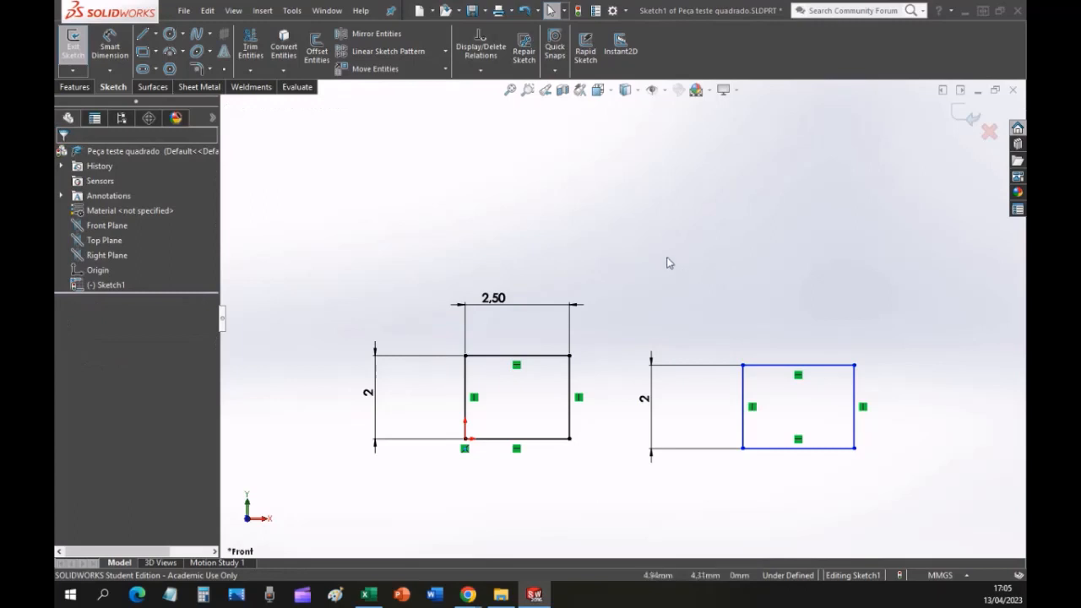
pyautogui.moveTo(602, 209)
pyautogui.mouseDown()
pyautogui.moveTo(924, 447)
pyautogui.moveTo(960, 518)
pyautogui.mouseUp()
pyautogui.click(714, 260)
pyautogui.moveTo(930, 217)
pyautogui.mouseDown()
pyautogui.moveTo(661, 509)
pyautogui.moveTo(622, 513)
pyautogui.mouseUp()
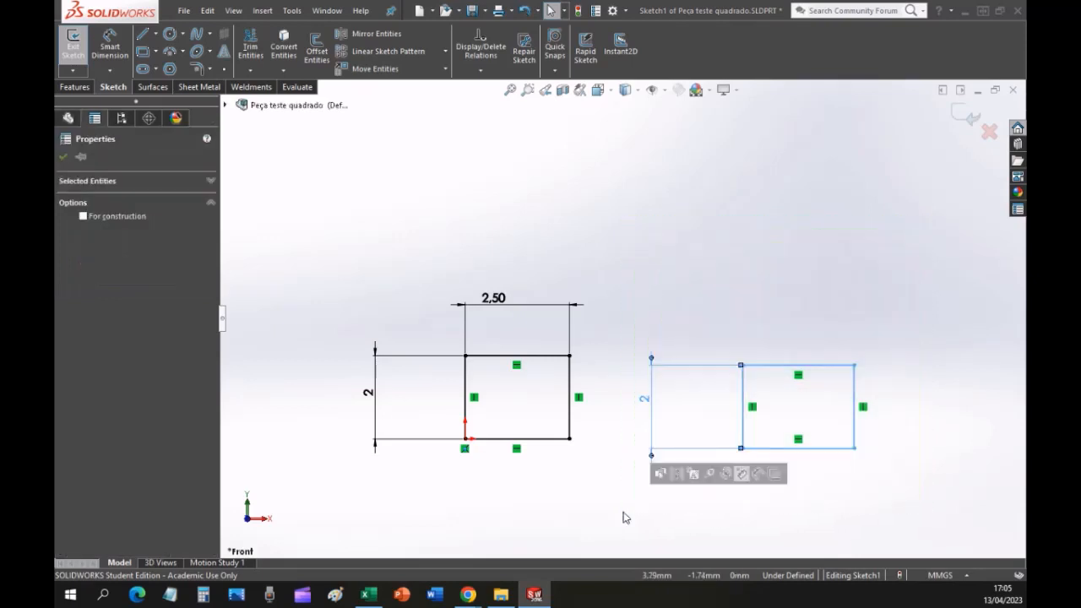
pyautogui.press('Delete')
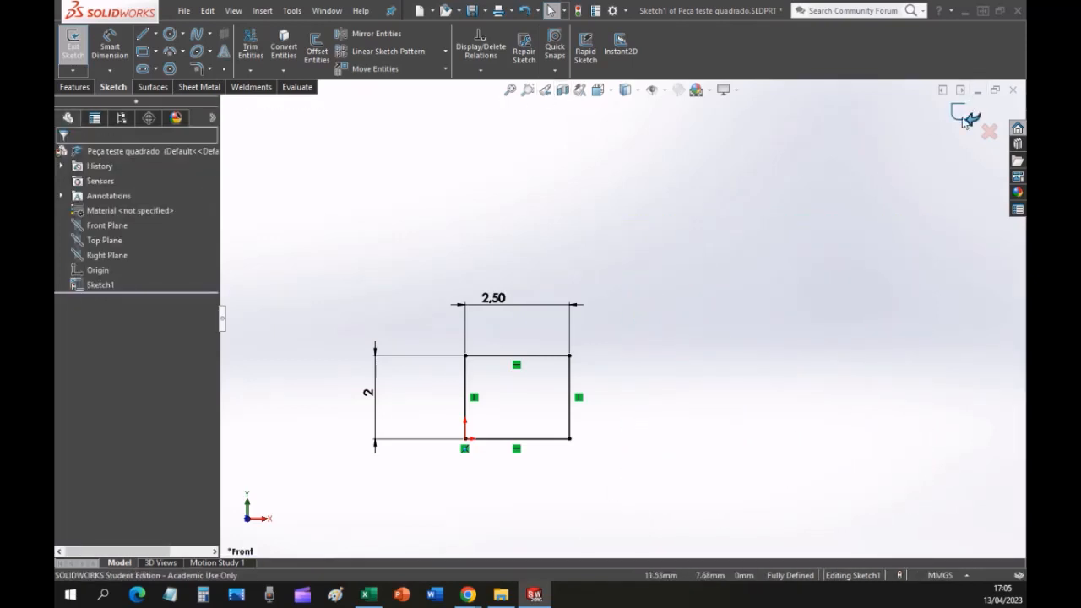
# Exit the sketch, keeping its changes, and fit the rectangle to the view.
pyautogui.press('ctrl')
pyautogui.press('ctrl')
pyautogui.press('ctrl')
pyautogui.press('ctrl')
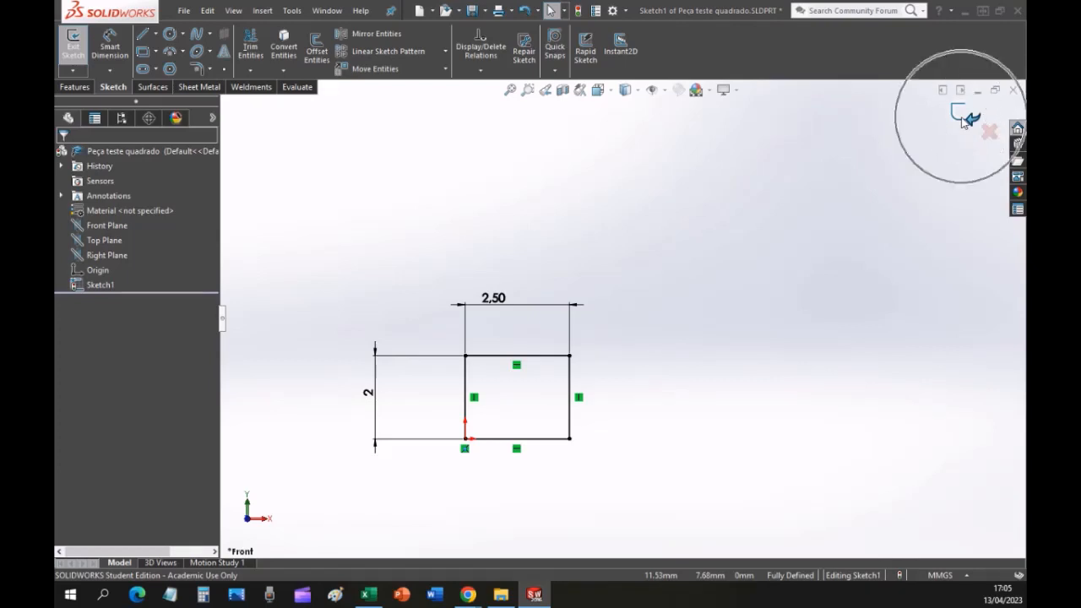
pyautogui.press('ctrl')
pyautogui.press('ctrl')
pyautogui.press('ctrl')
pyautogui.press('ctrl')
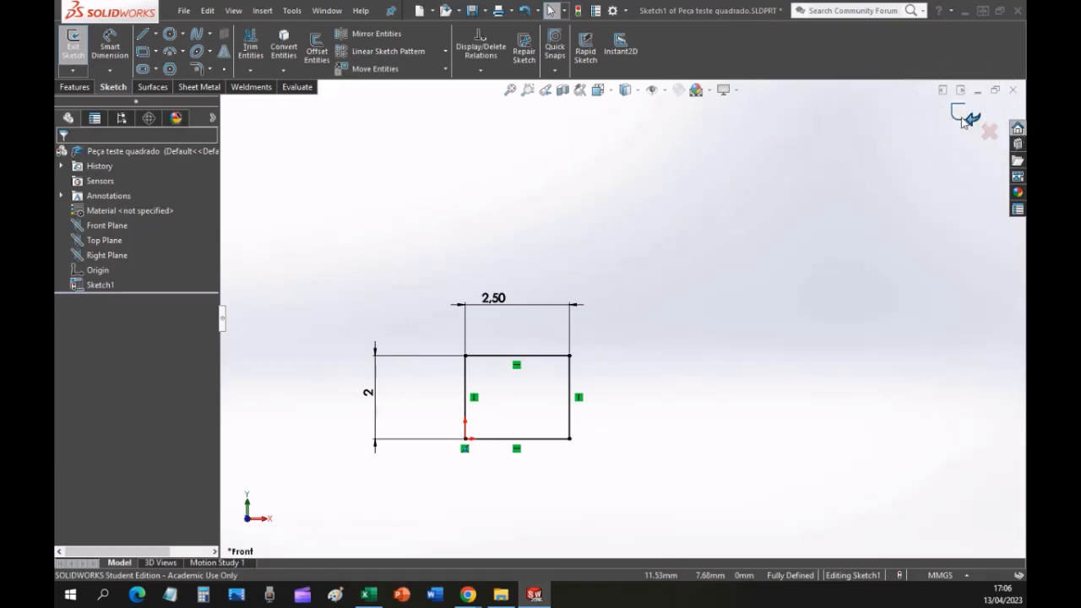
pyautogui.press('ctrl')
pyautogui.press('ctrl')
pyautogui.press('ctrl')
pyautogui.click(965, 121)
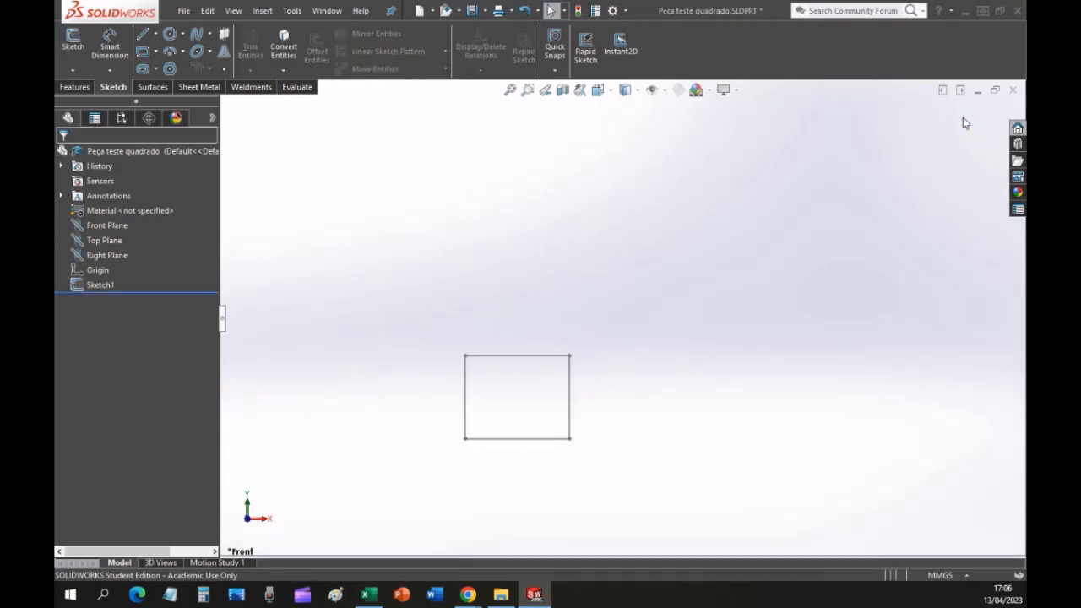
pyautogui.click(510, 89)
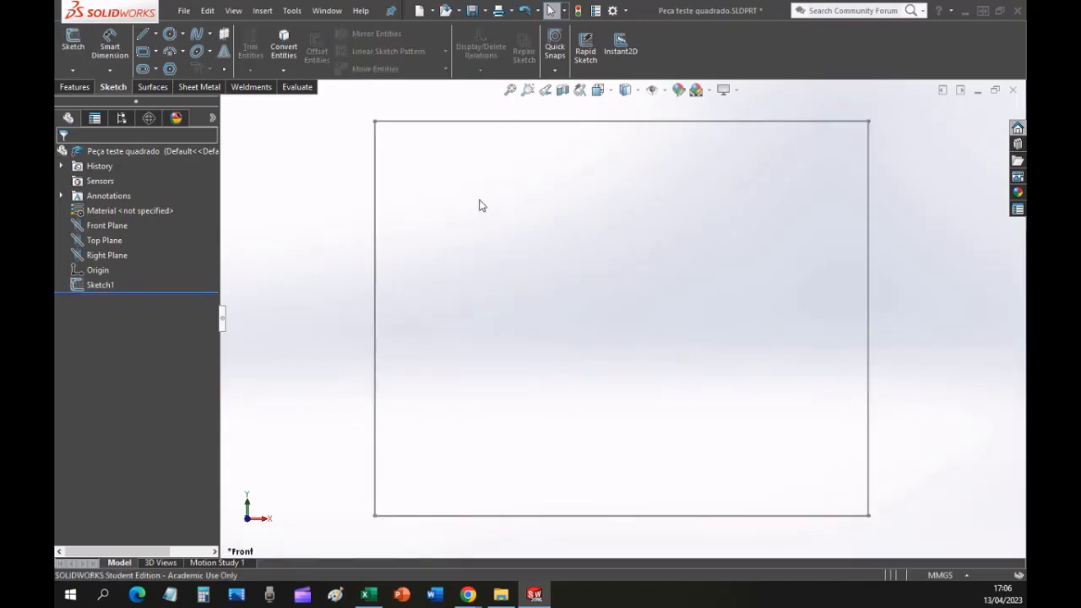
# Consult page 13, Planos x Perspectiva, of the lesson PDF in Chrome and return to SOLIDWORKS.
pyautogui.hotkey('alt', 'Tab')
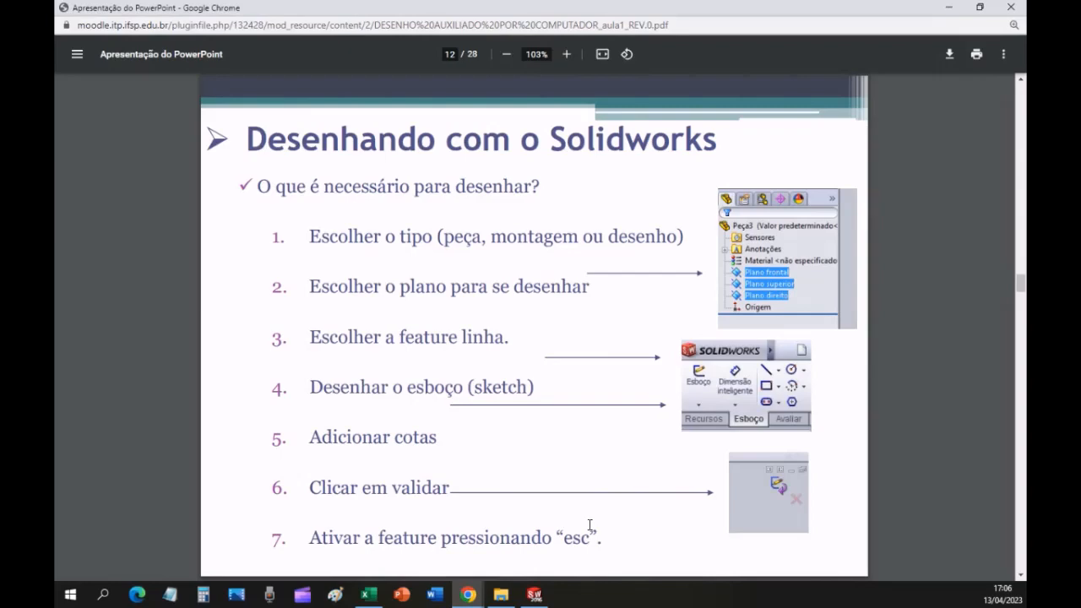
pyautogui.press('Right')
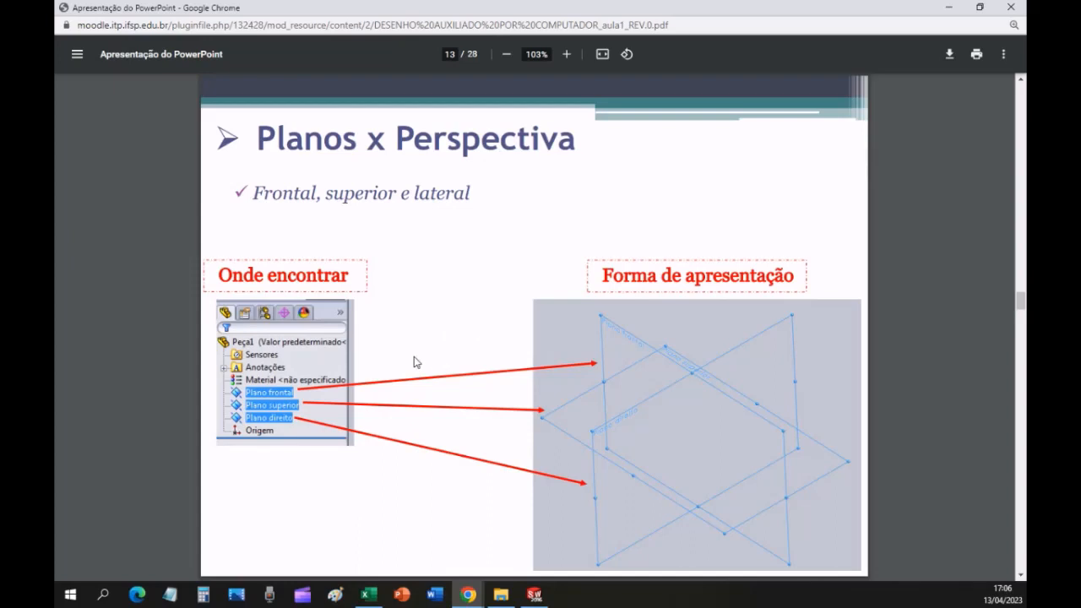
pyautogui.hotkey('alt', 'Tab')
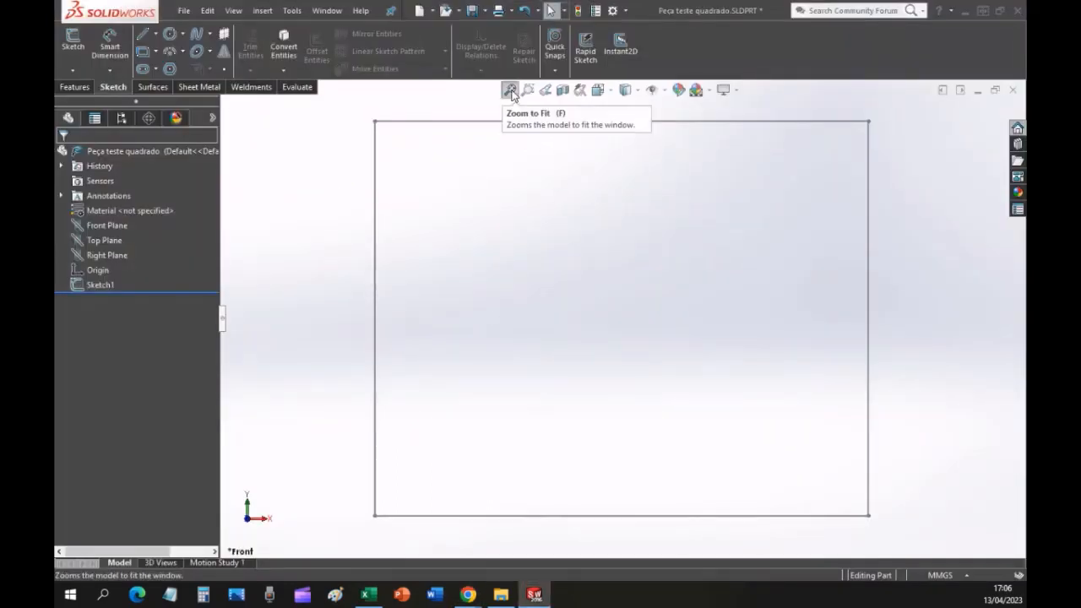
# View the sketch in isometric and front orientation with the Front Plane highlighted, and switch back to the lesson PDF in Chrome.
pyautogui.hotkey('ctrl', '7')
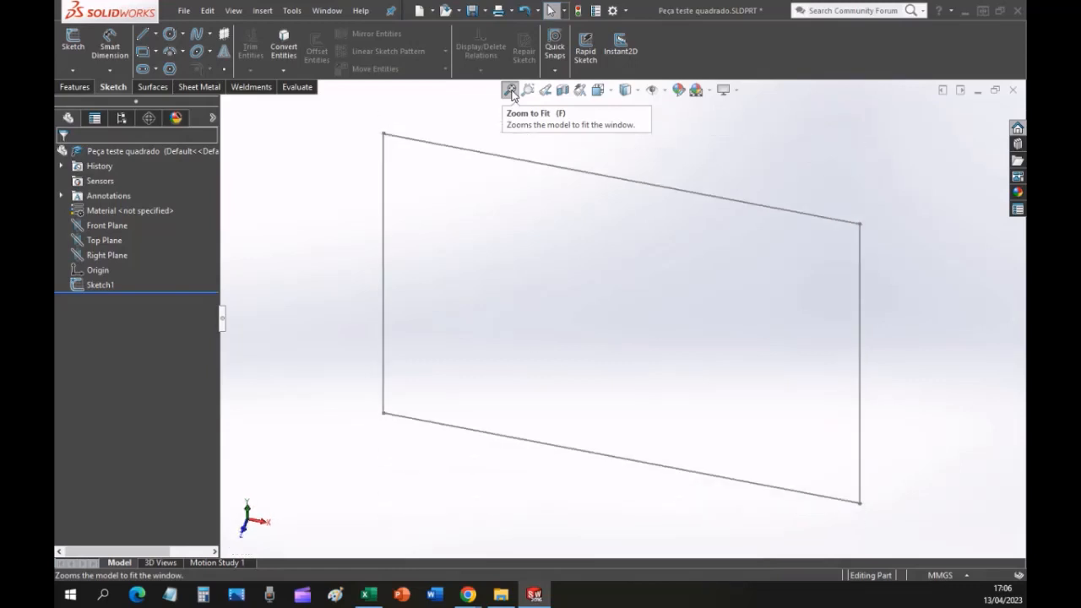
pyautogui.hotkey('ctrl', '1')
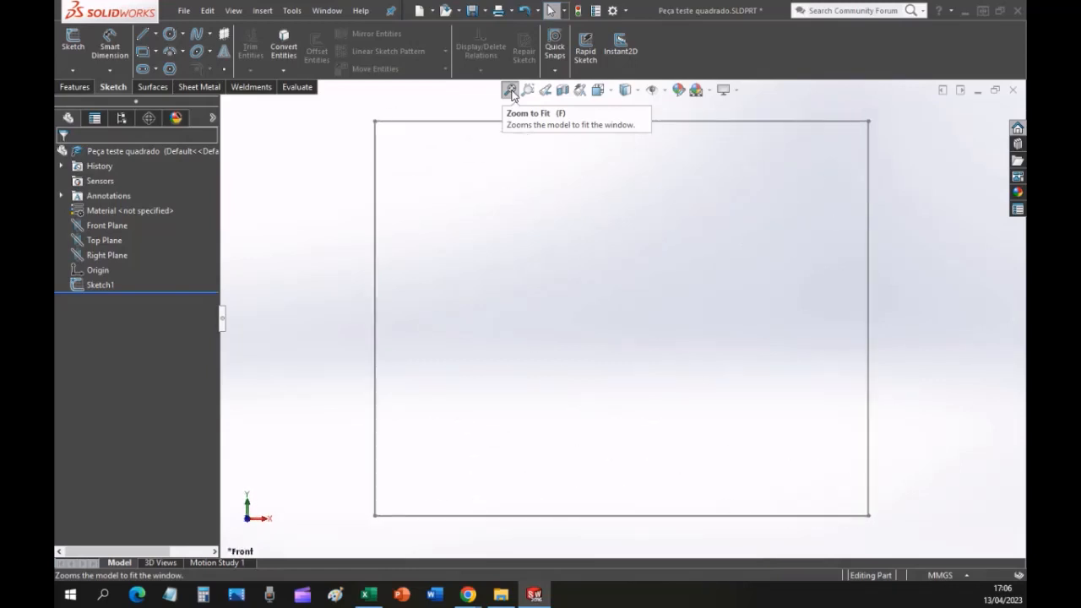
pyautogui.click(98, 227)
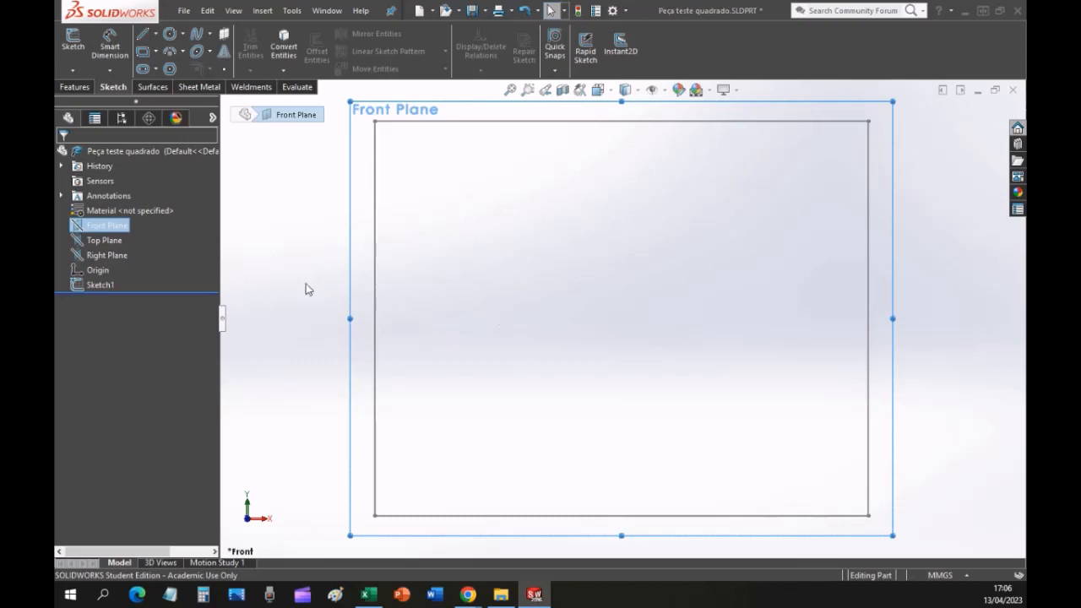
pyautogui.click(261, 288)
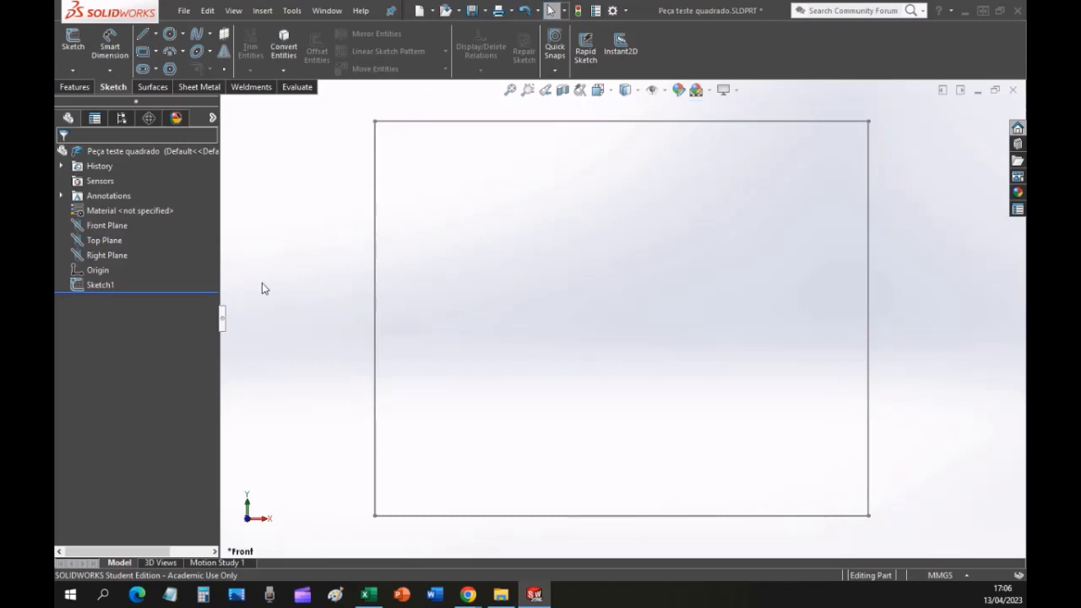
pyautogui.hotkey('alt', 'Tab')
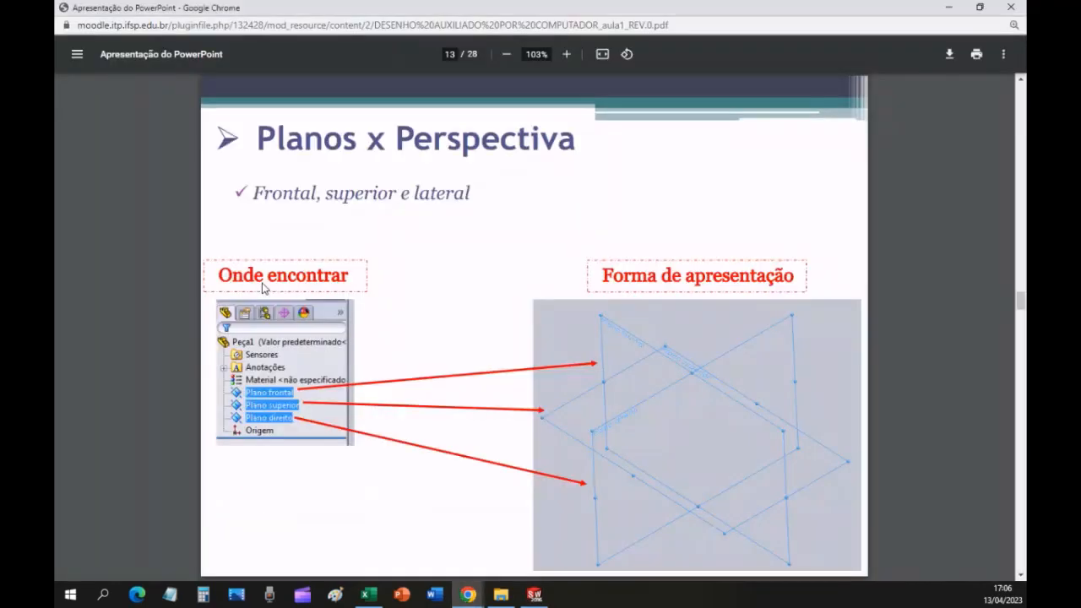
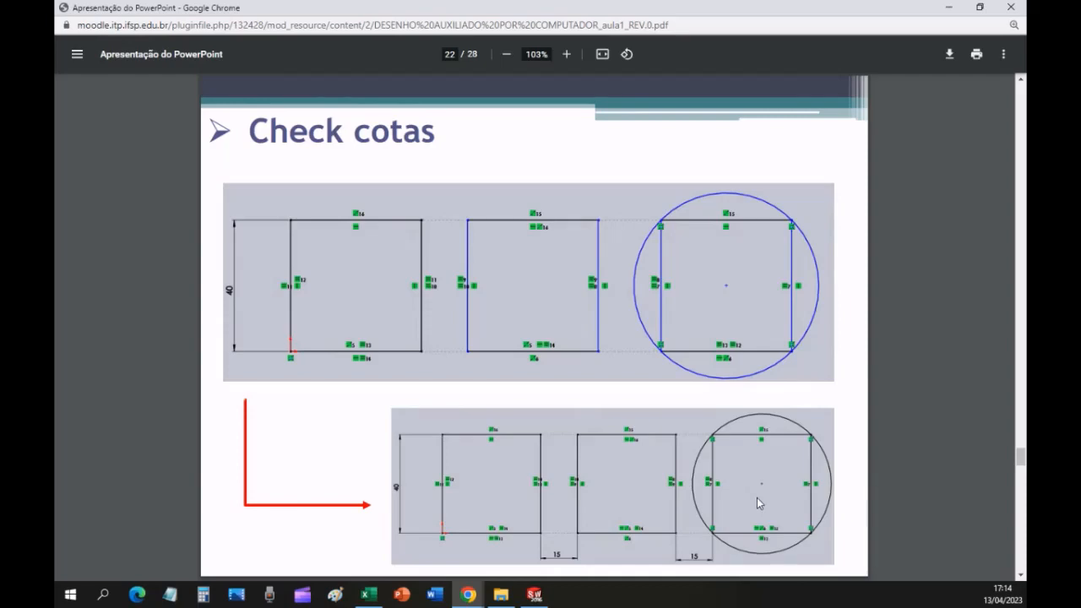
# Switch back to SOLIDWORKS and dimension the horizontal gap between the first and middle squares at 10 mm.
pyautogui.hotkey('alt', 'Tab')
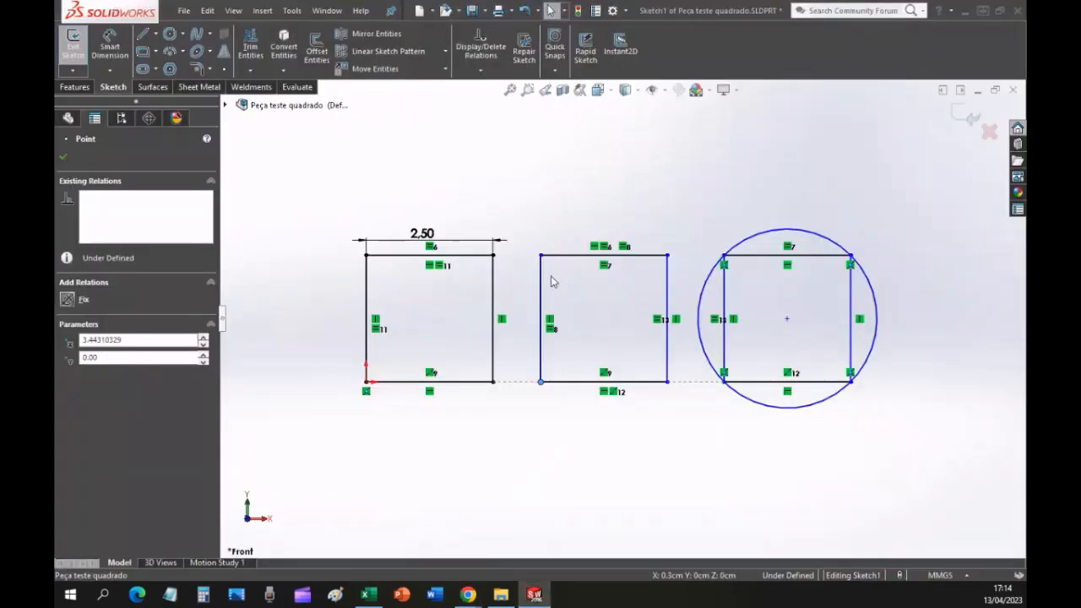
pyautogui.press('Escape')
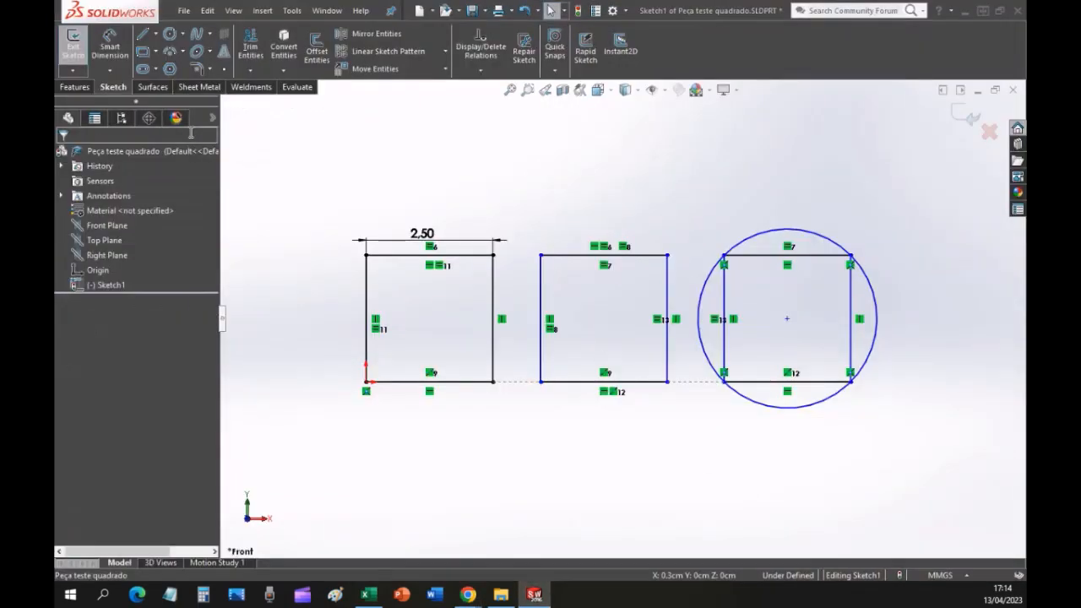
pyautogui.click(110, 46)
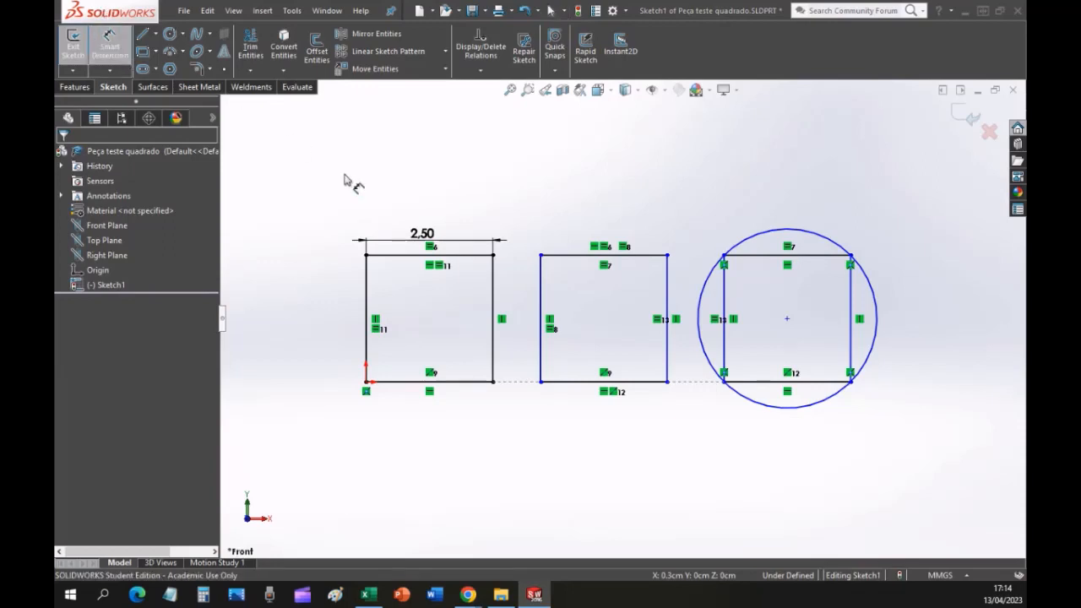
pyautogui.click(540, 277)
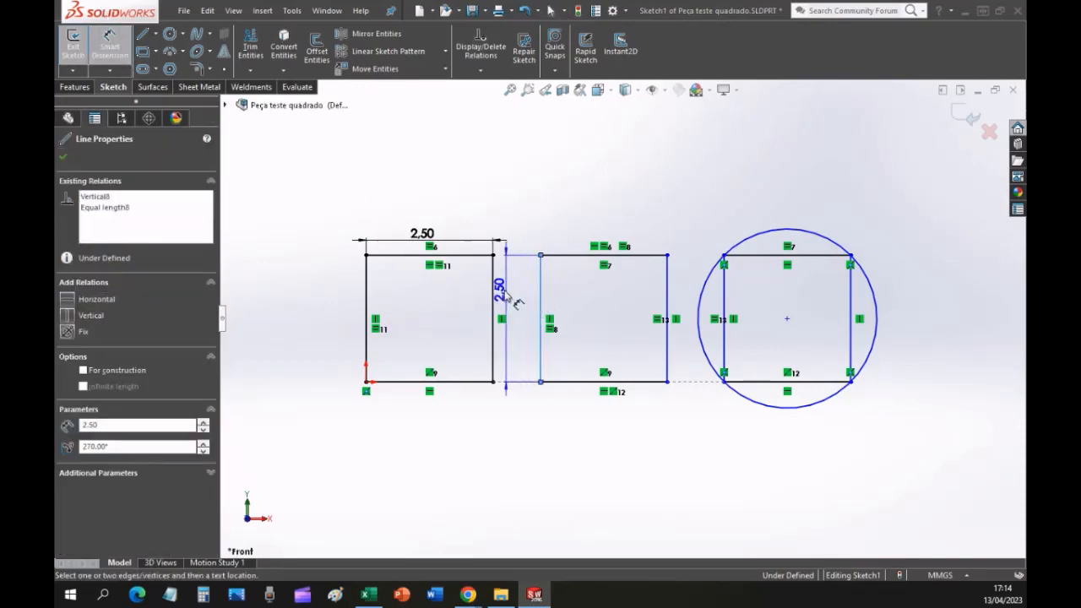
pyautogui.click(493, 293)
pyautogui.click(523, 455)
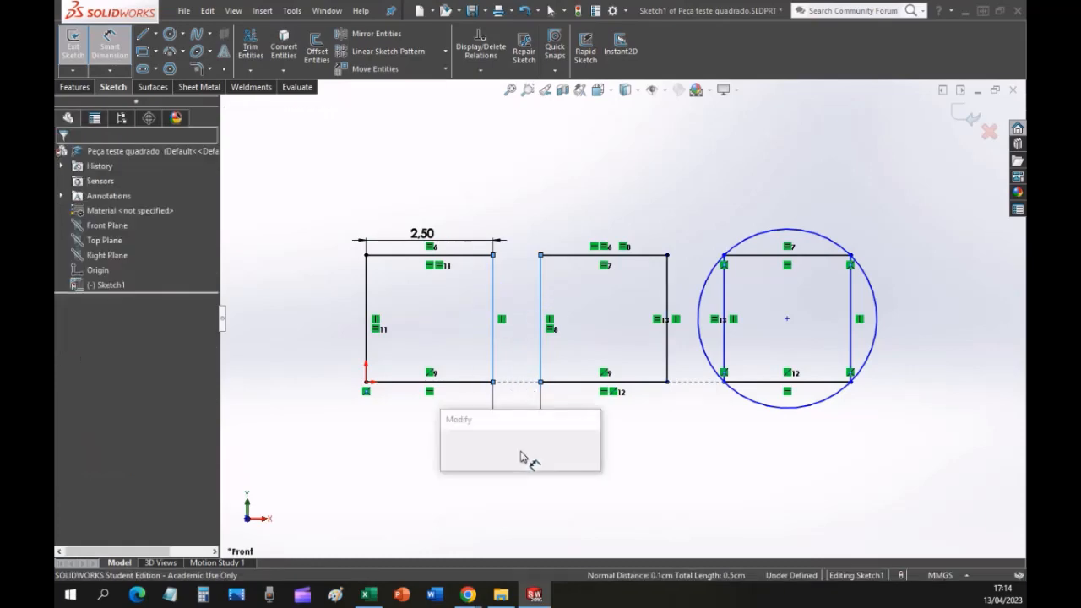
pyautogui.write('10')
pyautogui.press('Return')
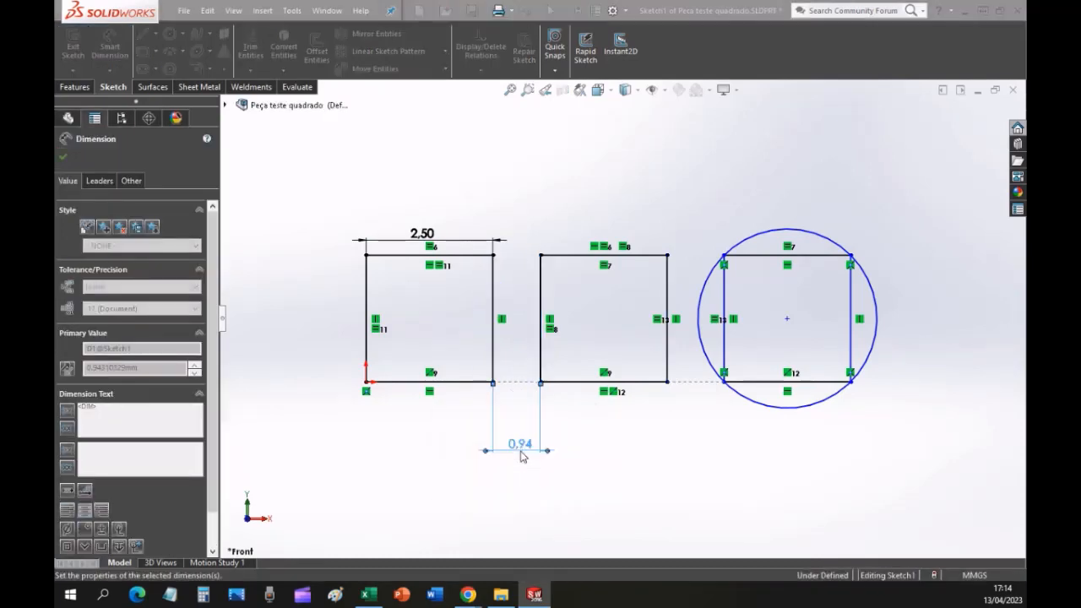
# Set the gap dimension between the first and middle squares to 1 mm.
pyautogui.hotkey('alt', 'Tab')
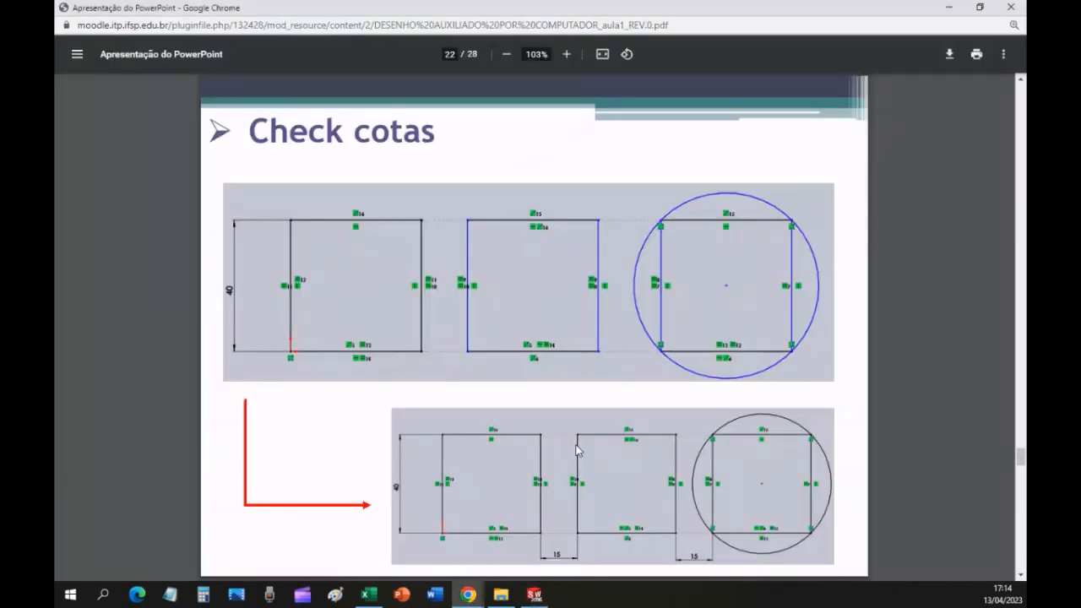
pyautogui.hotkey('alt', 'Tab')
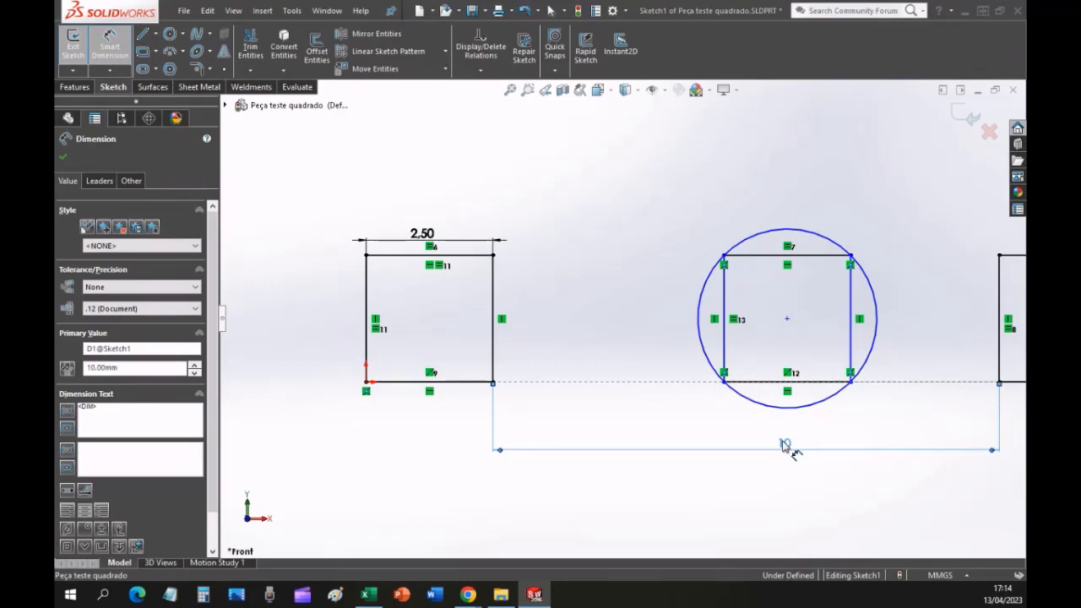
pyautogui.doubleClick(785, 445)
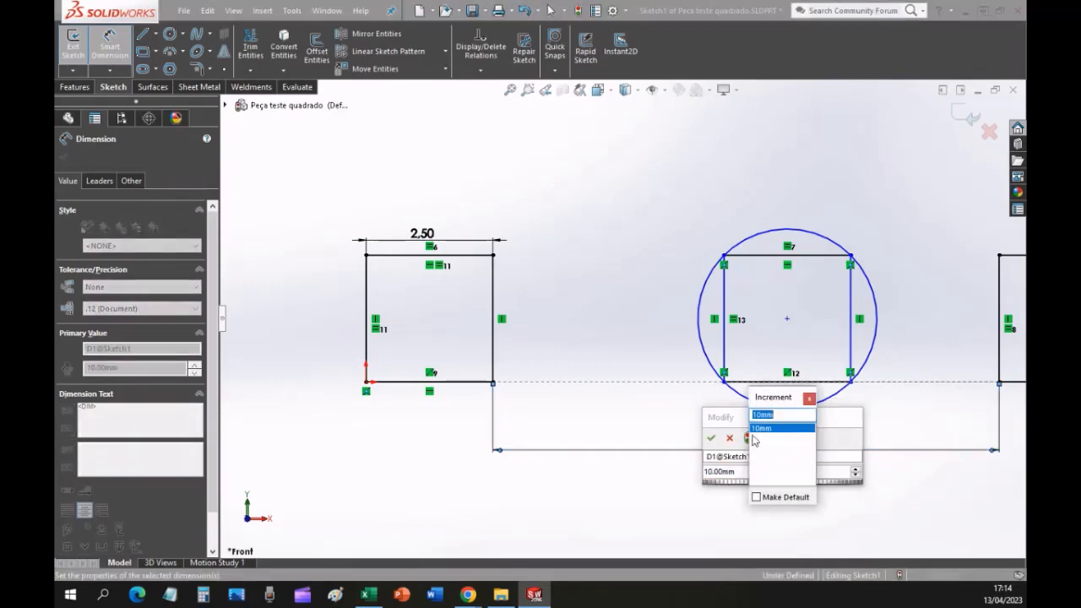
pyautogui.click(753, 440)
pyautogui.write('1')
pyautogui.press('Return')
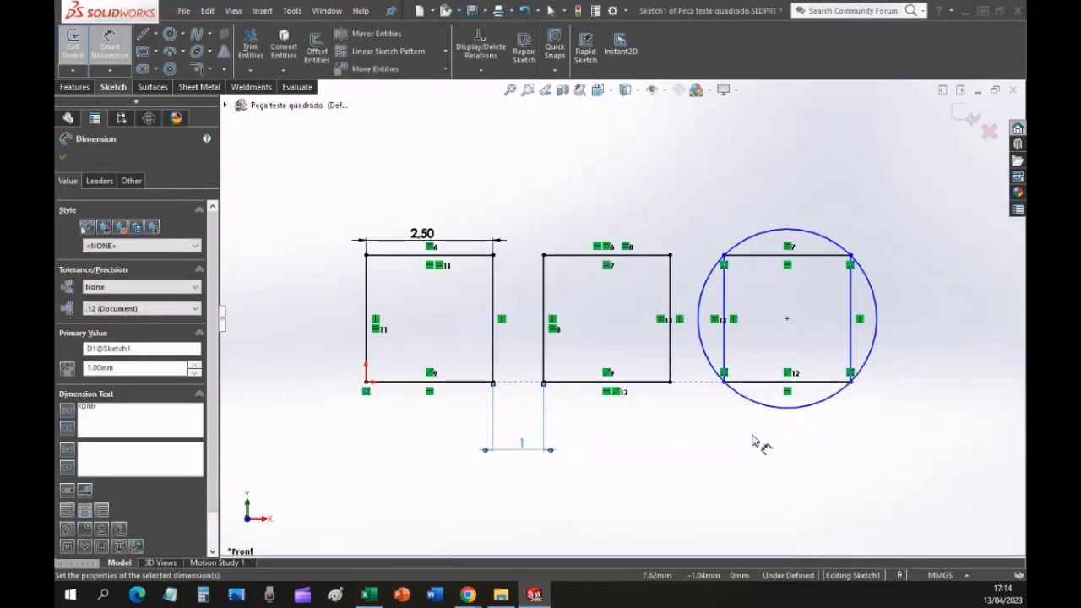
# Dimension the horizontal gap between the middle square and the square inside the circle at 1 mm, and end dimensioning.
pyautogui.click(723, 361)
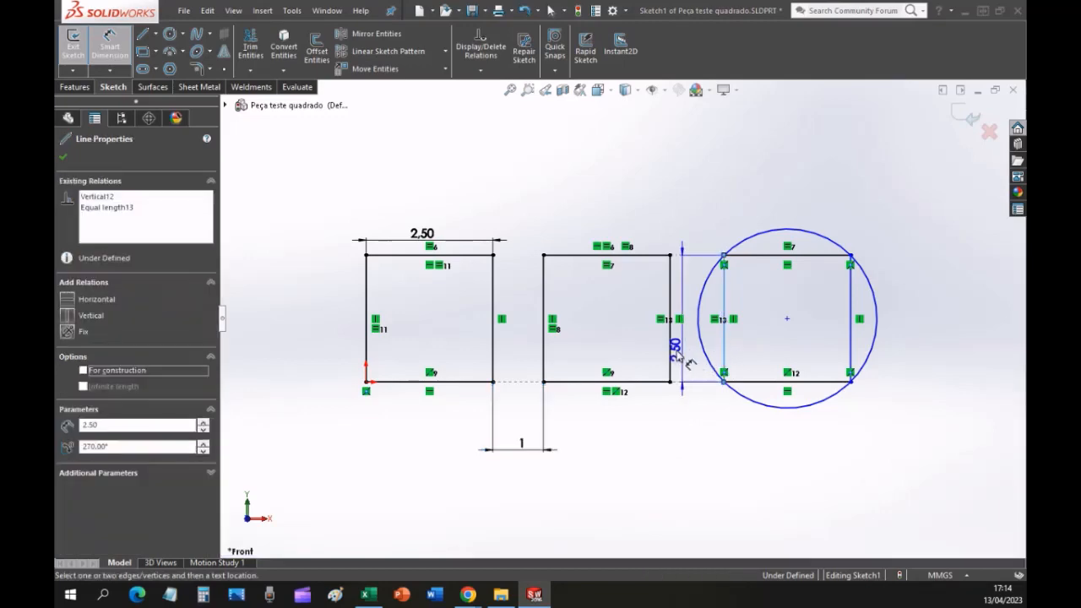
pyautogui.click(670, 362)
pyautogui.click(700, 457)
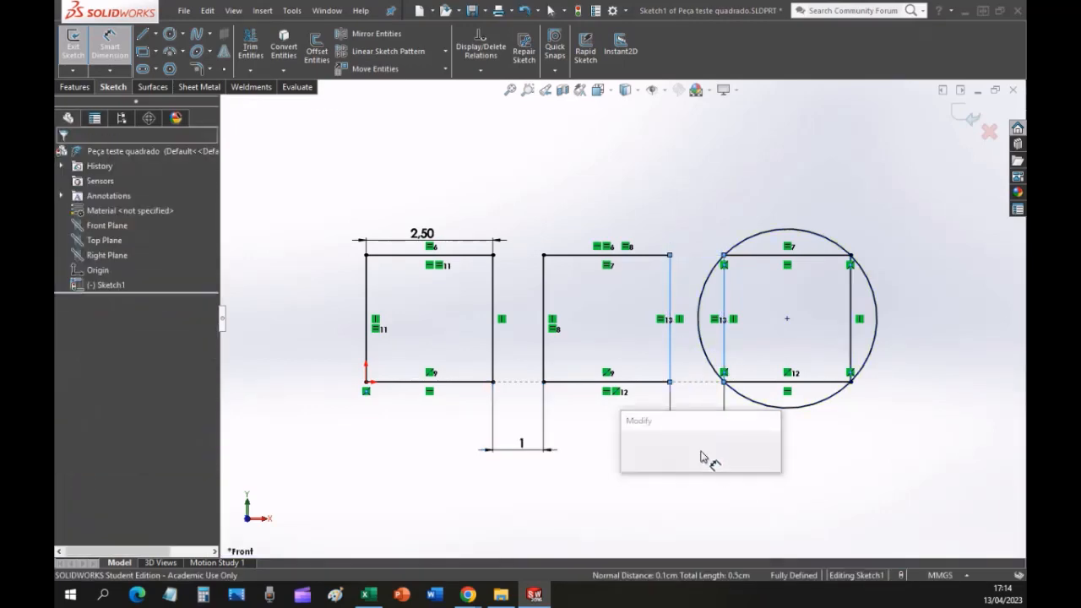
pyautogui.write('1')
pyautogui.press('Return')
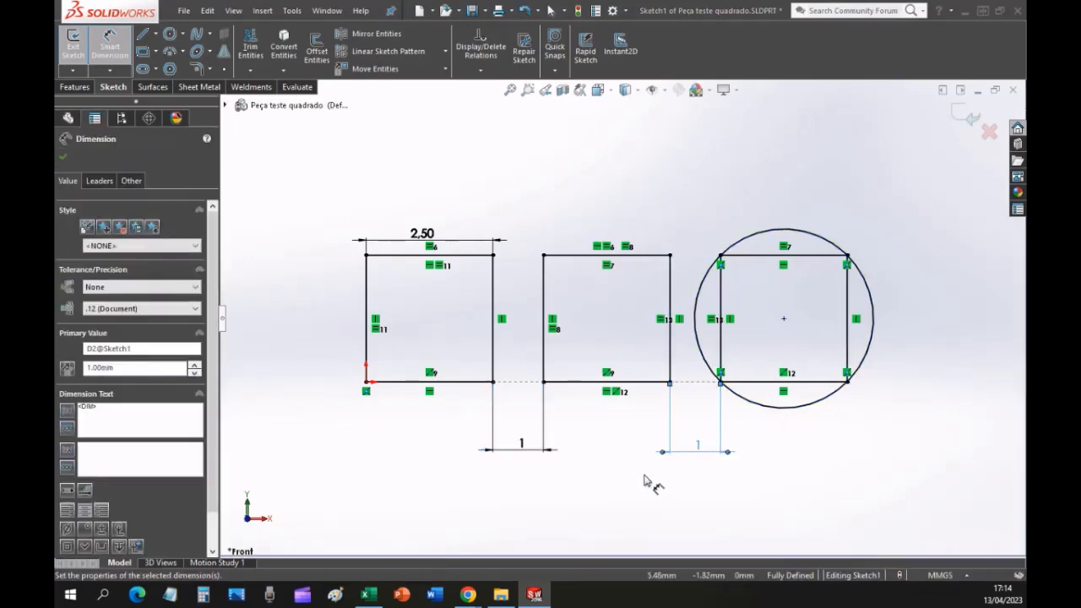
pyautogui.press('Escape')
pyautogui.press('Escape')
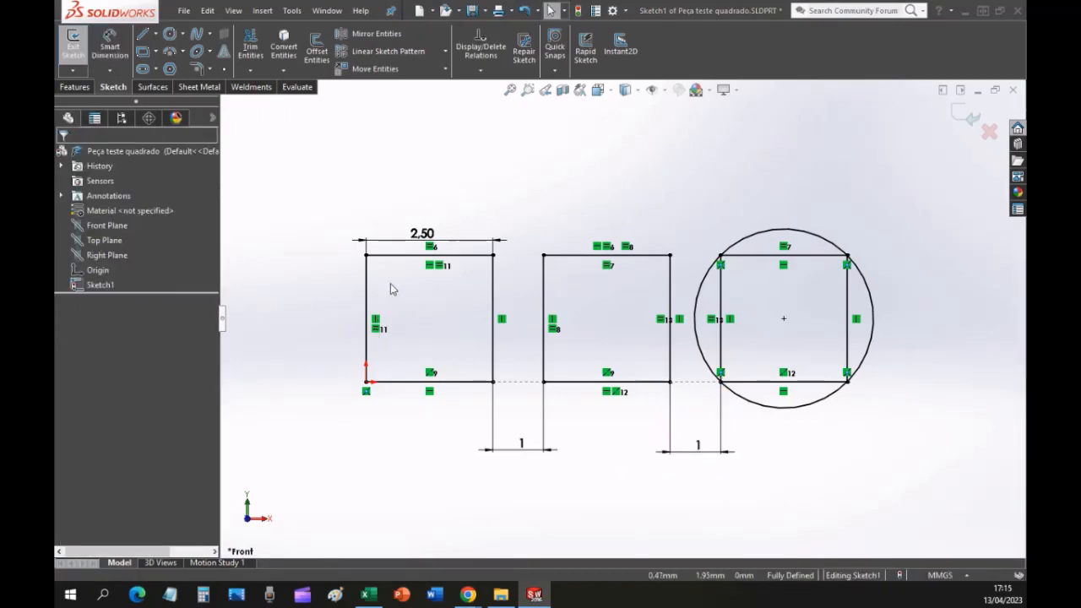
# Delete the gap dimension between the first and middle squares and move the middle square farther from the first one.
pyautogui.click(579, 383)
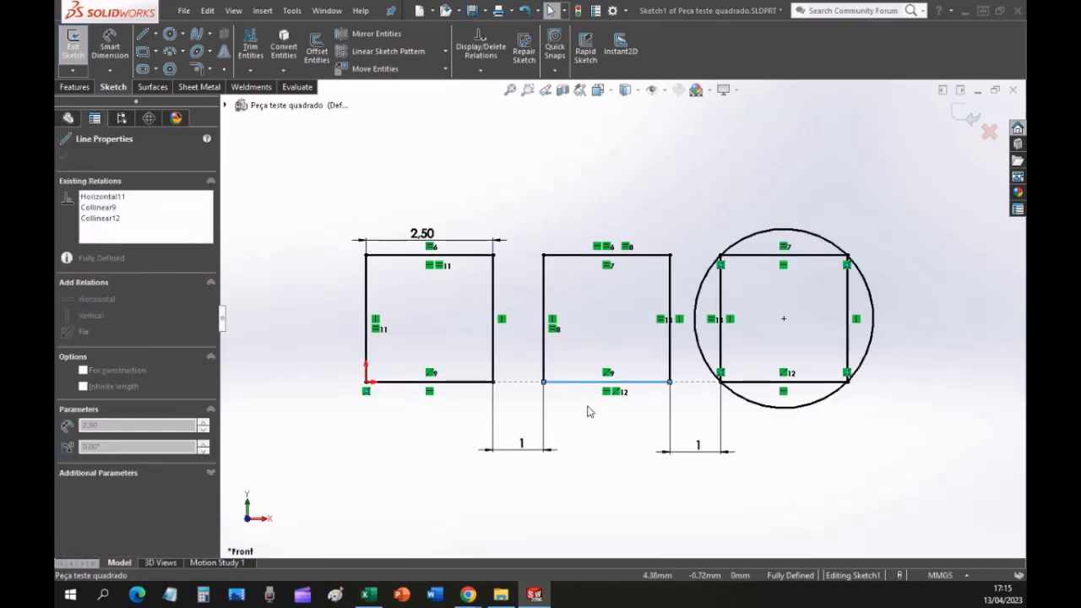
pyautogui.click(522, 429)
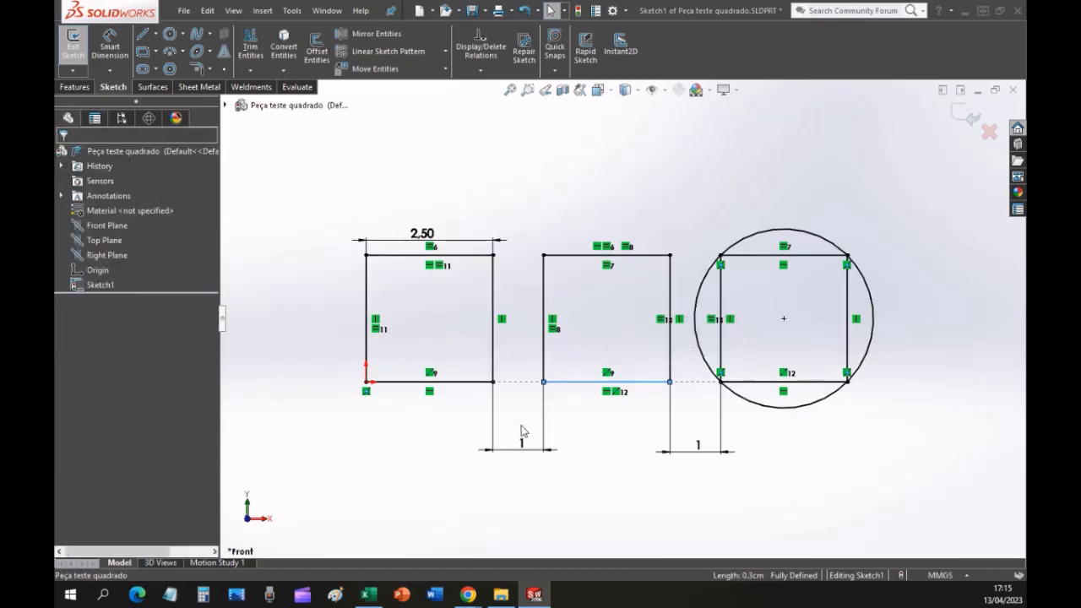
pyautogui.click(542, 383)
pyautogui.doubleClick(524, 447)
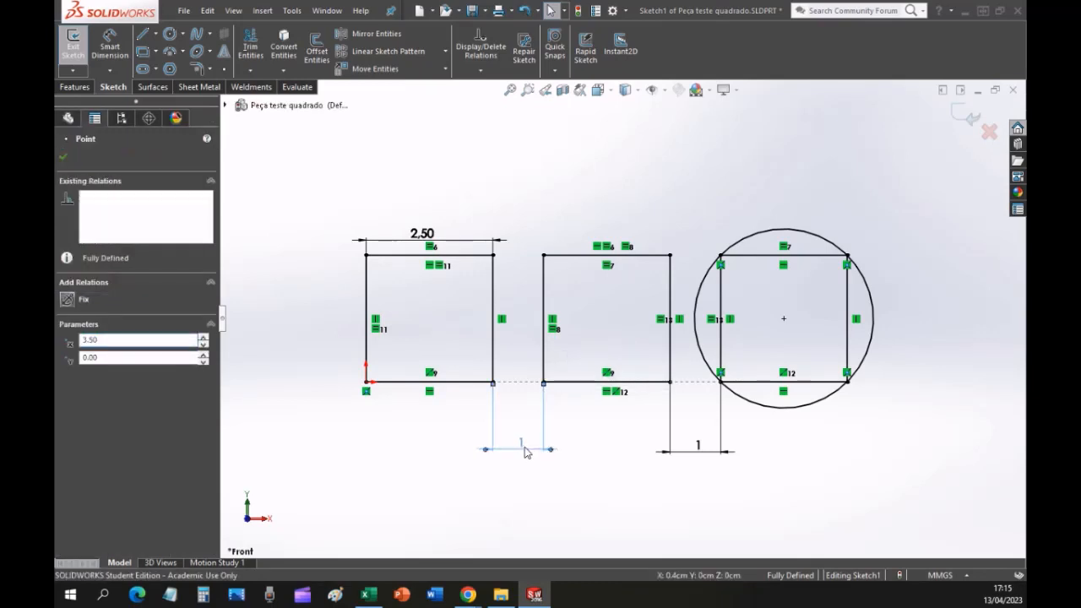
pyautogui.press('Delete')
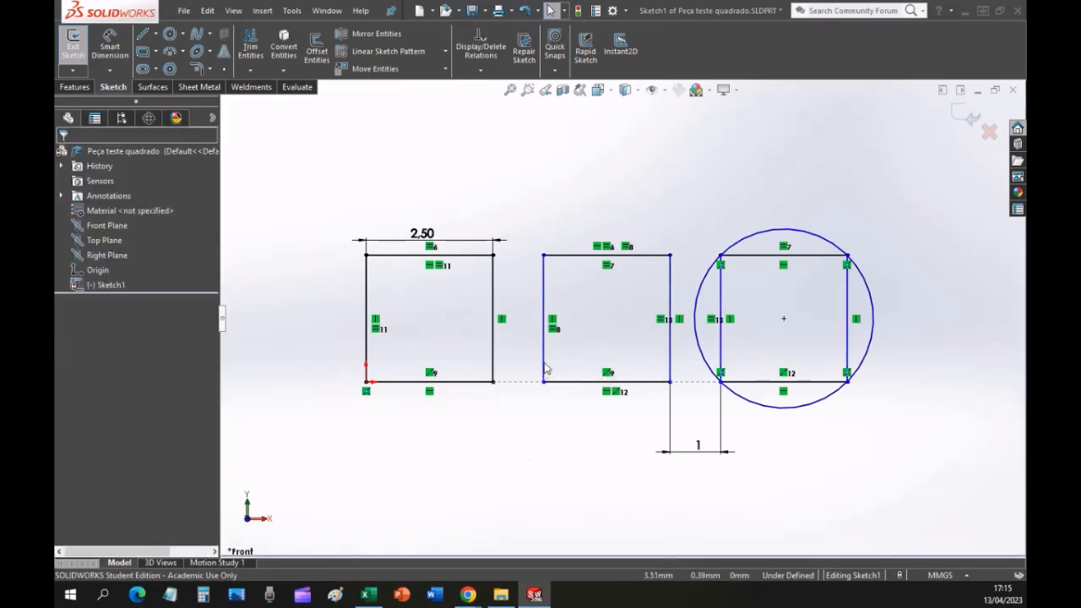
pyautogui.moveTo(545, 369); pyautogui.dragTo(642, 354)
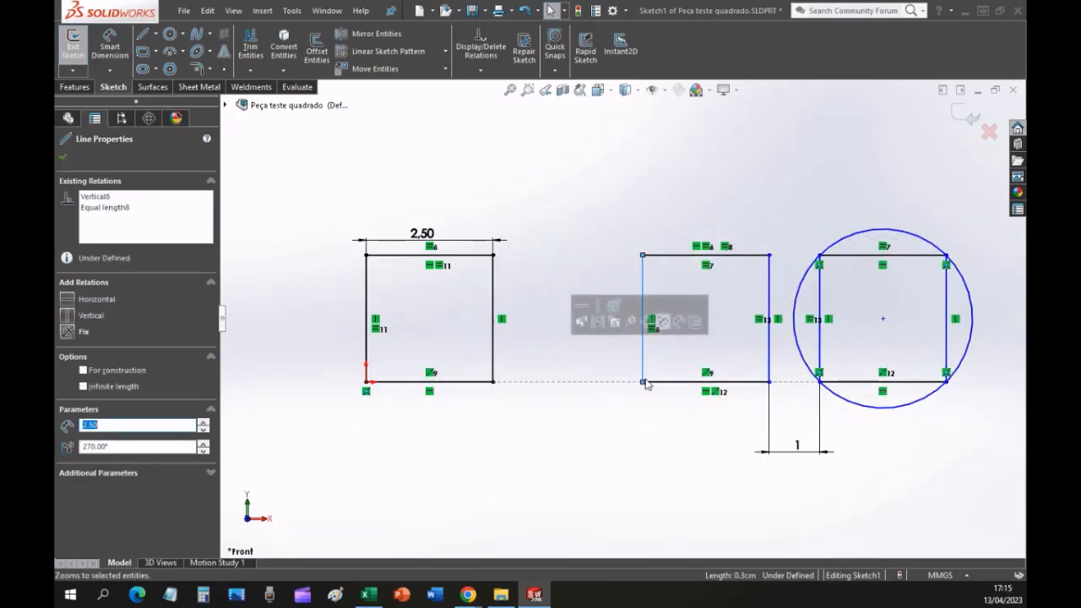
pyautogui.click(613, 397)
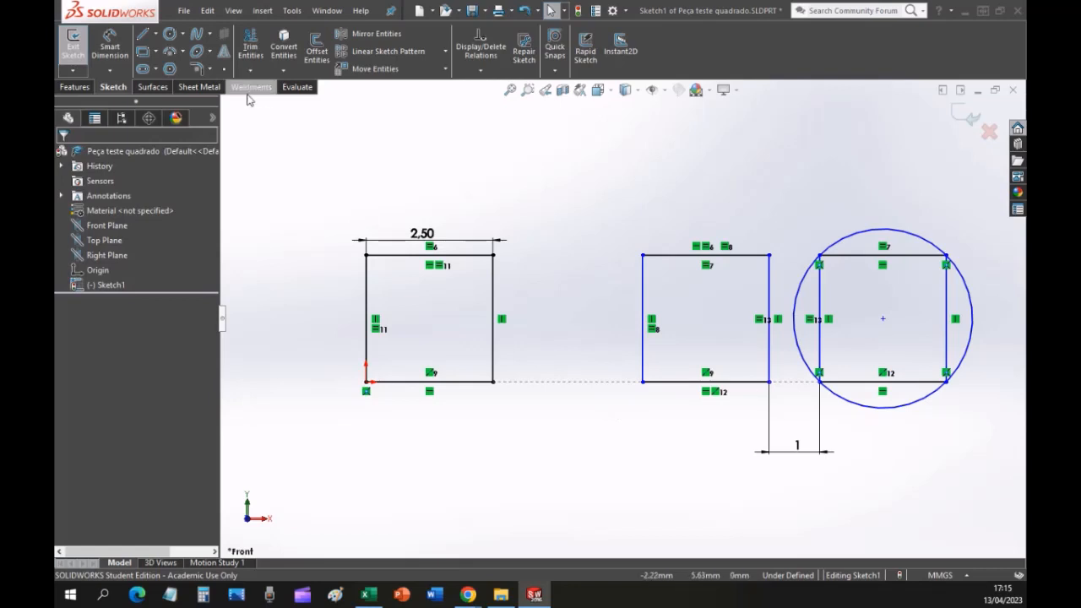
# Redimension the gap between the facing vertical sides of the first and middle squares at 1 mm.
pyautogui.click(105, 50)
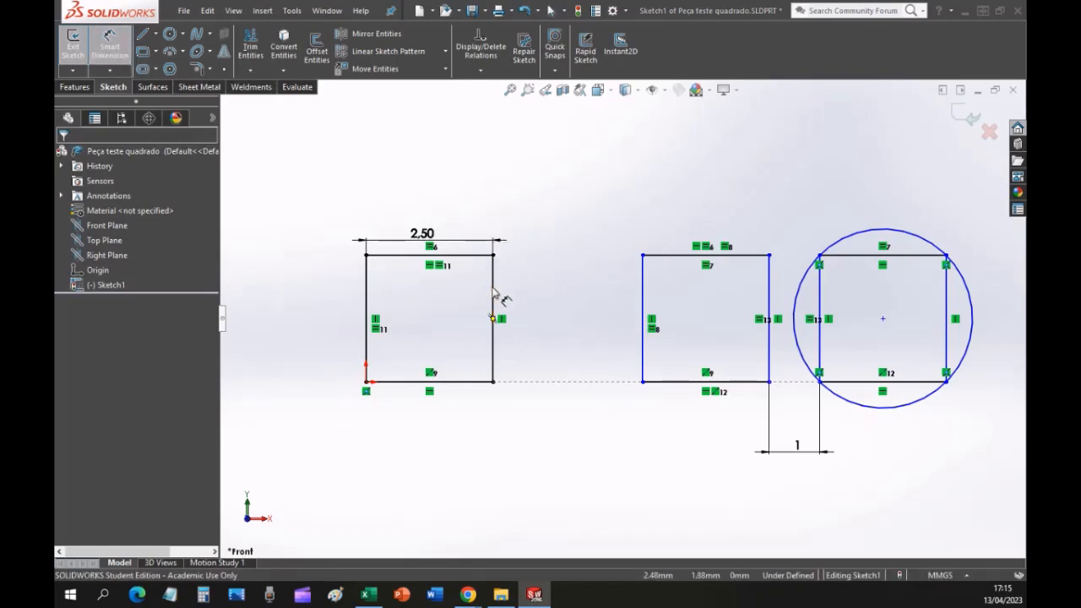
pyautogui.click(493, 300)
pyautogui.click(643, 294)
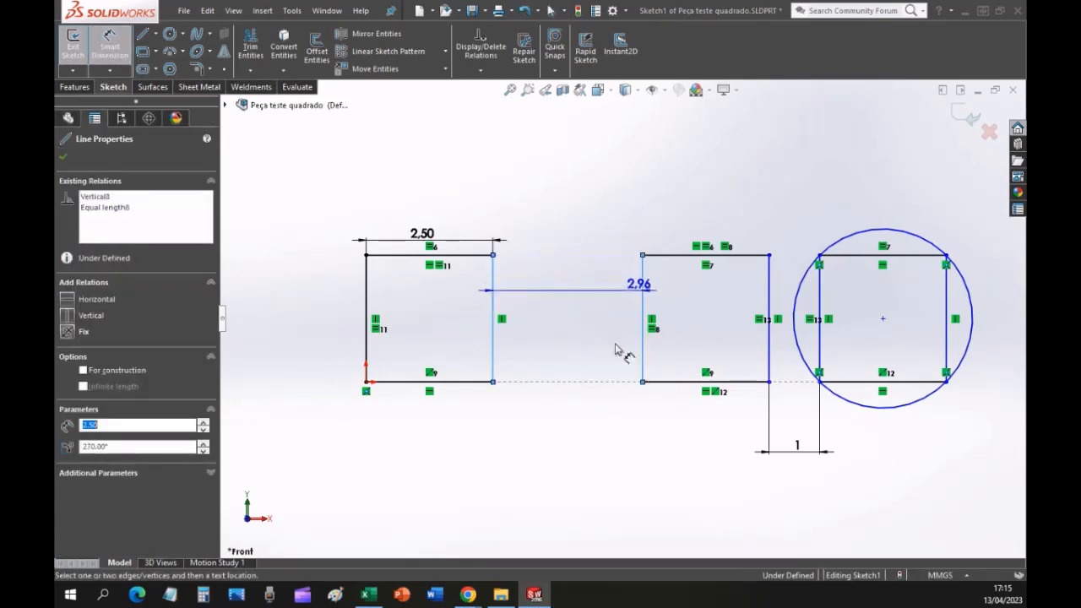
pyautogui.click(574, 452)
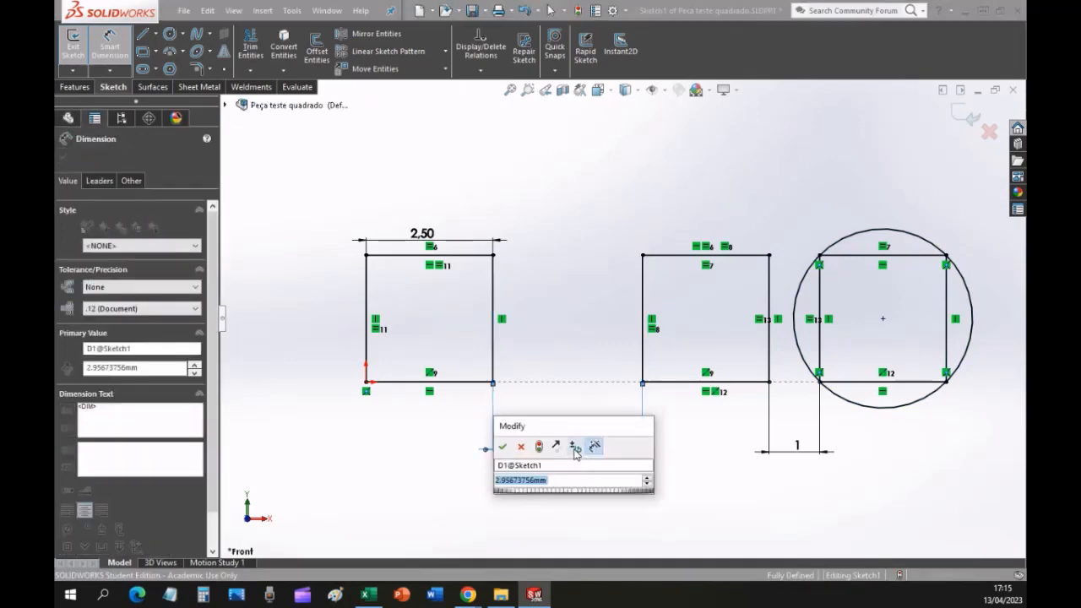
pyautogui.write('1')
pyautogui.press('Return')
pyautogui.press('Escape')
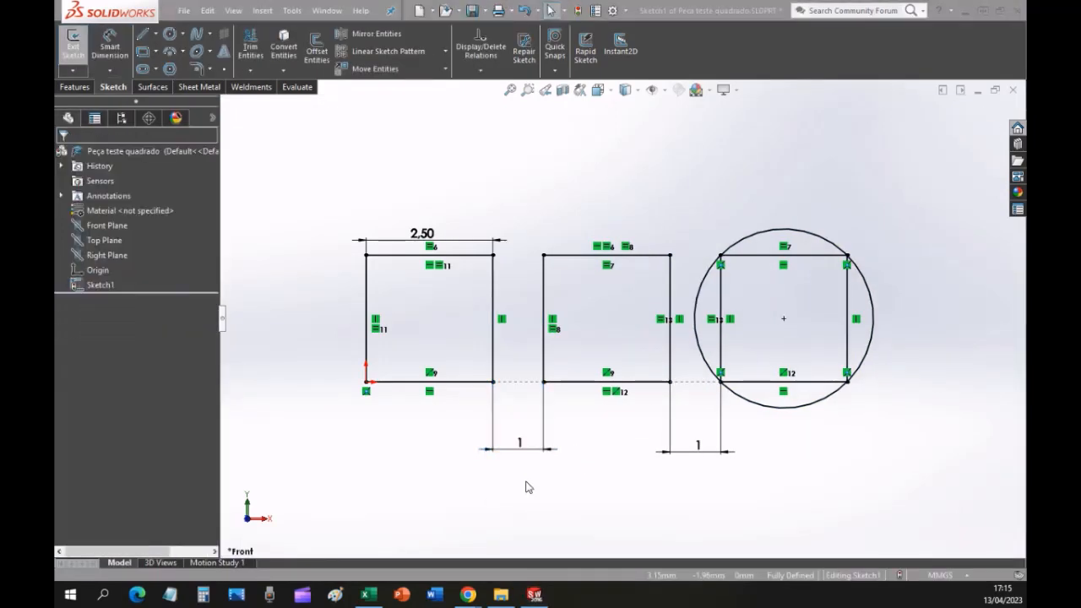
# Consult page 23, Resalto base extrudado (Extrude), of the lesson PDF in Chrome and return to SOLIDWORKS.
pyautogui.hotkey('alt', 'Tab')
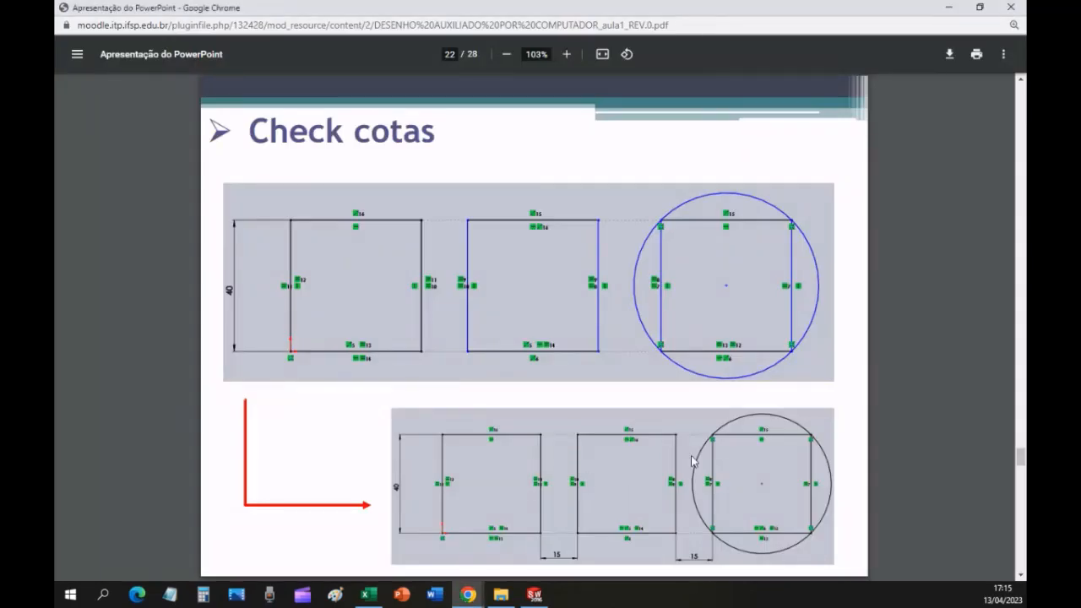
pyautogui.press('Right')
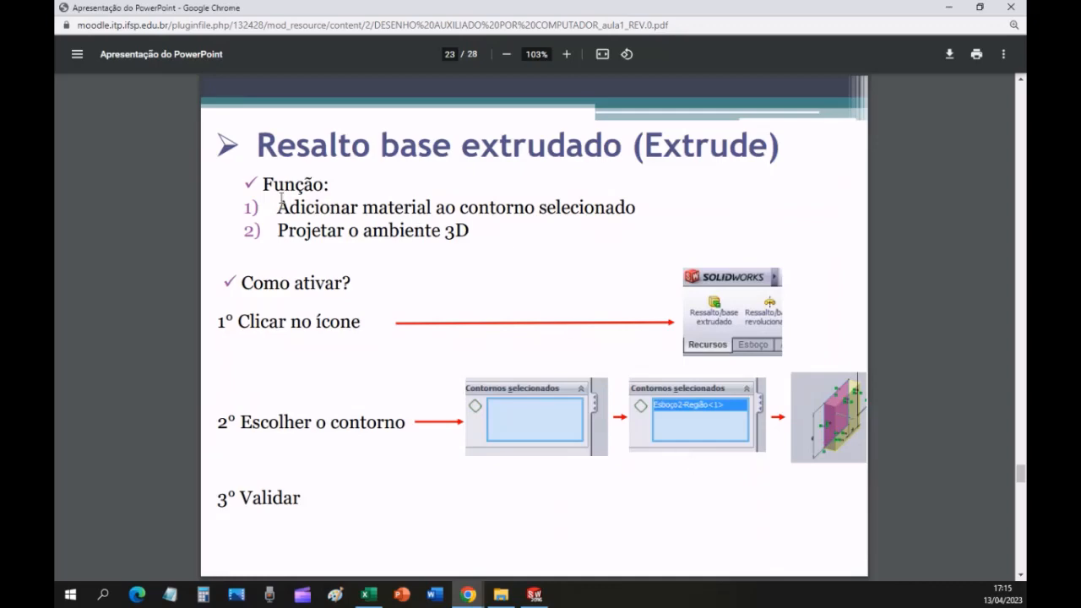
pyautogui.moveTo(301, 208); pyautogui.dragTo(534, 220)
pyautogui.click(528, 265)
pyautogui.hotkey('alt', 'Tab')
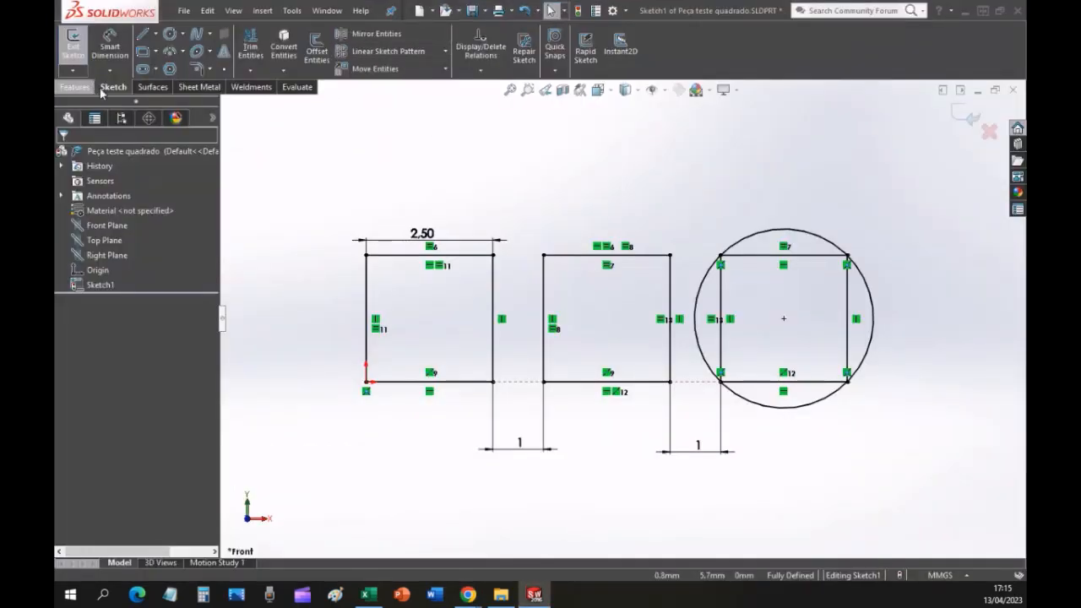
# Start an Extruded Boss/Base from the sketch with the first square as the selected contour and a blind depth of 5 mm.
pyautogui.click(75, 88)
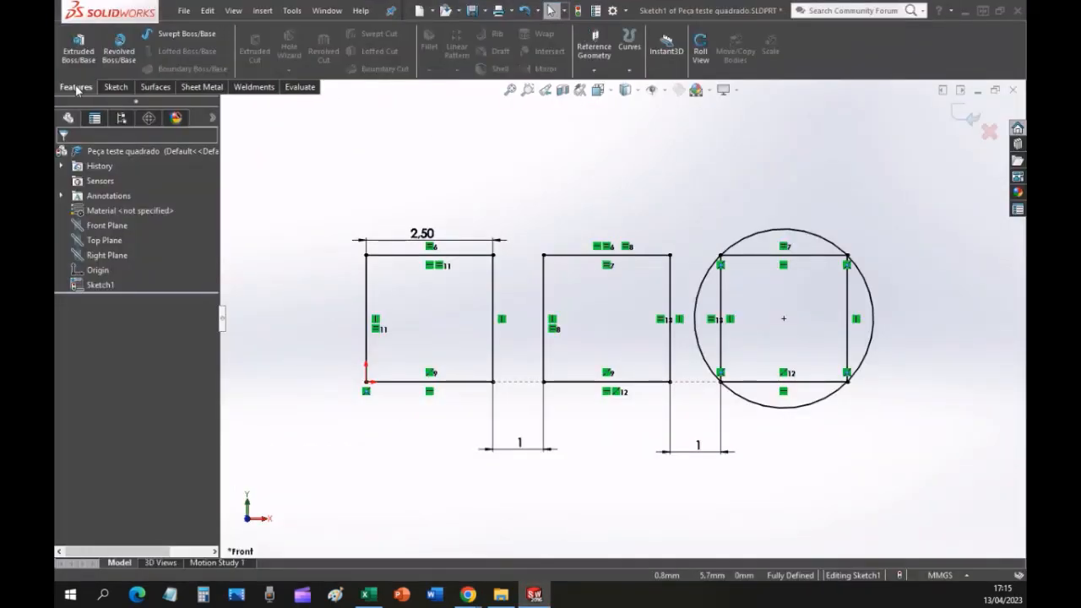
pyautogui.click(85, 42)
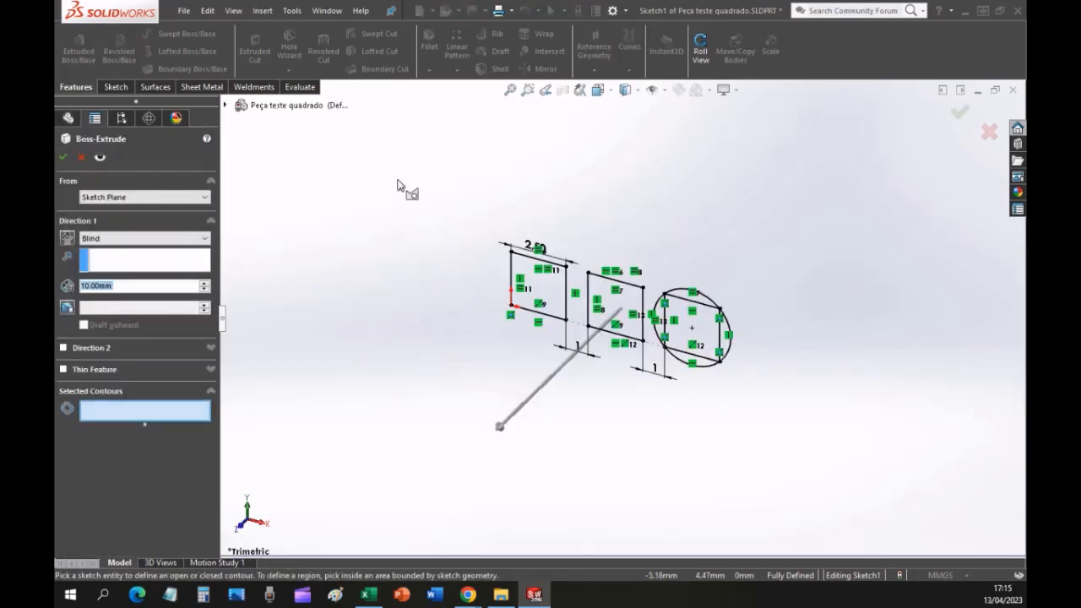
pyautogui.click(510, 91)
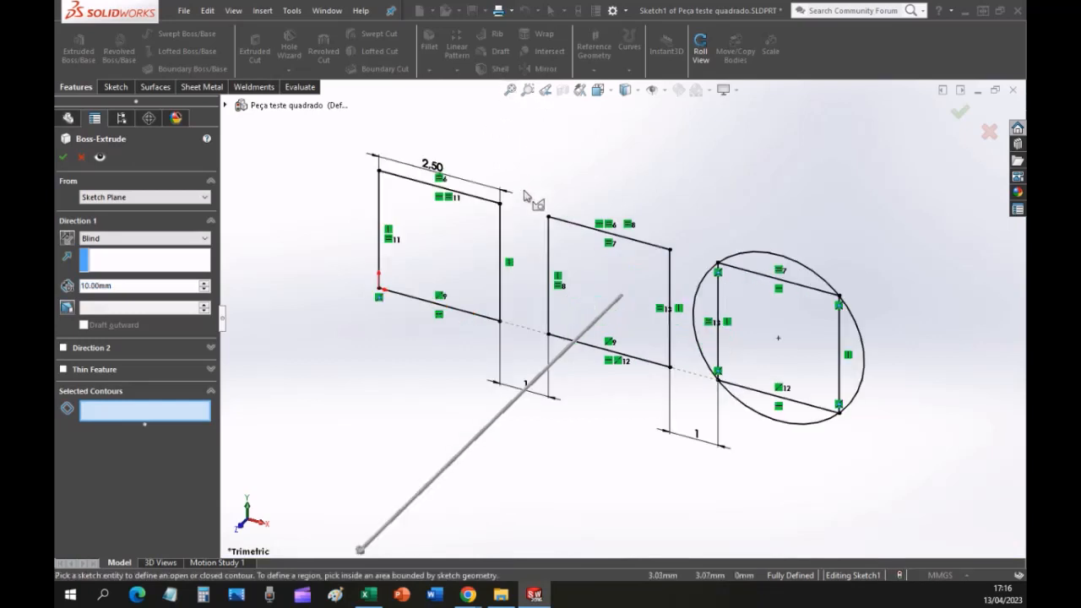
pyautogui.click(461, 258)
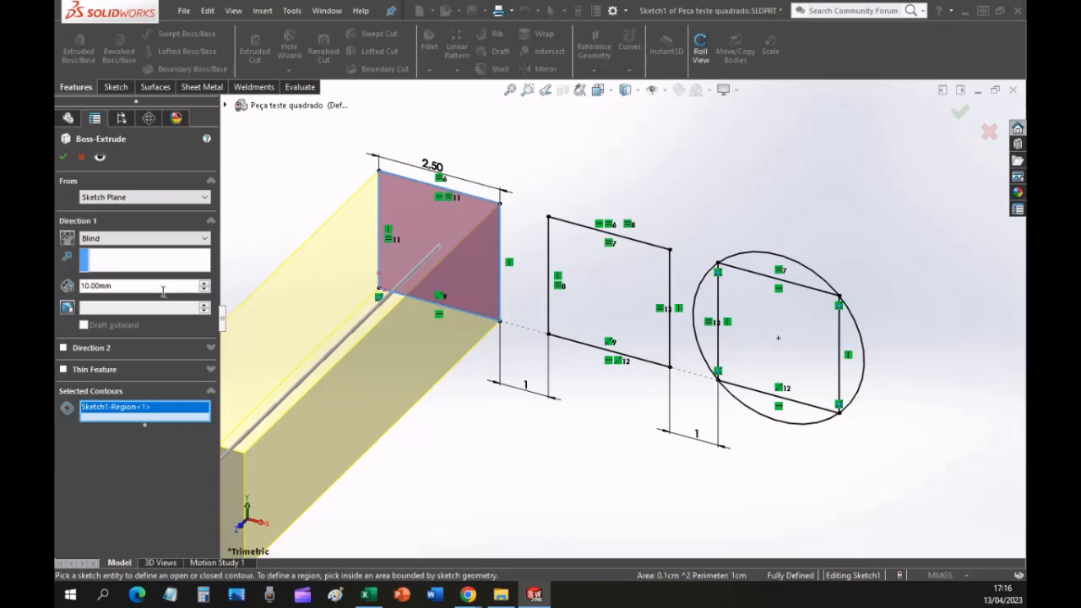
pyautogui.write('5')
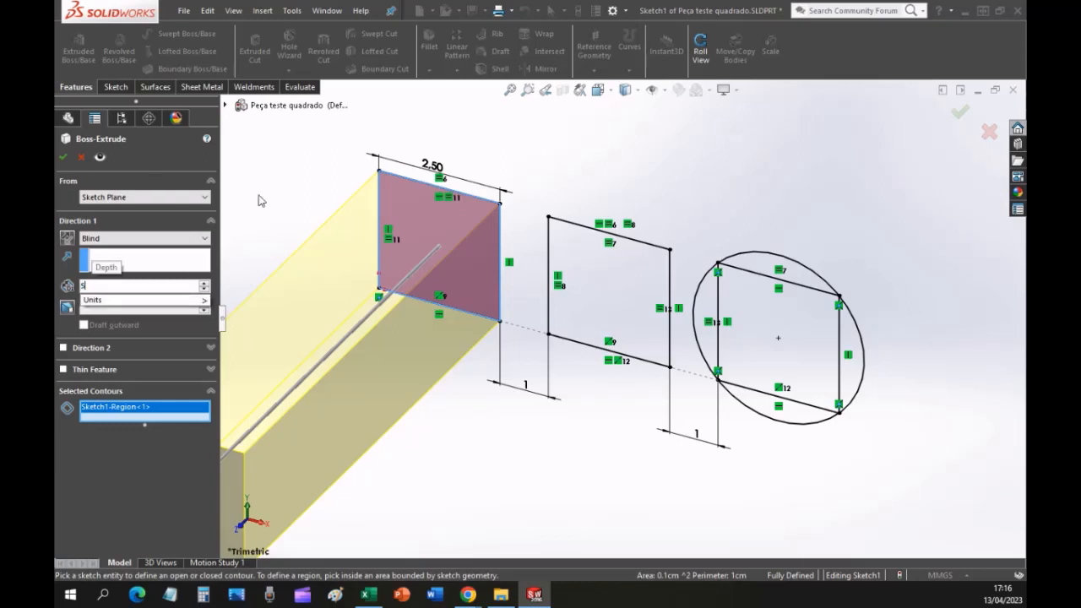
pyautogui.press('Return')
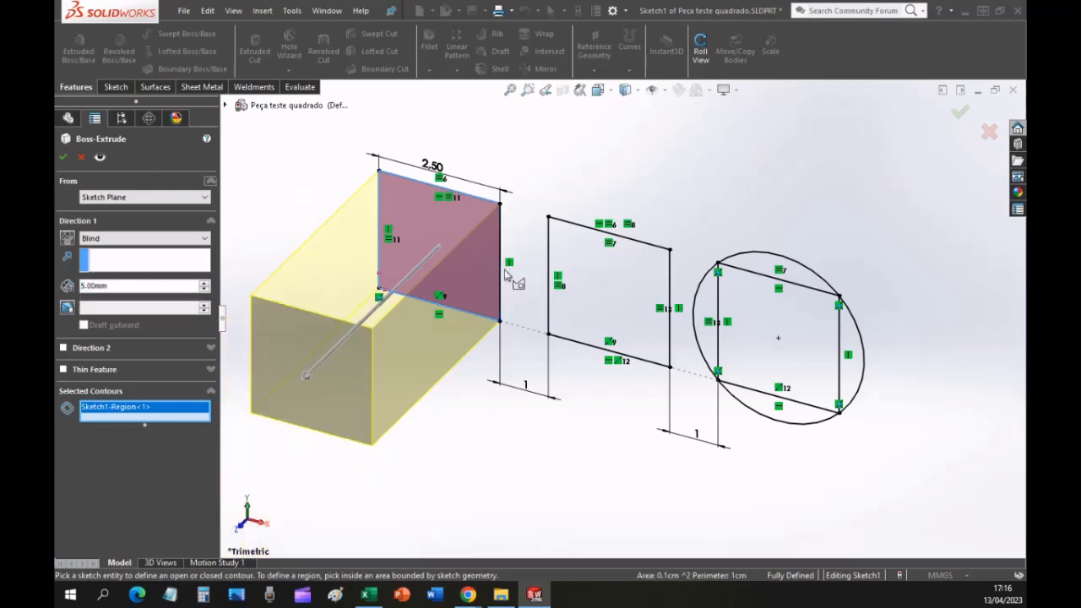
# Add the middle square and the four circle segments surrounding the third square to the extrusion's selected contours, leaving out that square's interior.
pyautogui.click(579, 249)
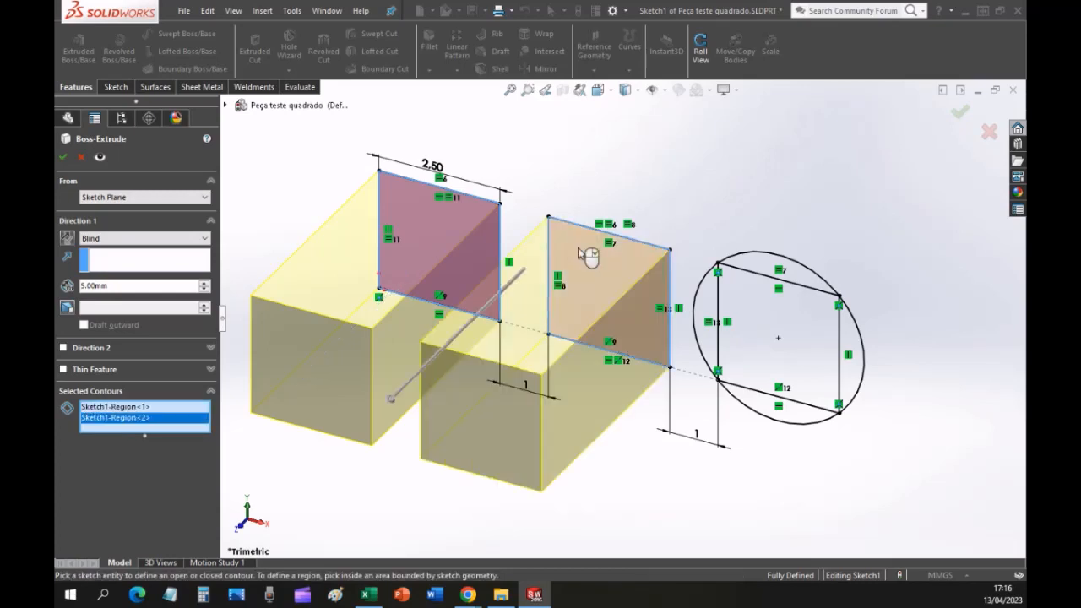
pyautogui.click(812, 283)
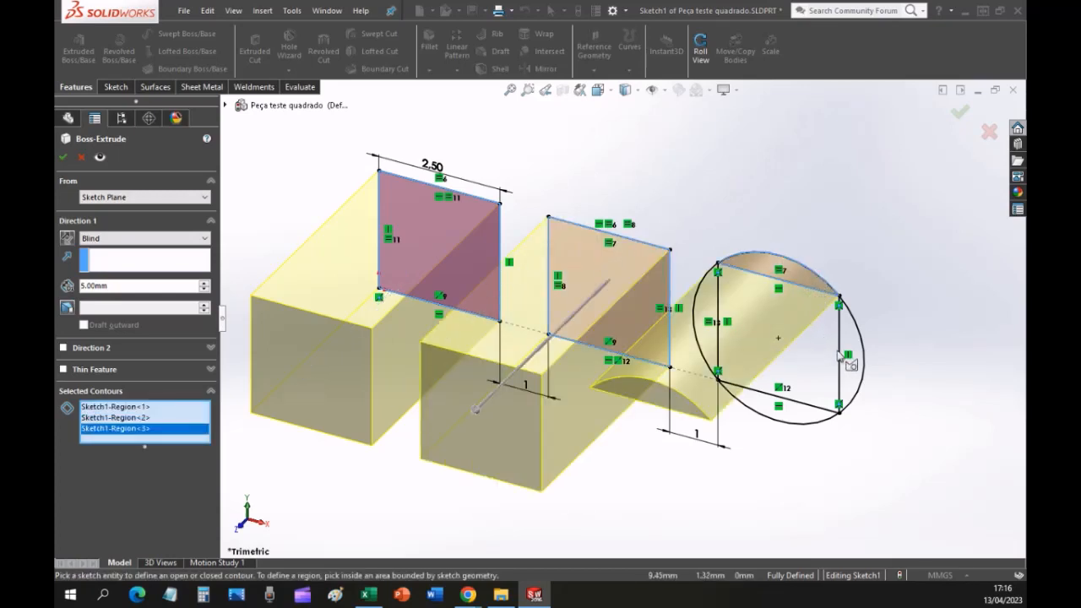
pyautogui.click(827, 355)
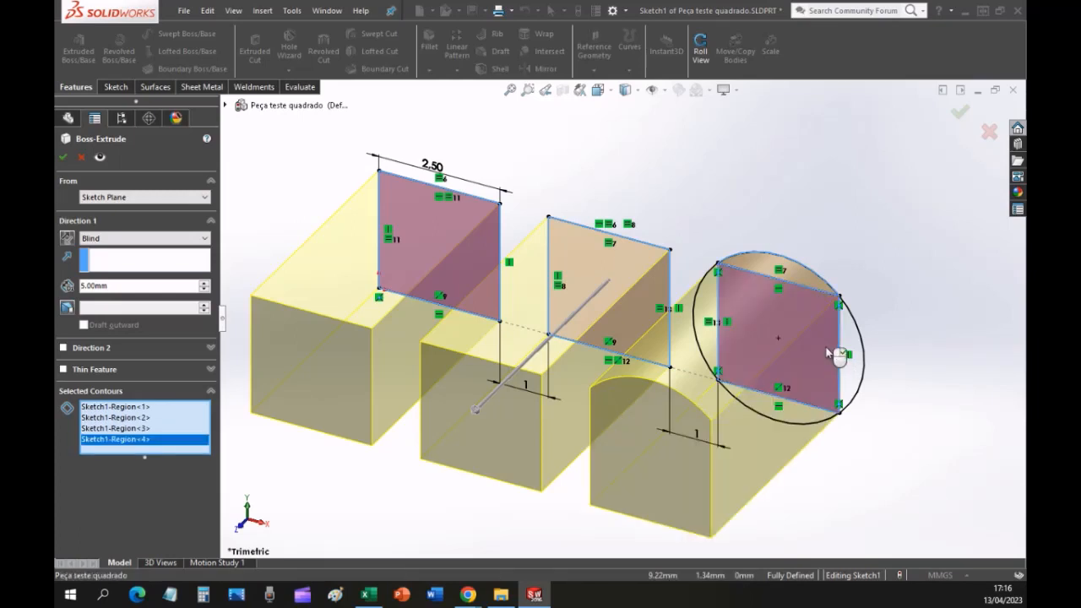
pyautogui.click(836, 357)
pyautogui.click(855, 384)
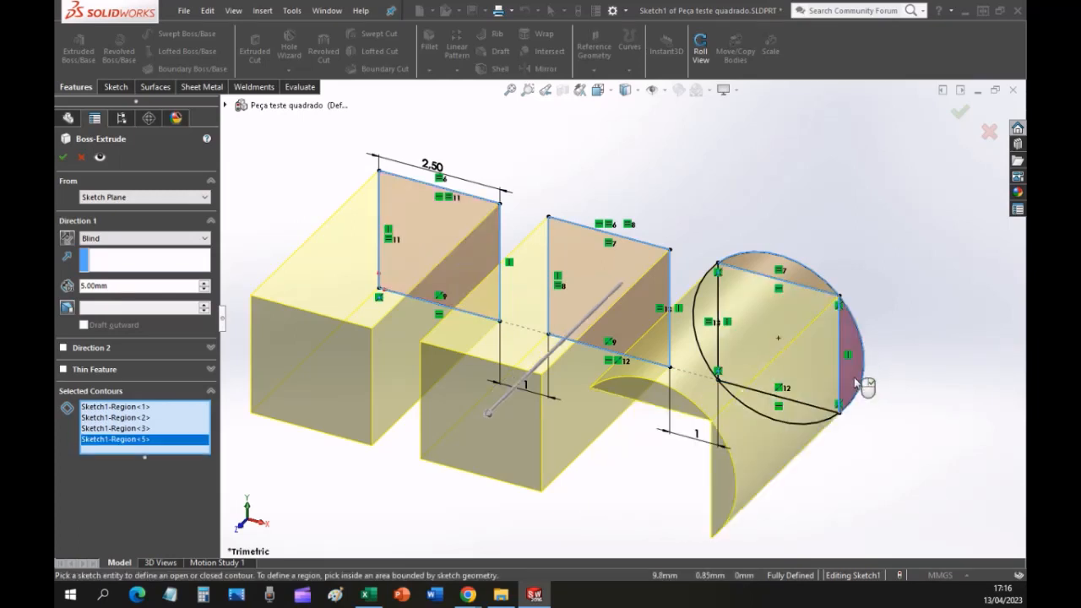
pyautogui.click(790, 417)
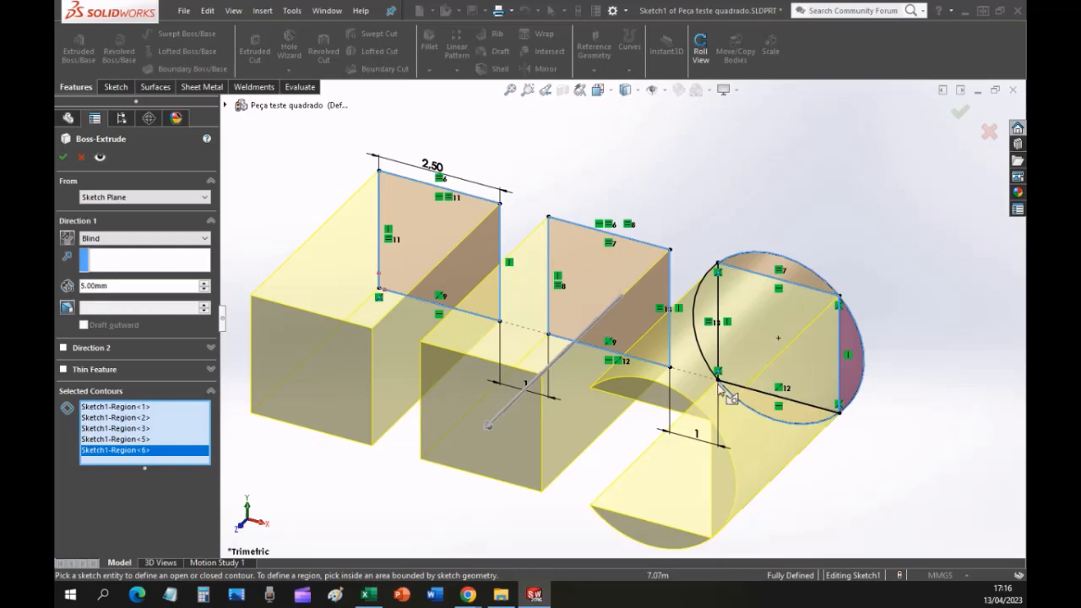
pyautogui.click(703, 335)
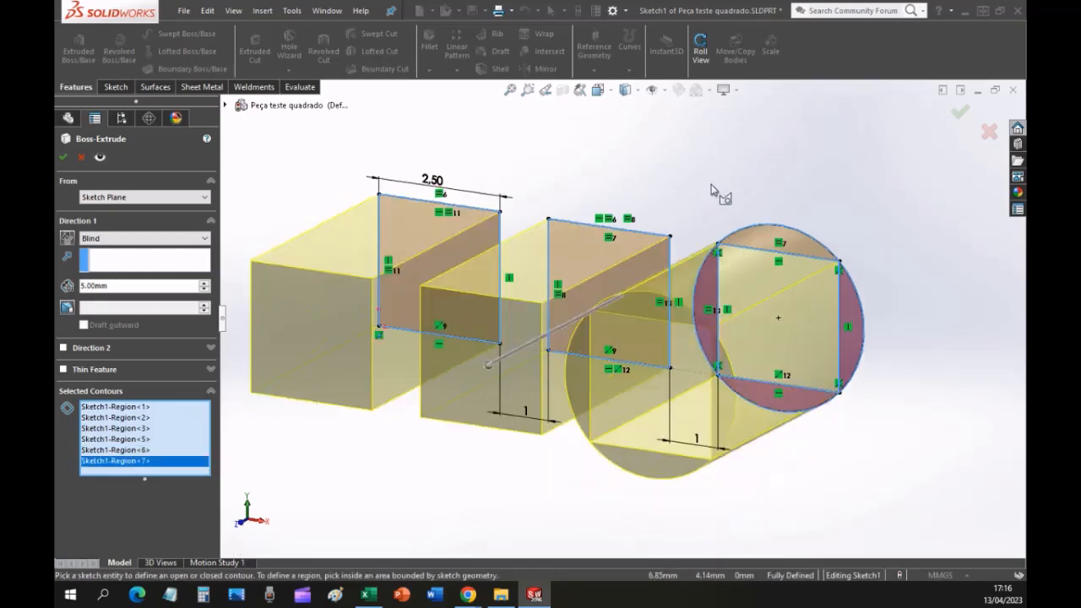
pyautogui.moveTo(711, 184); pyautogui.dragTo(710, 191, button='middle')
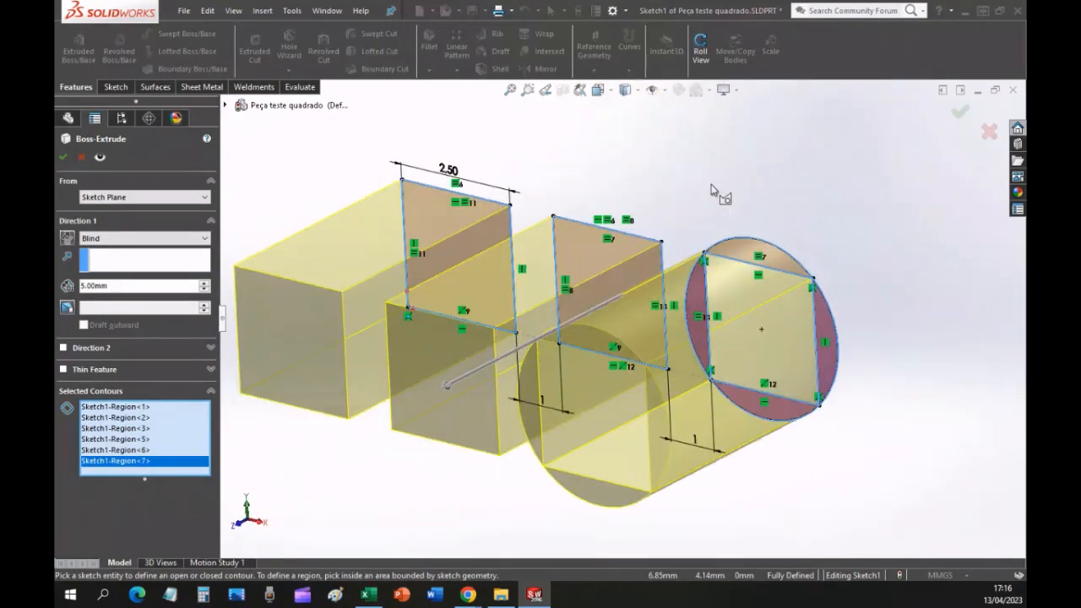
# Consult the contour selection instructions on page 23 of the lesson PDF in Chrome and return to SOLIDWORKS.
pyautogui.hotkey('alt', 'Tab')
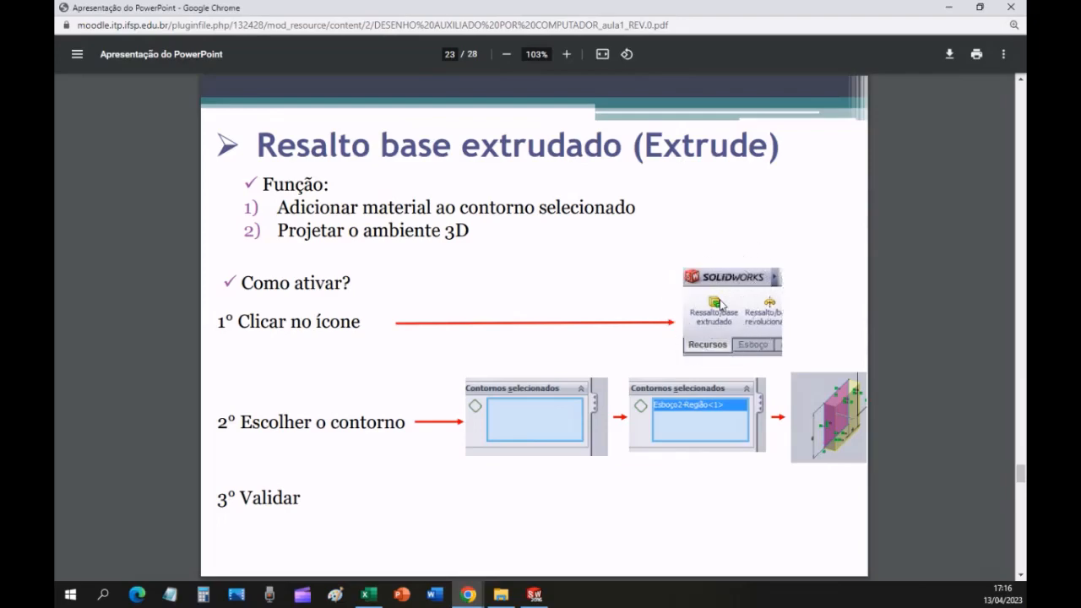
pyautogui.click(343, 334)
pyautogui.hotkey('alt', 'Tab')
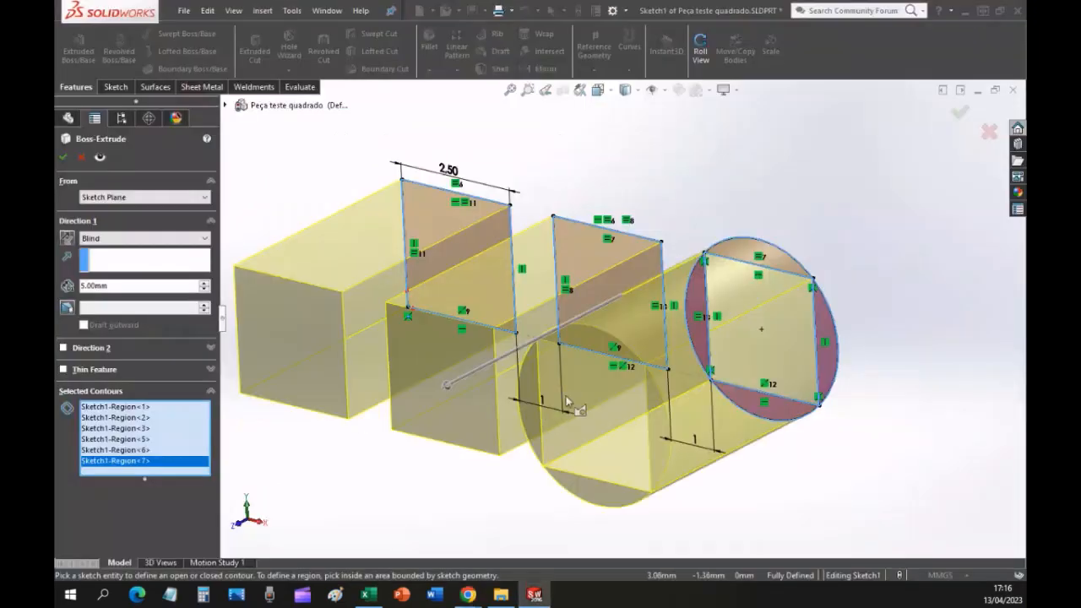
# Remove the middle square from the extrusion's selected contours and add it back.
pyautogui.click(575, 291)
pyautogui.click(575, 291)
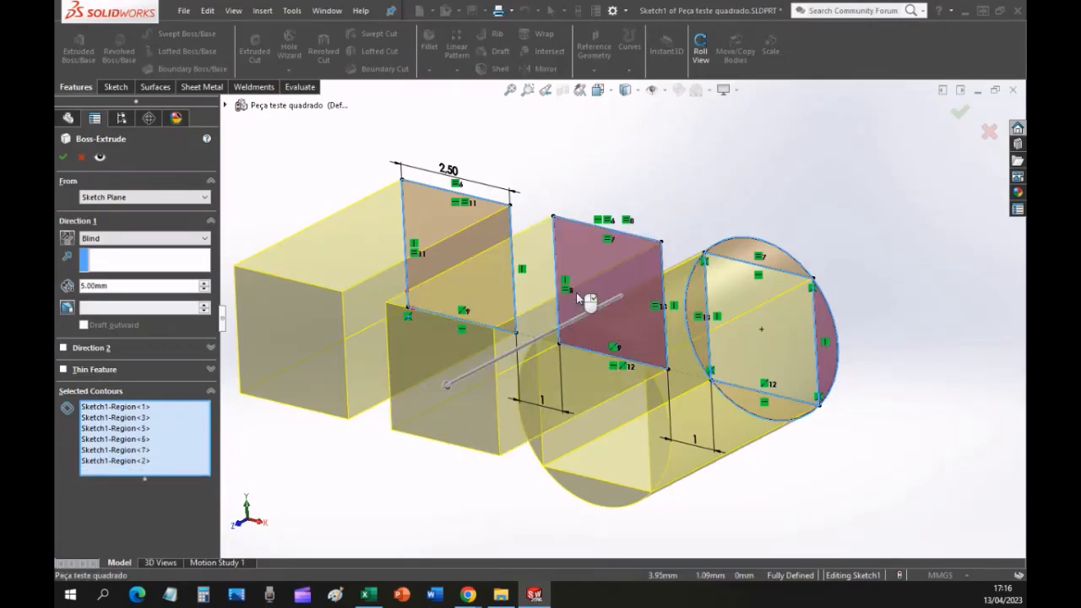
pyautogui.press('ctrl')
pyautogui.press('ctrl')
pyautogui.press('ctrl')
pyautogui.press('ctrl')
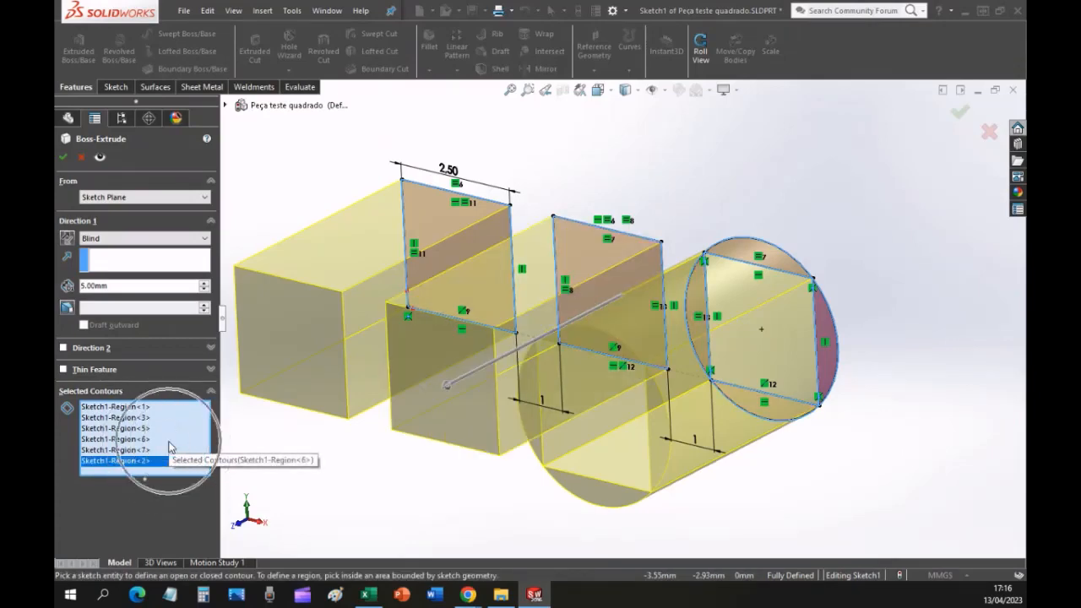
pyautogui.press('ctrl')
# Check the Validar instruction in the lesson PDF, then confirm the 5 mm blind extrusion of the selected contours in SOLIDWORKS.
pyautogui.hotkey('alt', 'Tab')
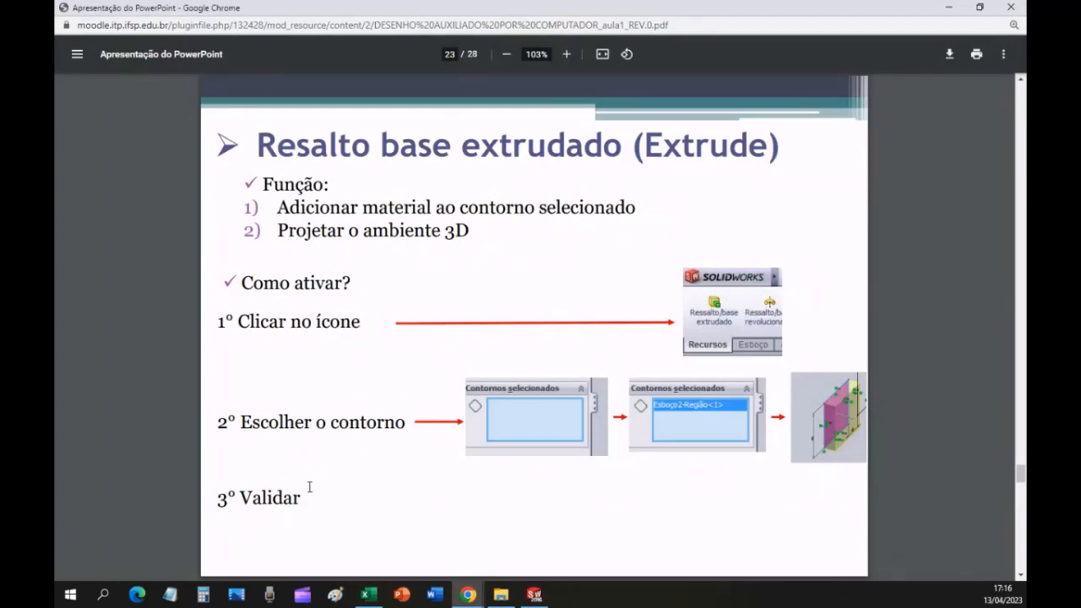
pyautogui.hotkey('alt', 'Tab')
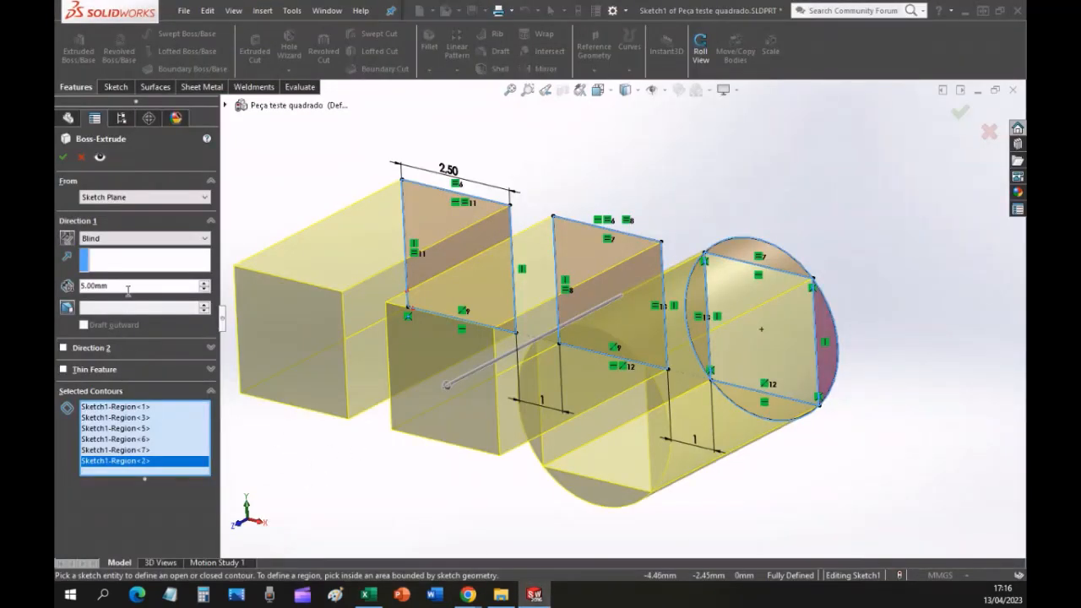
pyautogui.doubleClick(127, 289)
pyautogui.press('ctrl')
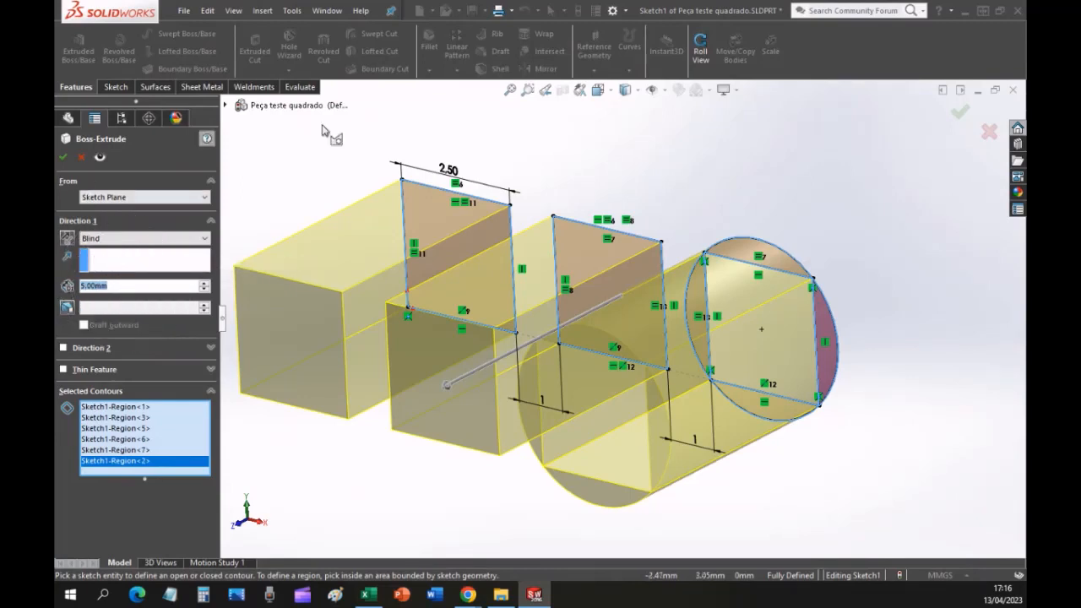
pyautogui.press('ctrl')
pyautogui.click(956, 120)
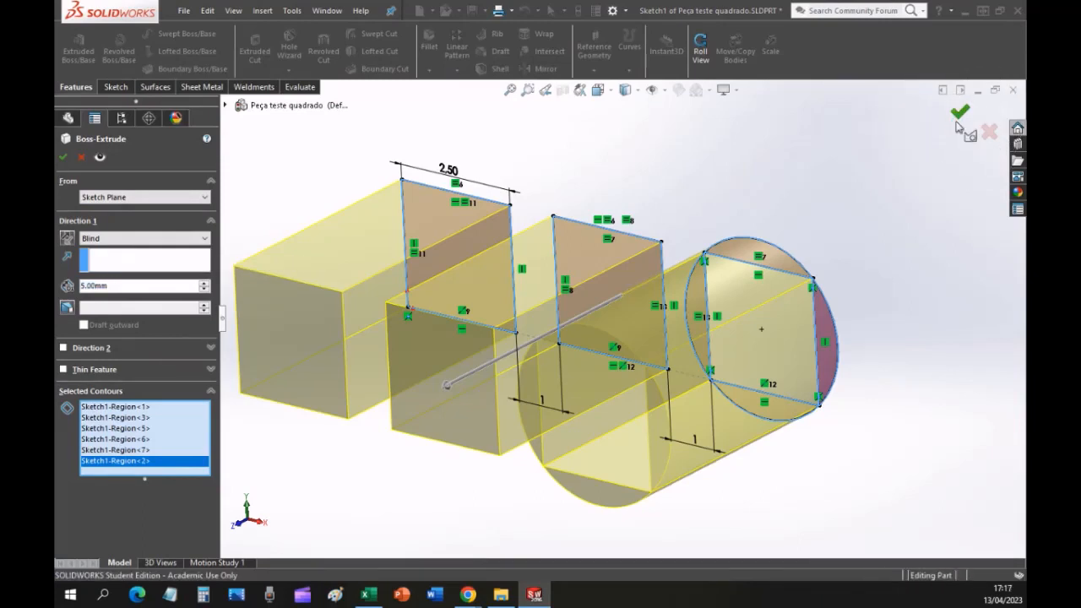
pyautogui.click(787, 182)
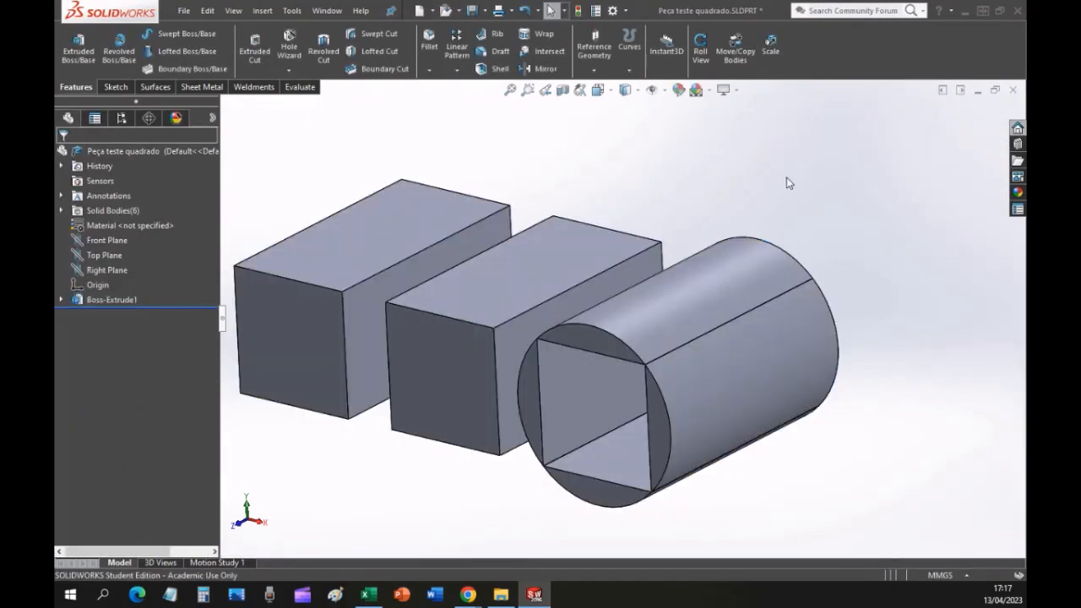
# Go back through the lesson PDF in Chrome to page 14, Visualização, review the view-change tool, and return to SOLIDWORKS.
pyautogui.hotkey('alt', 'Tab')
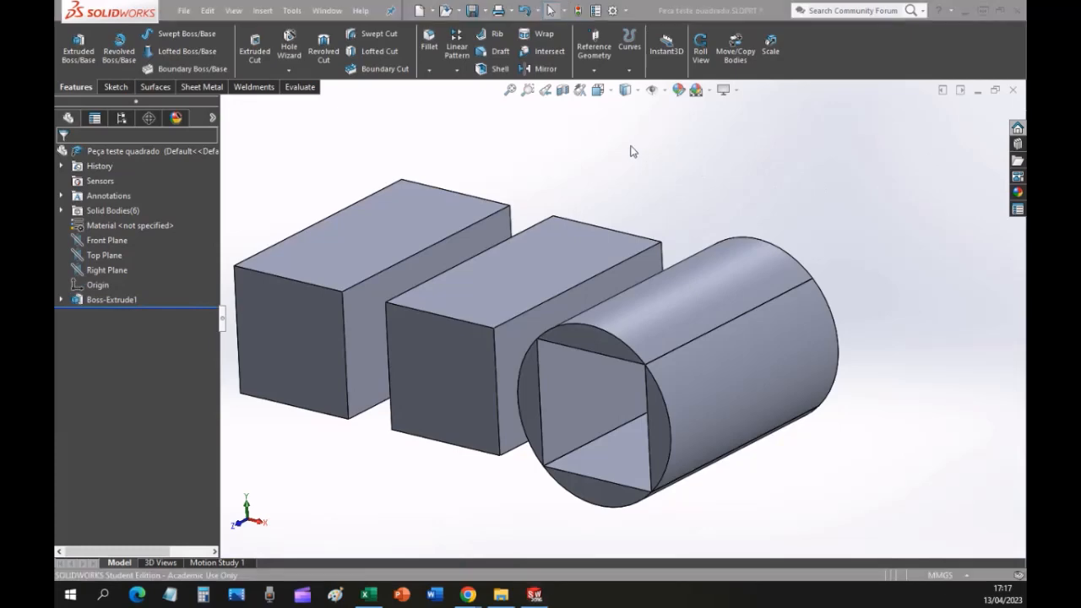
pyautogui.press('Left')
pyautogui.press('Right')
pyautogui.press('Right')
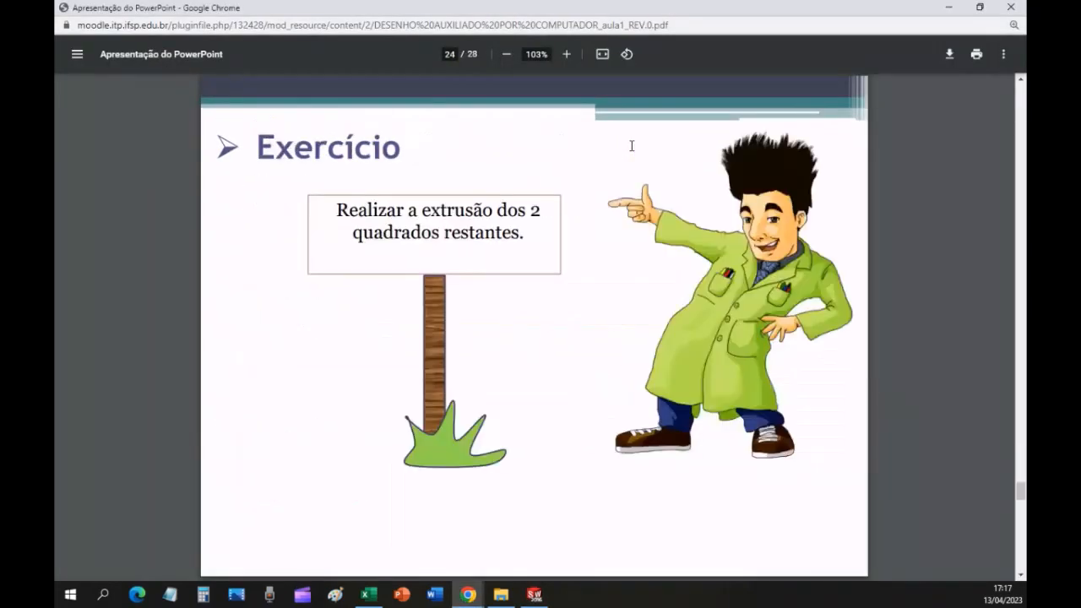
pyautogui.press('Left')
pyautogui.press('Left')
pyautogui.press('Left')
pyautogui.press('Left')
pyautogui.press('Left')
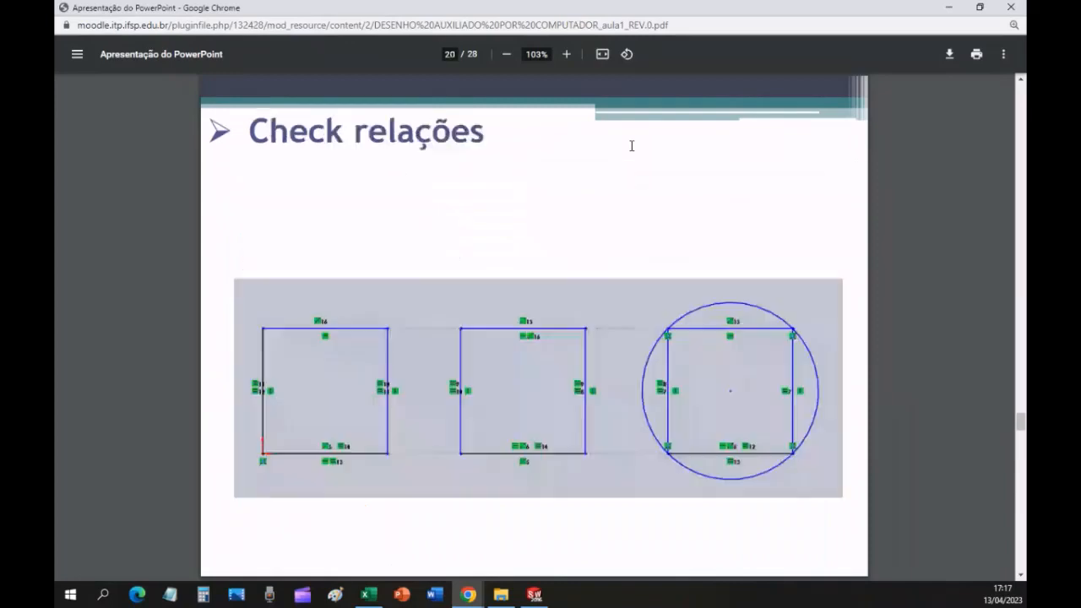
pyautogui.press('Left')
pyautogui.press('Left')
pyautogui.press('Left')
pyautogui.press('Left')
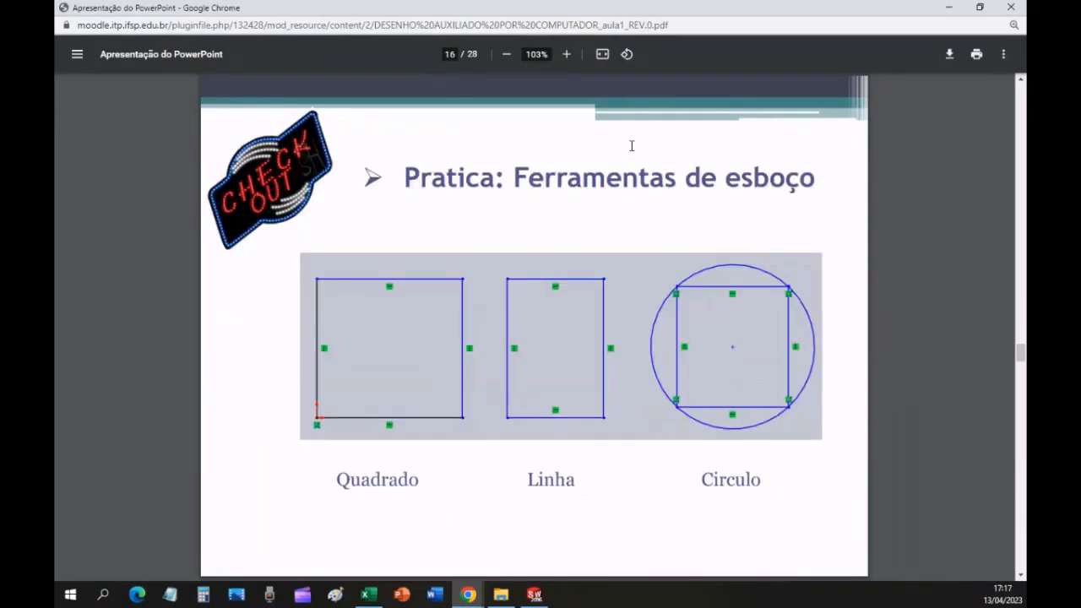
pyautogui.press('Left')
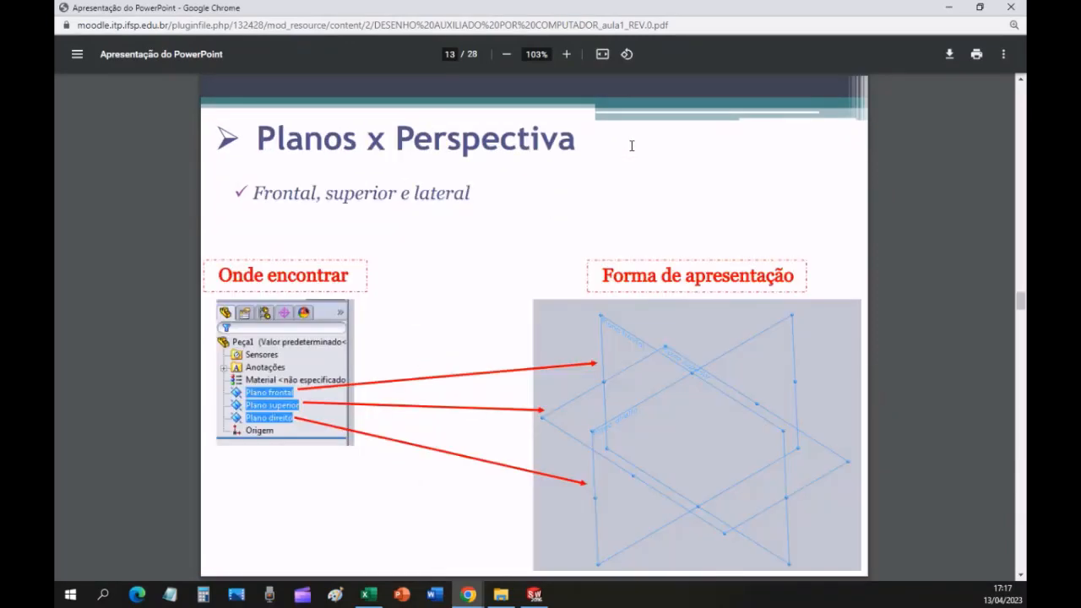
pyautogui.press('Right')
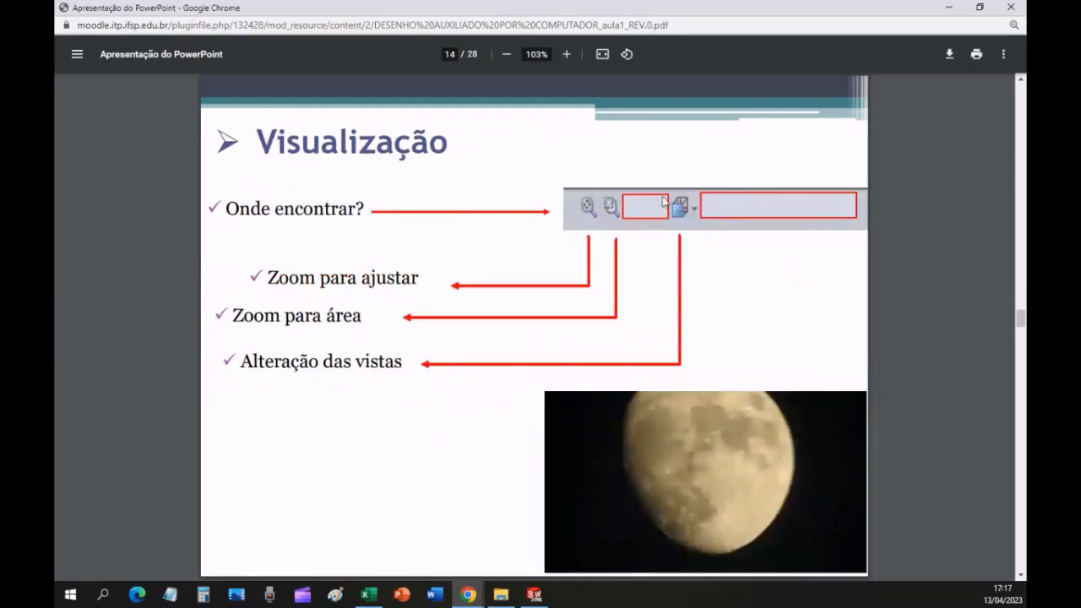
pyautogui.press('ctrl')
pyautogui.press('ctrl')
pyautogui.press('ctrl')
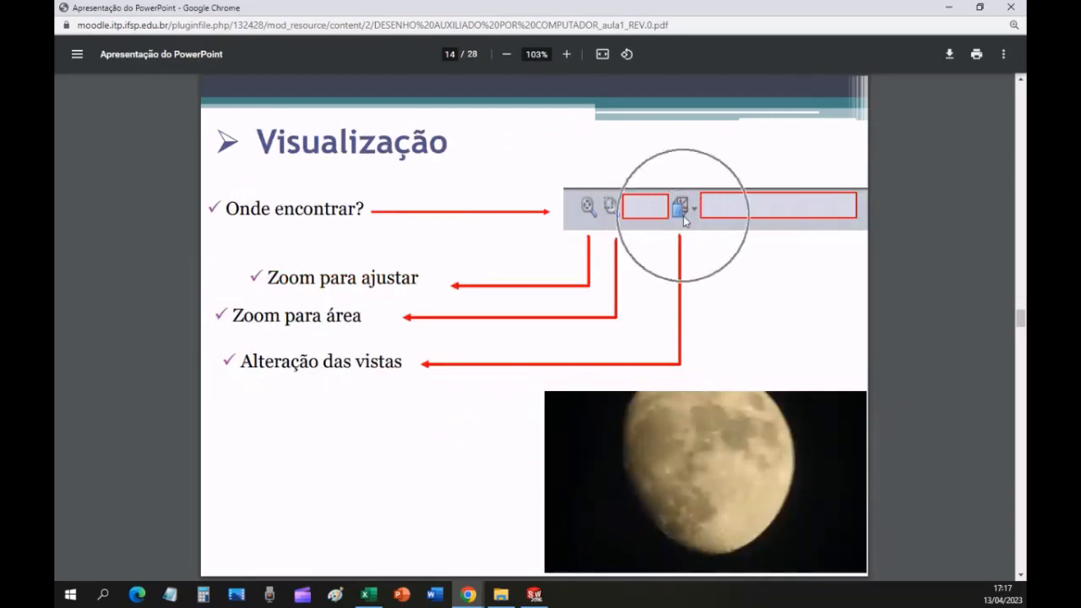
pyautogui.hotkey('alt', 'Tab')
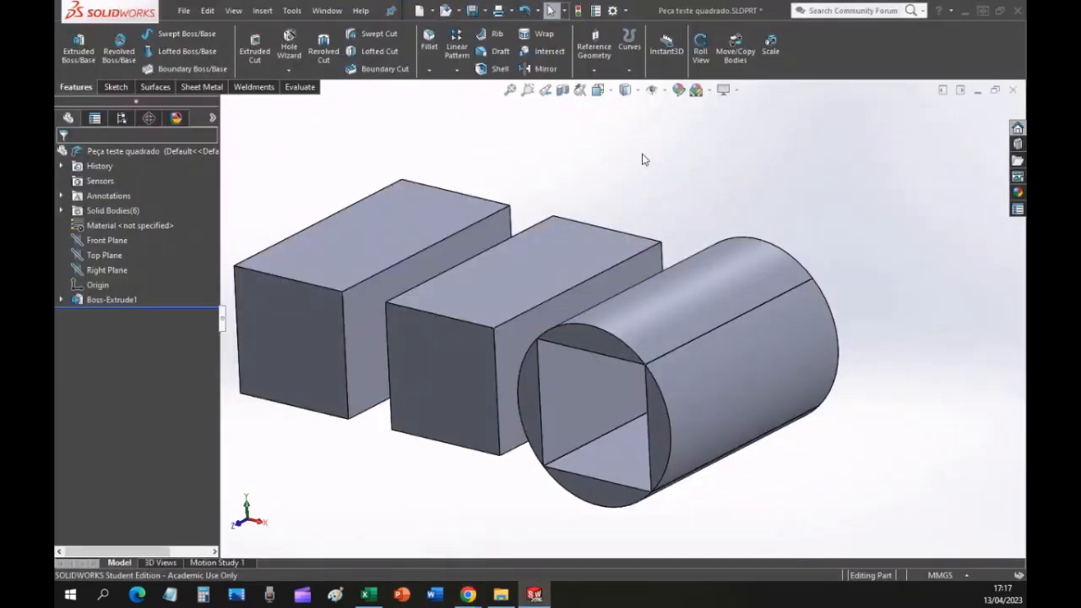
# Show the extruded model in the Isometric, Front, Top and Left standard views.
pyautogui.click(602, 97)
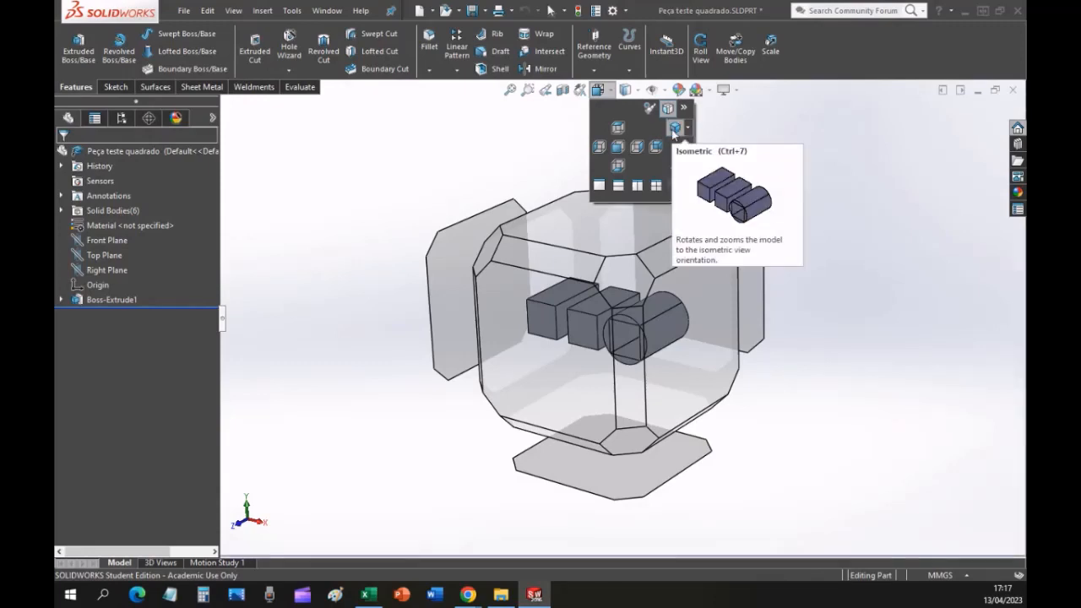
pyautogui.click(674, 127)
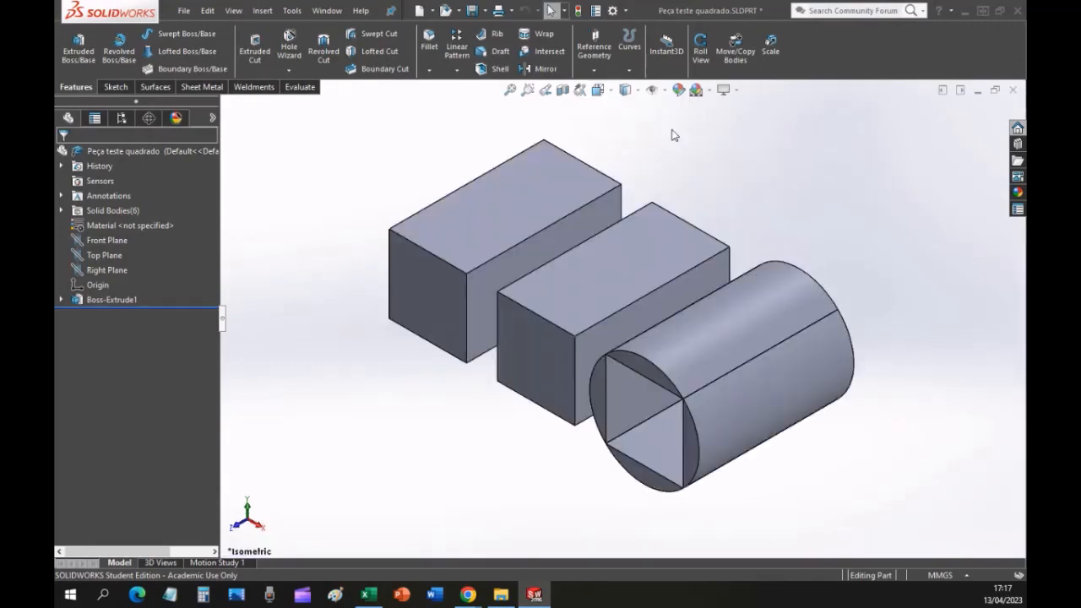
pyautogui.click(598, 90)
pyautogui.click(553, 354)
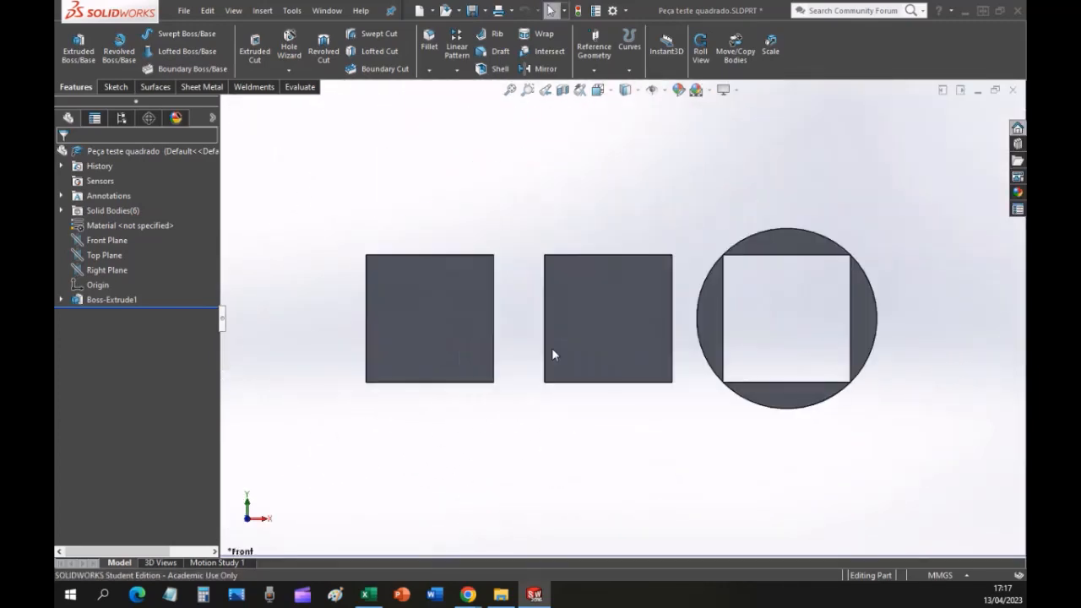
pyautogui.click(597, 90)
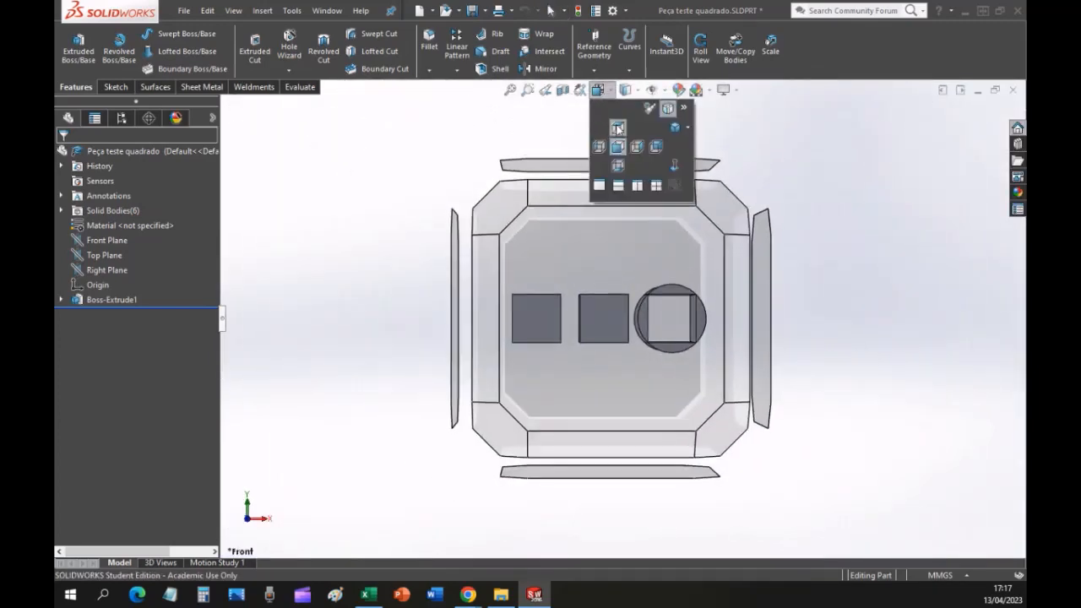
pyautogui.click(616, 131)
pyautogui.click(597, 90)
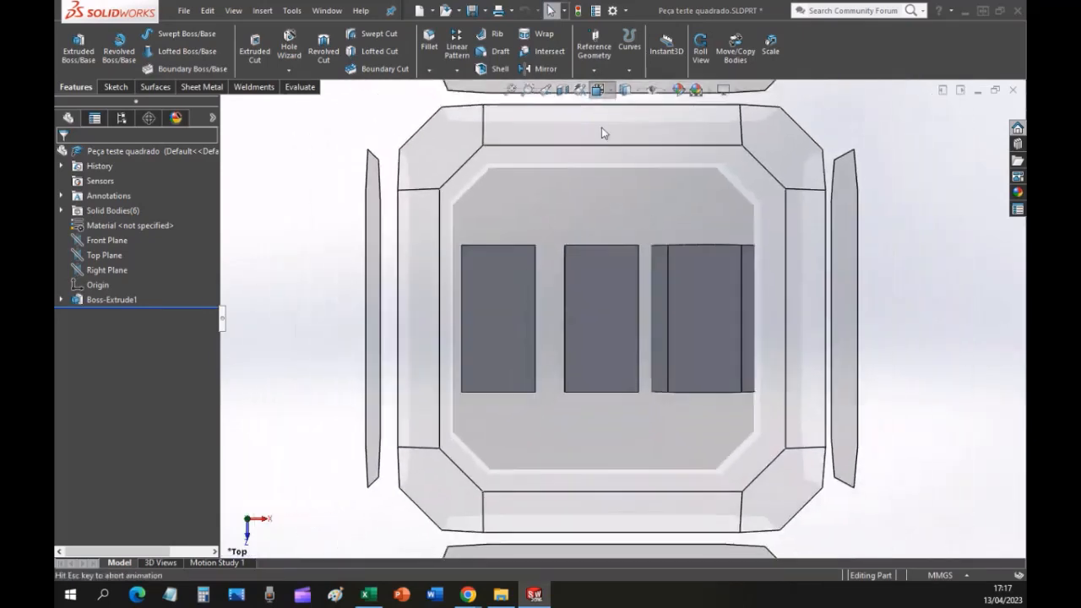
pyautogui.click(599, 147)
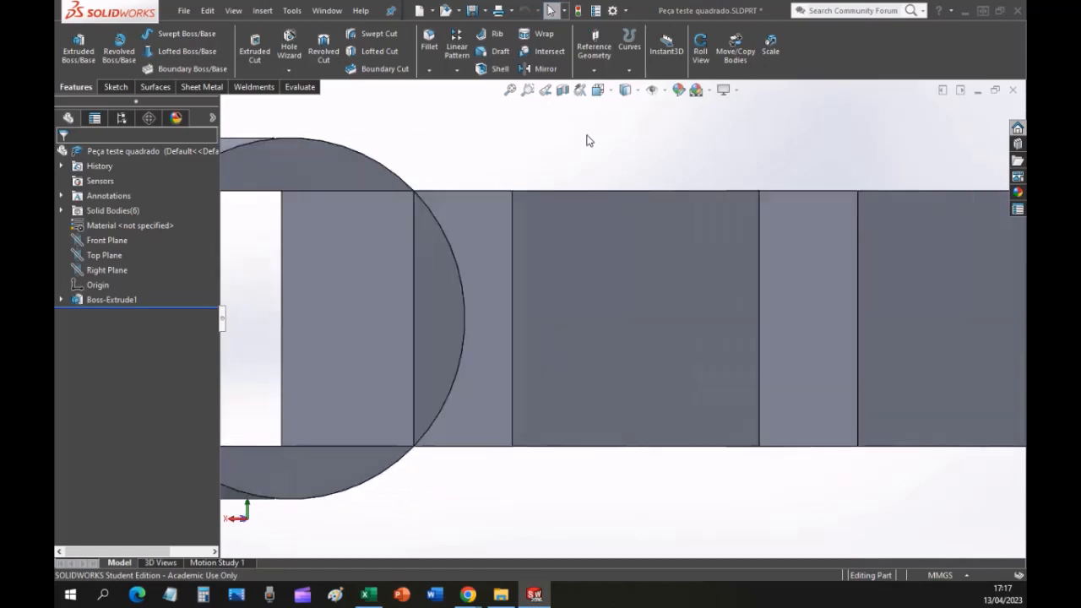
# Fit the whole model in the window and rotate it in increments to examine the extruded bodies from several directions.
pyautogui.click(510, 91)
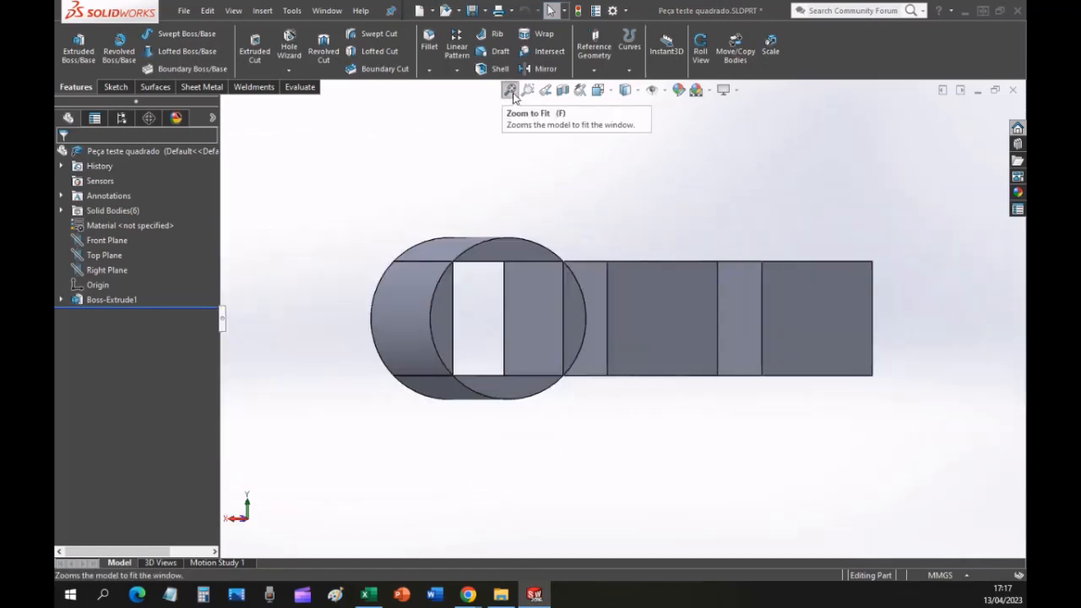
pyautogui.press('Left')
pyautogui.press('Left')
pyautogui.press('Left')
pyautogui.press('Left')
pyautogui.press('Left')
pyautogui.press('Left')
pyautogui.press('Left')
pyautogui.press('Left')
pyautogui.press('Left')
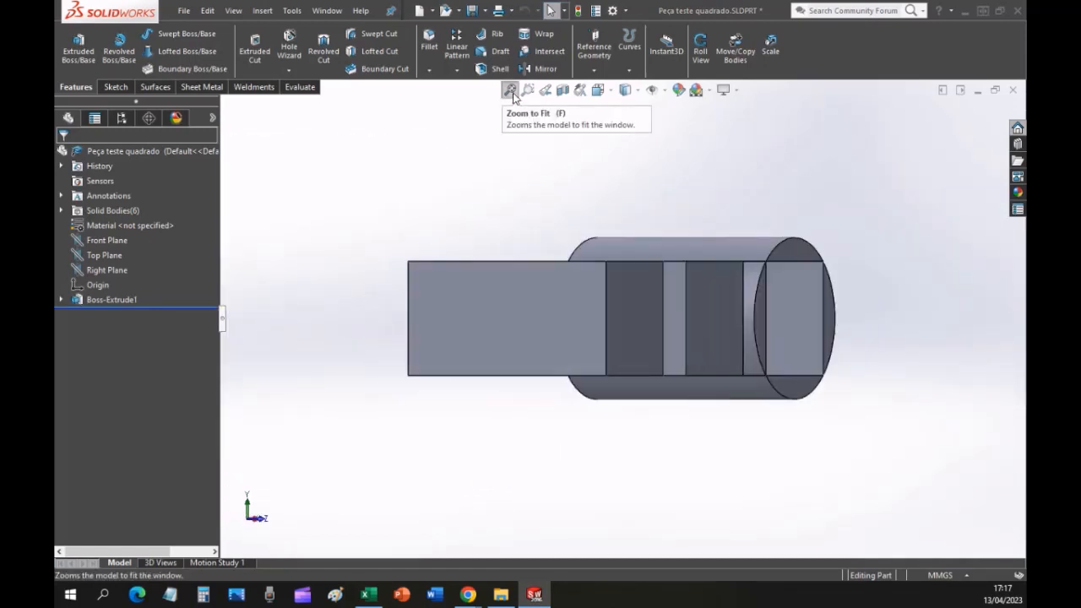
pyautogui.press('Left')
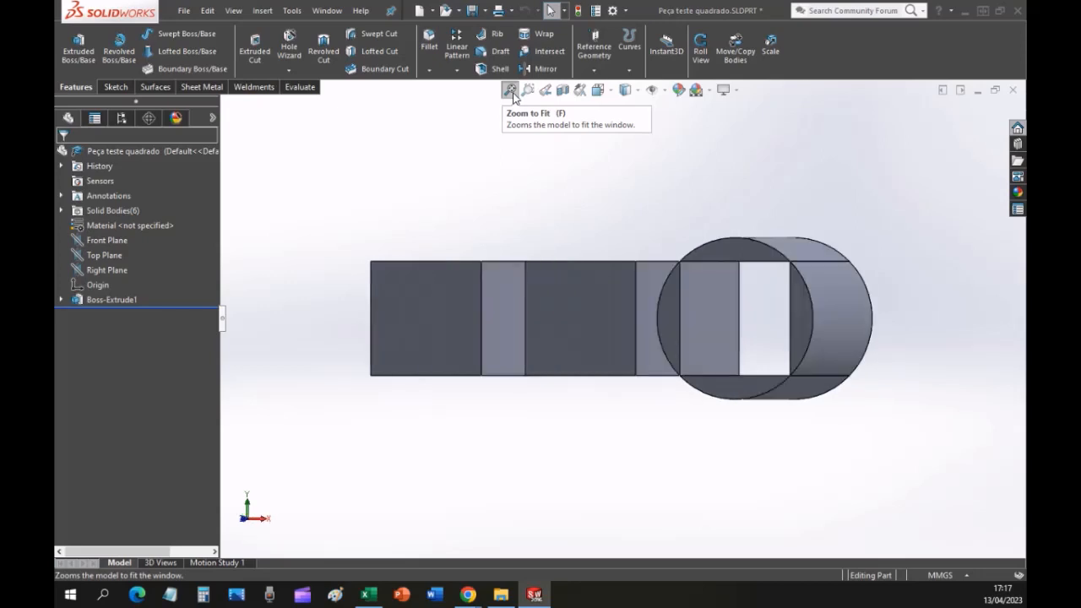
pyautogui.press('Down')
pyautogui.press('Up')
pyautogui.press('Left')
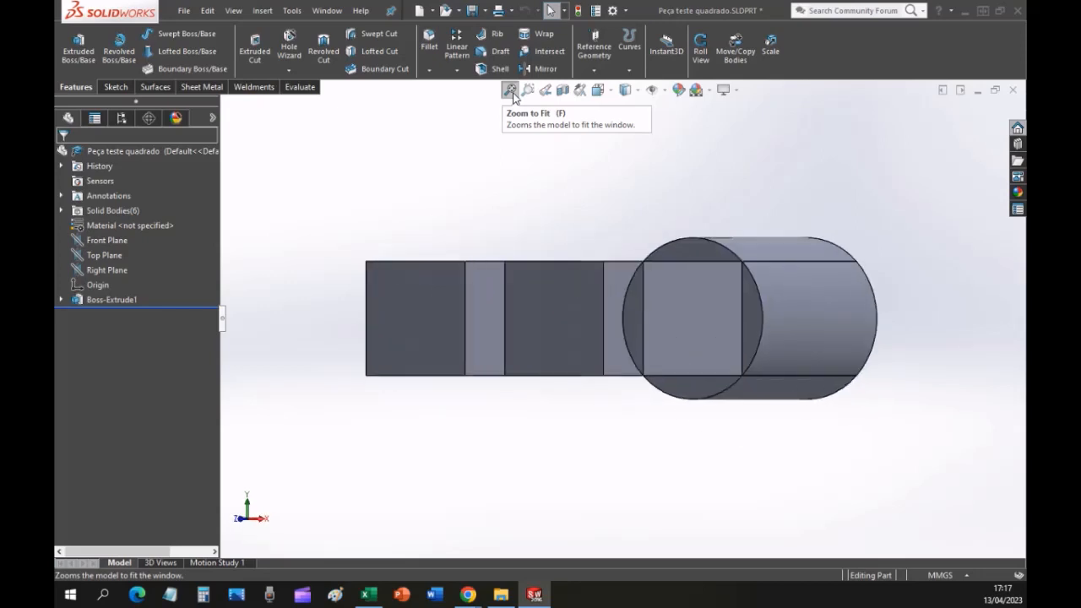
pyautogui.press('Down')
pyautogui.press('Right')
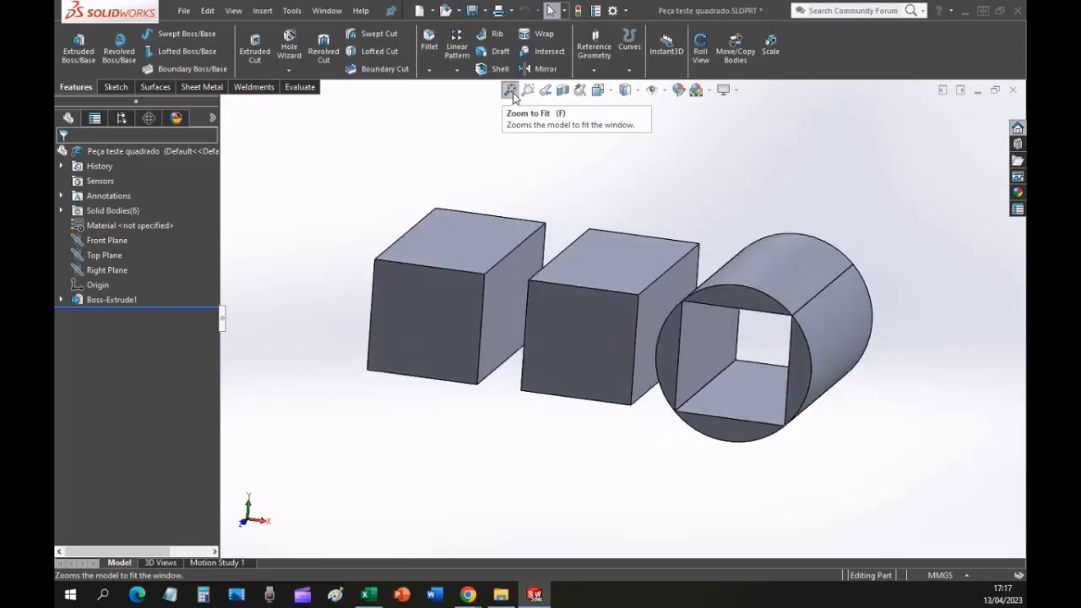
# Show the extruded model in the Isometric view and reorient it relative to the Front Plane.
pyautogui.click(597, 90)
pyautogui.click(674, 127)
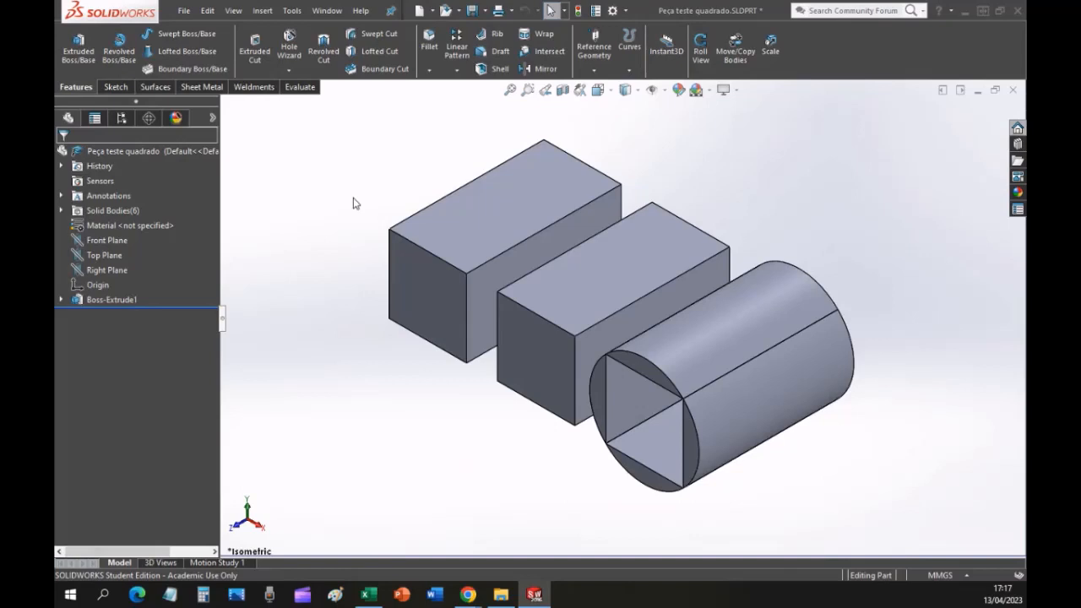
pyautogui.click(123, 244)
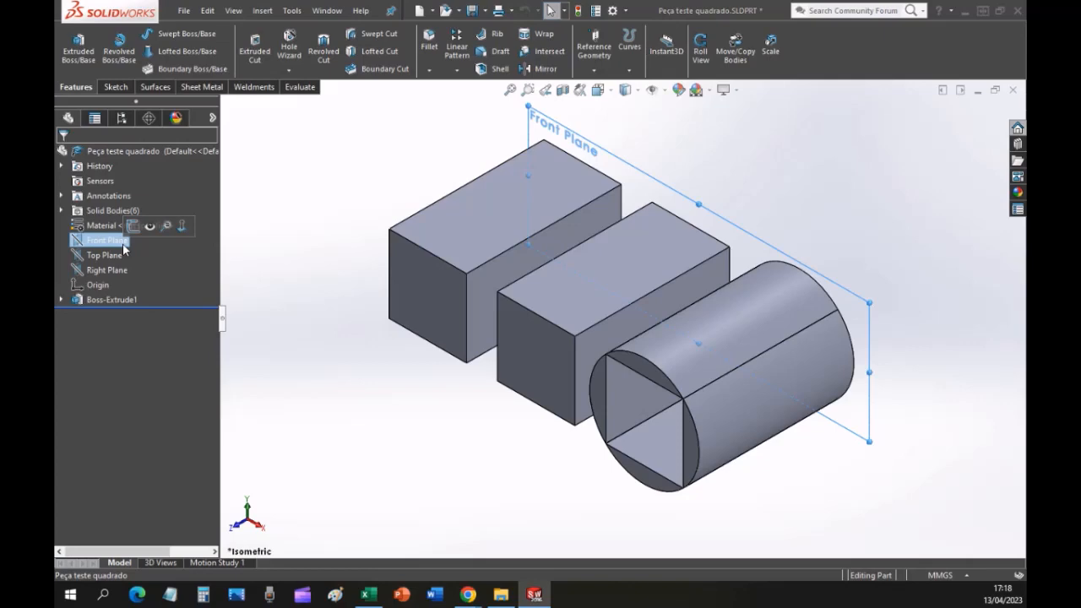
pyautogui.hotkey('ctrl', '8')
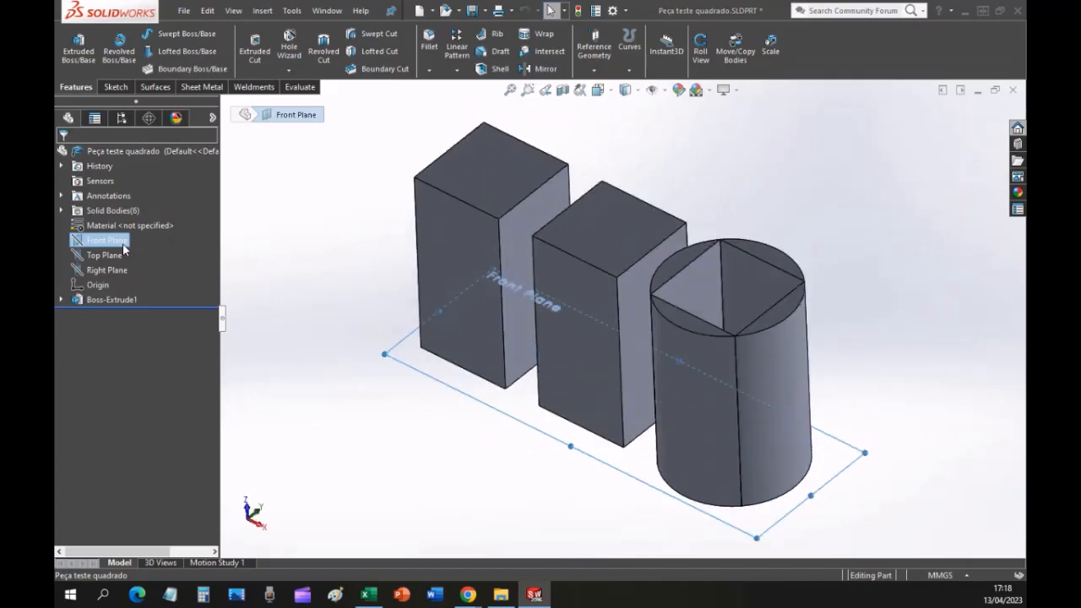
# Clear the Front Plane selection and return the model to the Isometric view.
pyautogui.click(358, 213)
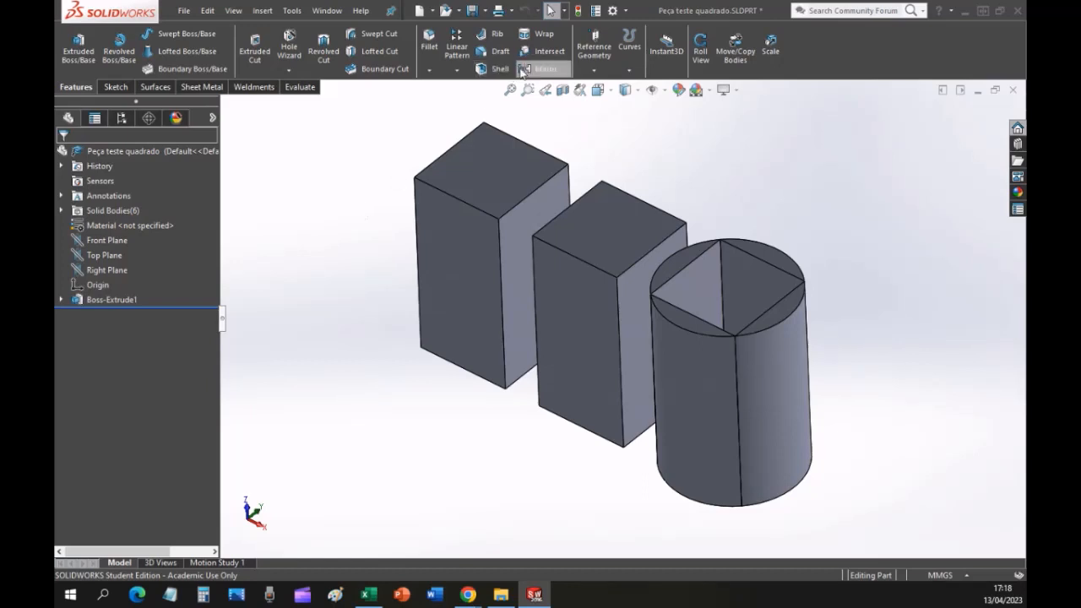
pyautogui.click(598, 89)
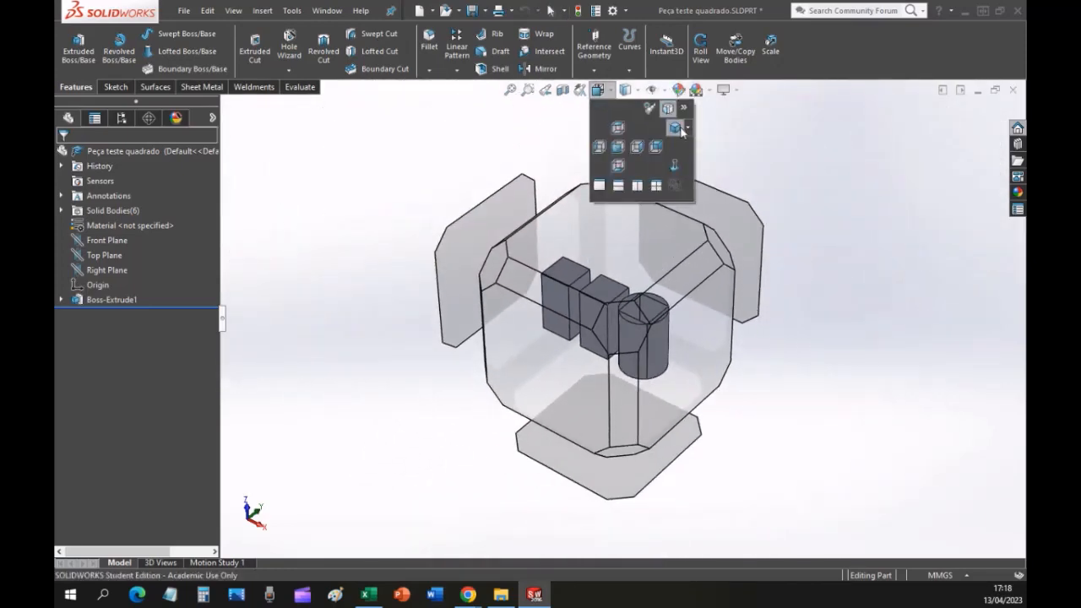
pyautogui.click(680, 133)
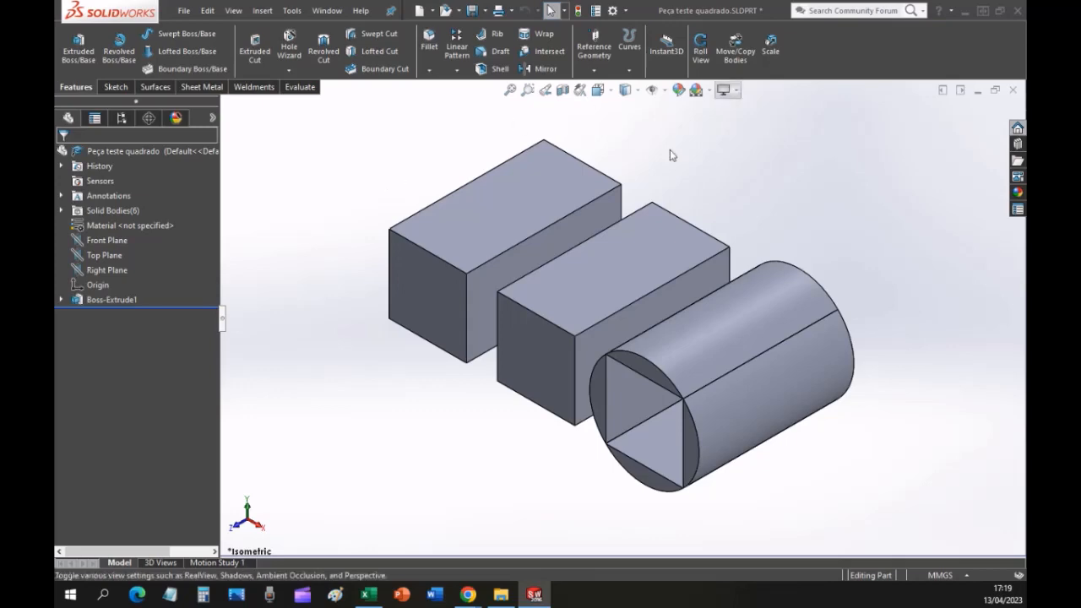
# Switch to the lesson PDF in Chrome and page forward from Visualização to page 23, Check cotas.
pyautogui.click(468, 595)
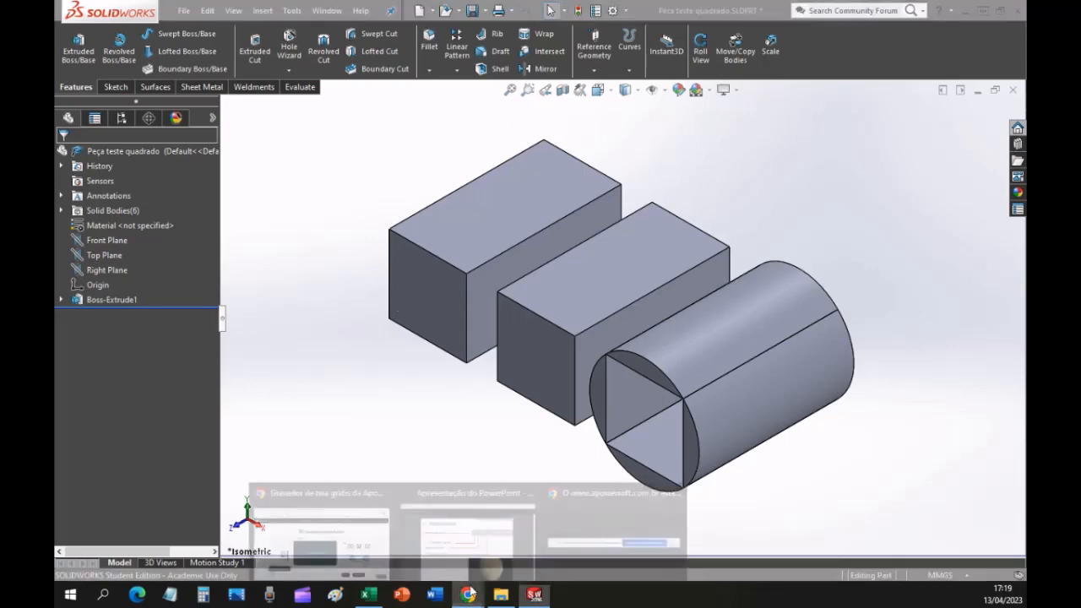
pyautogui.click(492, 540)
pyautogui.press('Right')
pyautogui.press('Right')
pyautogui.press('Right')
pyautogui.press('Right')
pyautogui.press('Right')
pyautogui.press('Right')
pyautogui.press('Right')
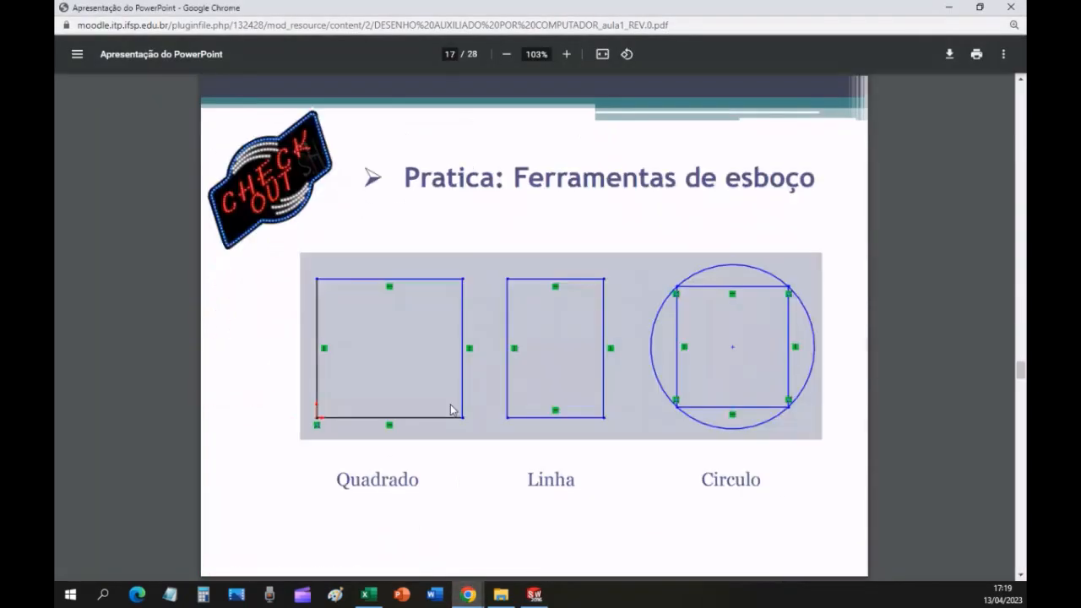
pyautogui.press('Right')
pyautogui.press('Right')
pyautogui.press('Right')
pyautogui.press('Right')
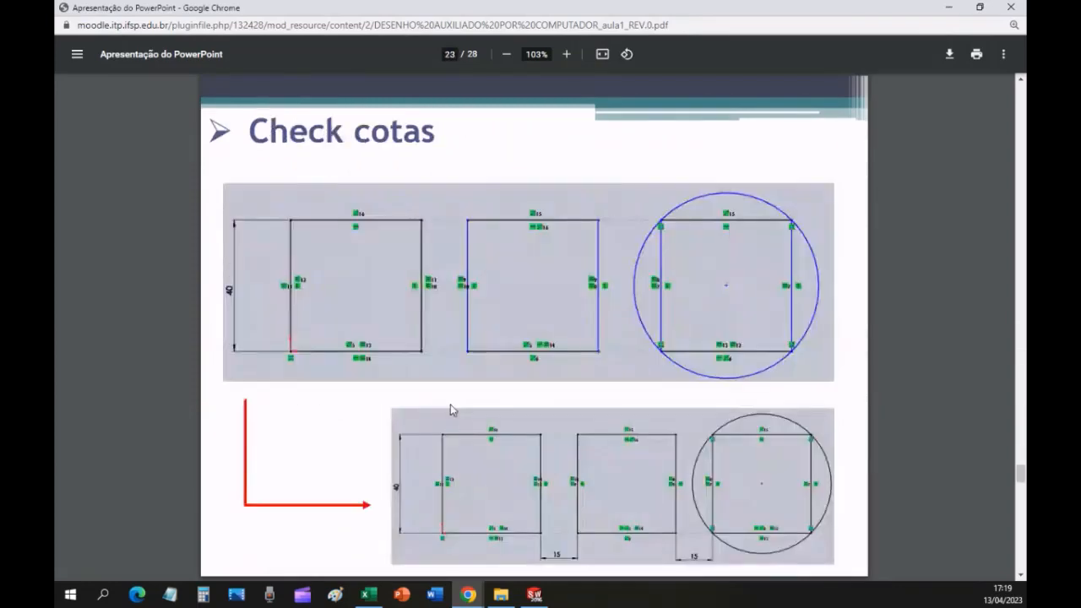